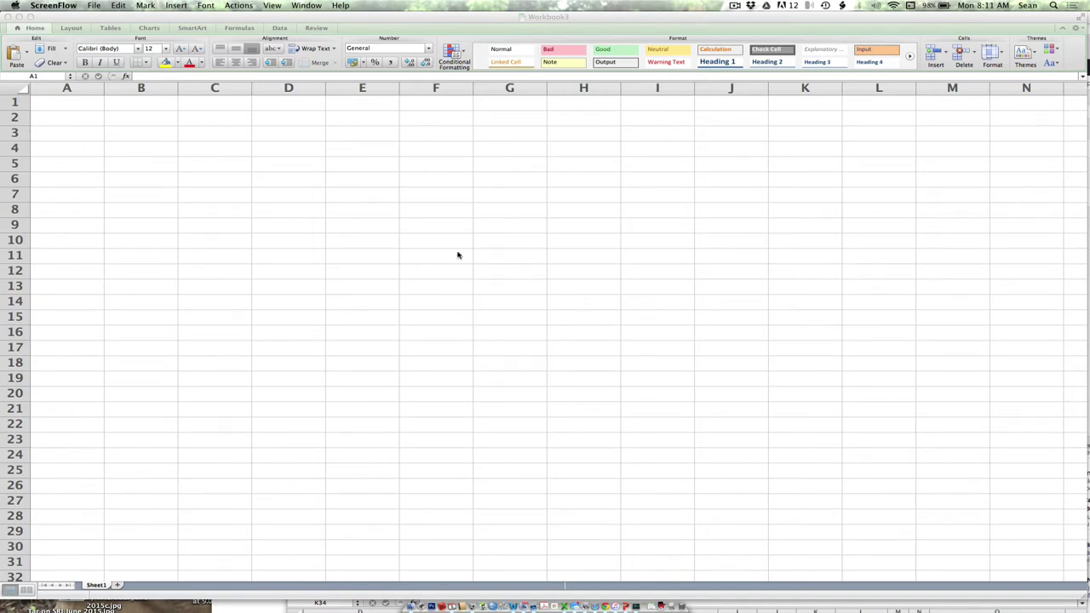
Enter the title "Sand Crabs ingest plastic" in cell A1
left_click(97, 107)
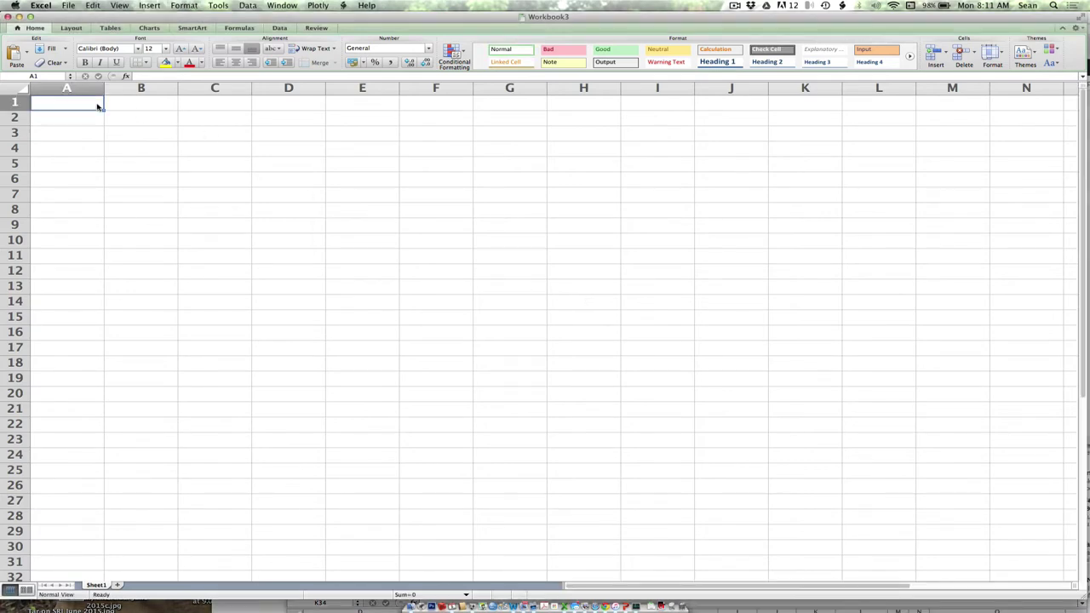
type("Sand Crabs ingest p")
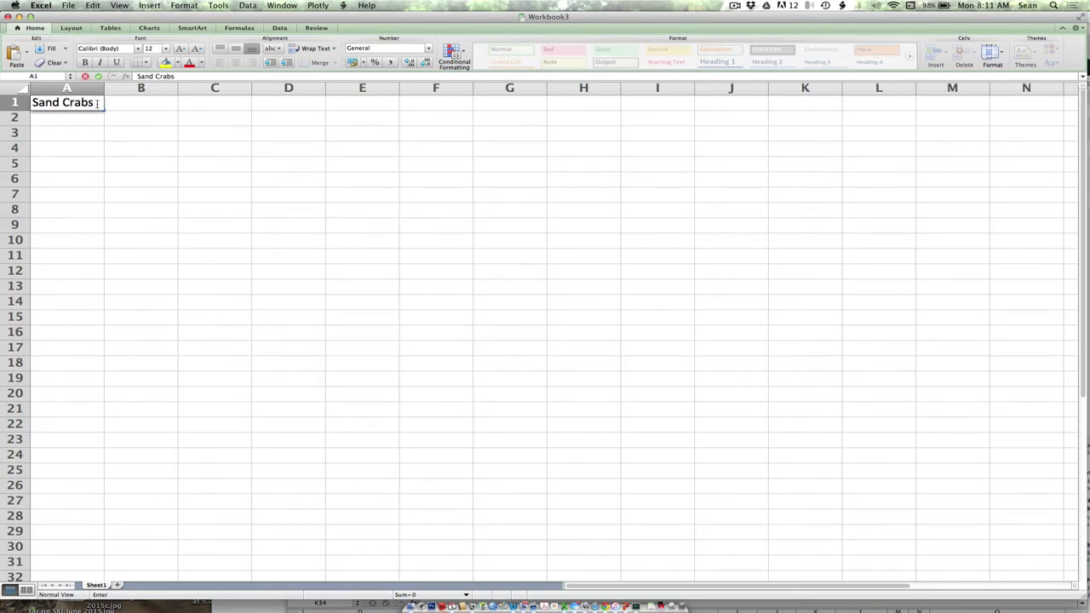
type("lastic")
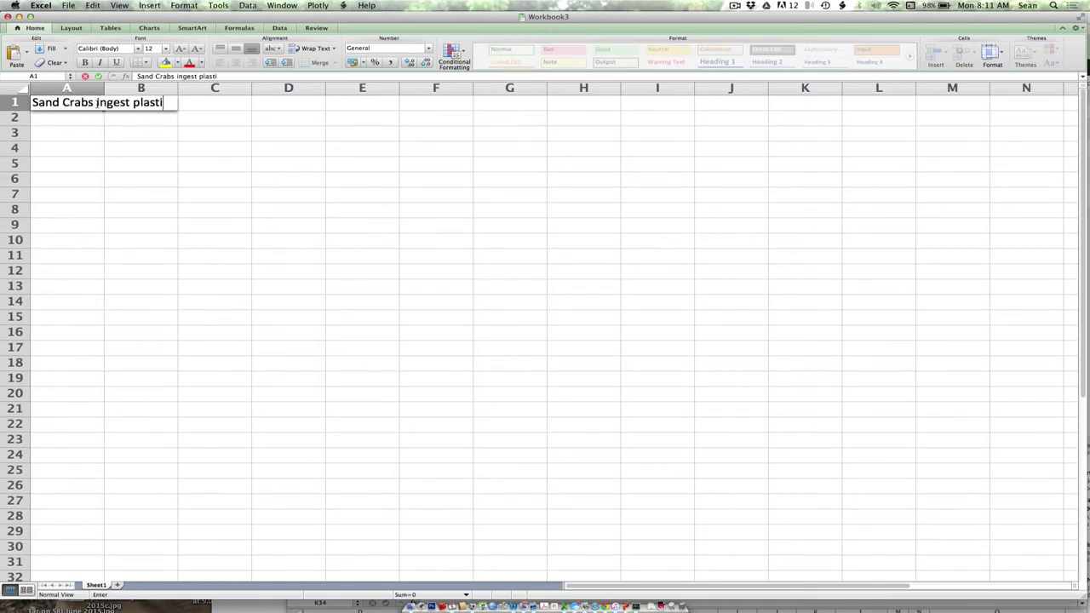
key("Return")
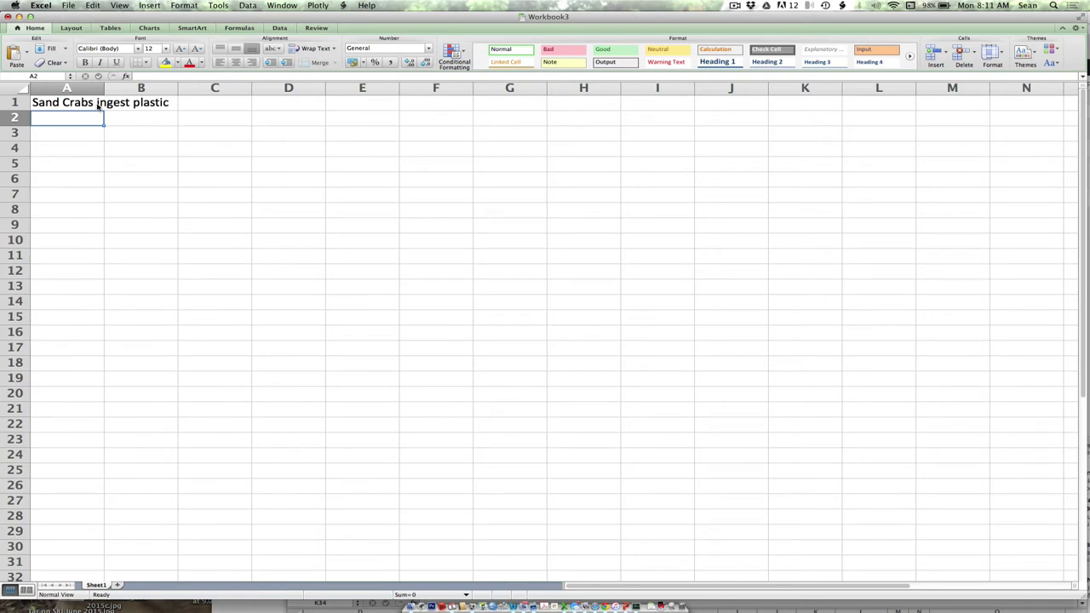
key("Return")
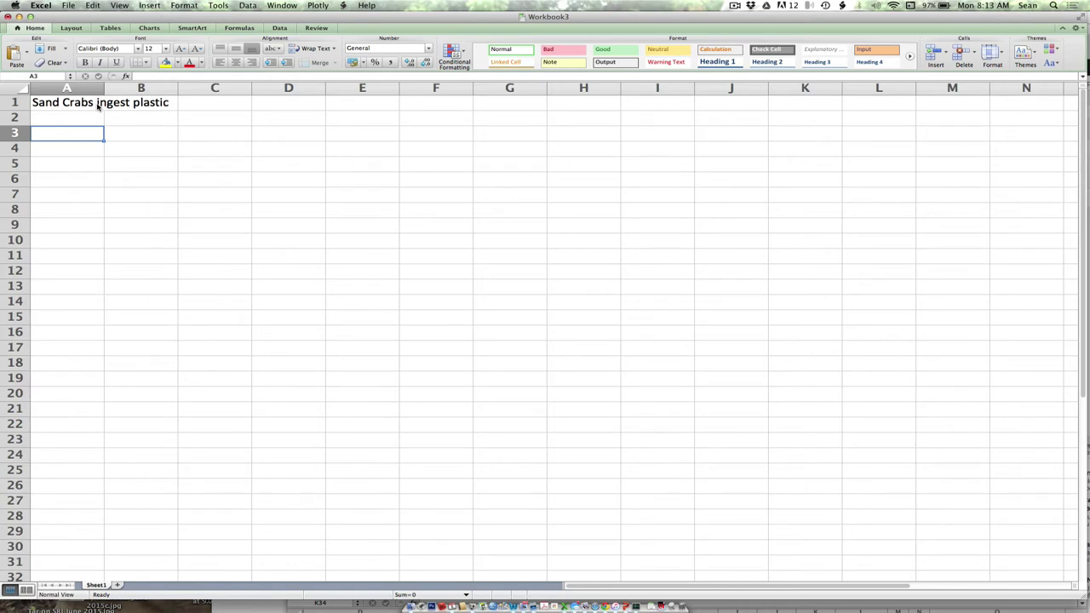
Add a question mark to the end of the title in cell A1
left_click(98, 107)
left_click(182, 89)
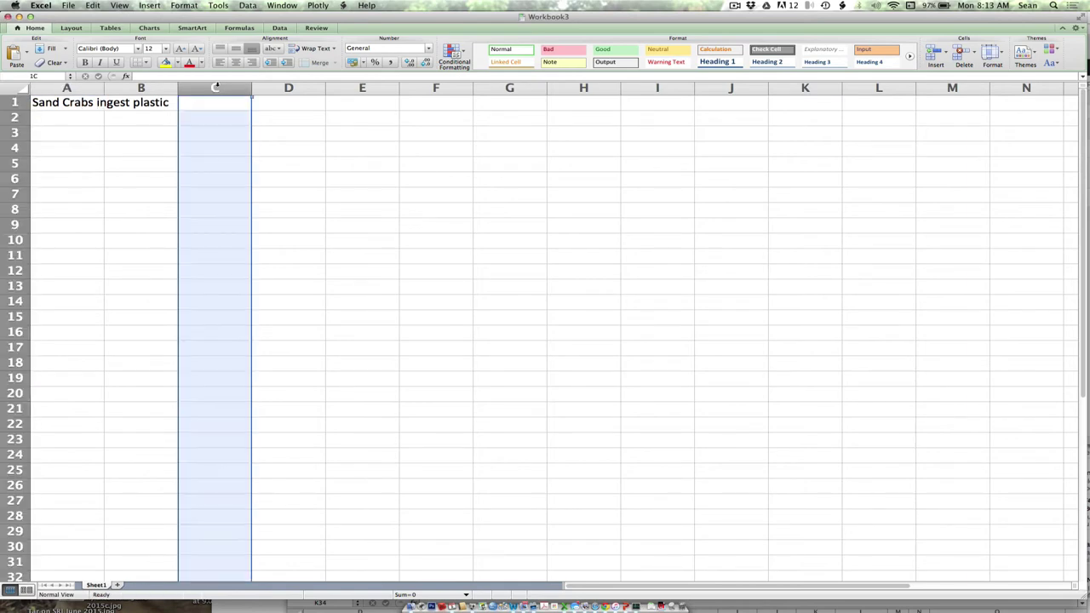
left_click(80, 104)
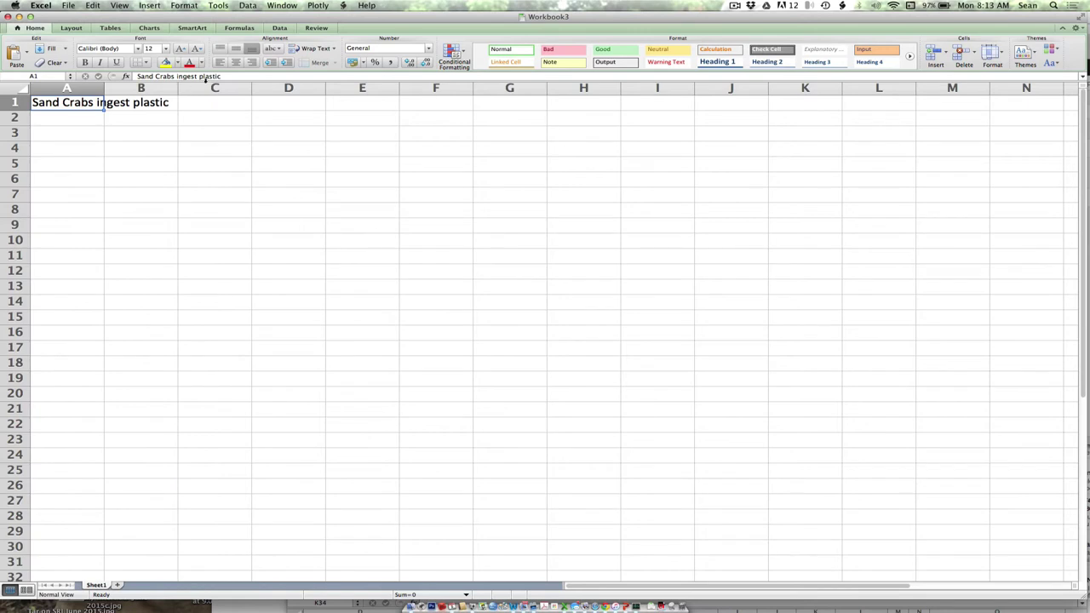
left_click(230, 75)
type("?")
key("Return")
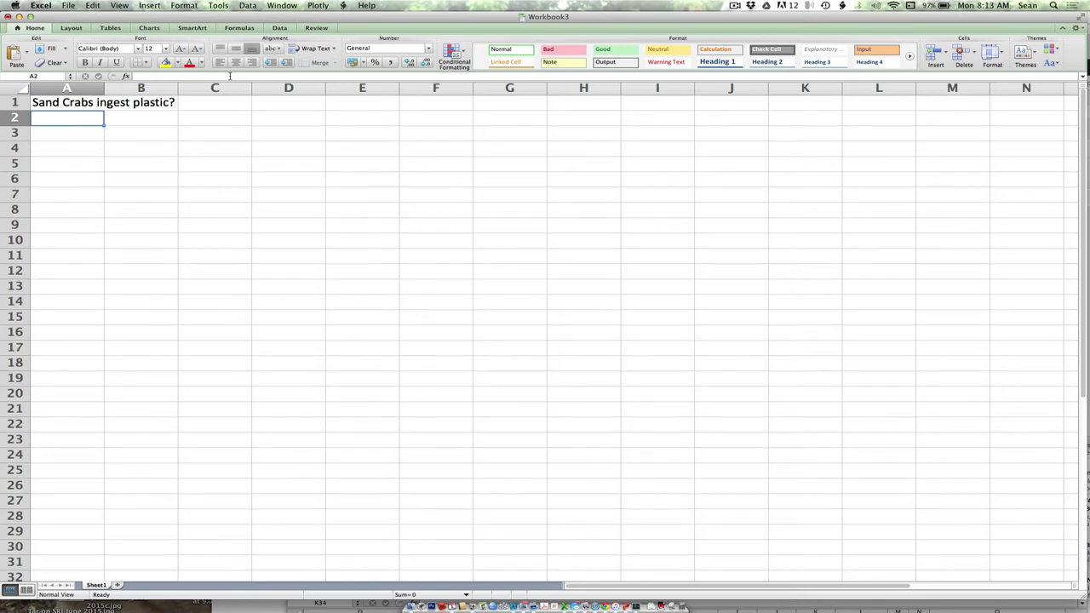
Enter the column heading "Sample #" in cell A3, leaving row 2 blank
key("Return")
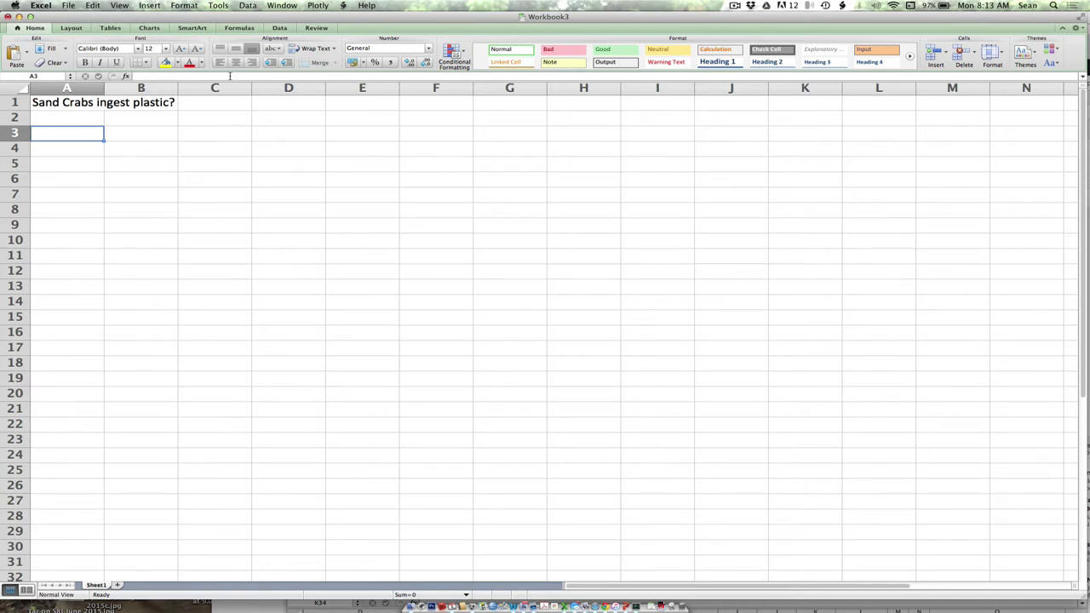
type("Sample")
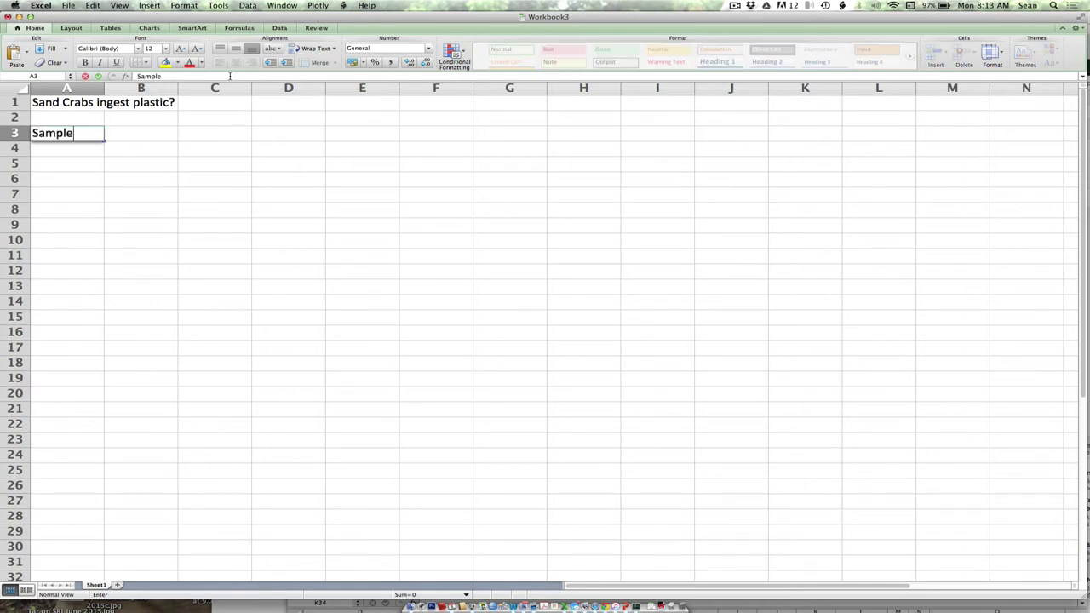
key("Return")
key("Up")
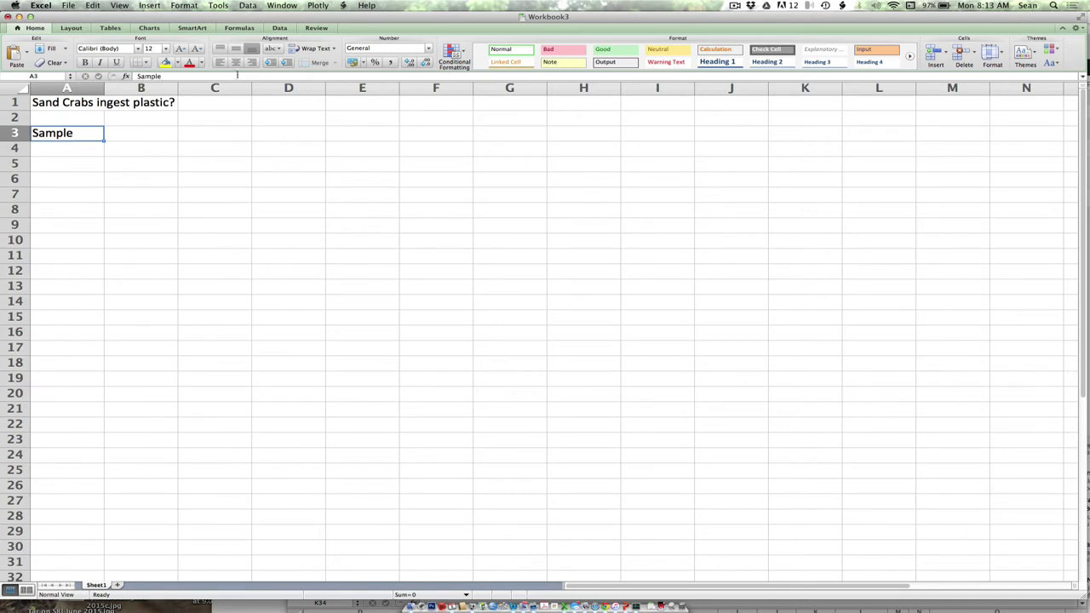
left_click(245, 76)
type("#")
key("Return")
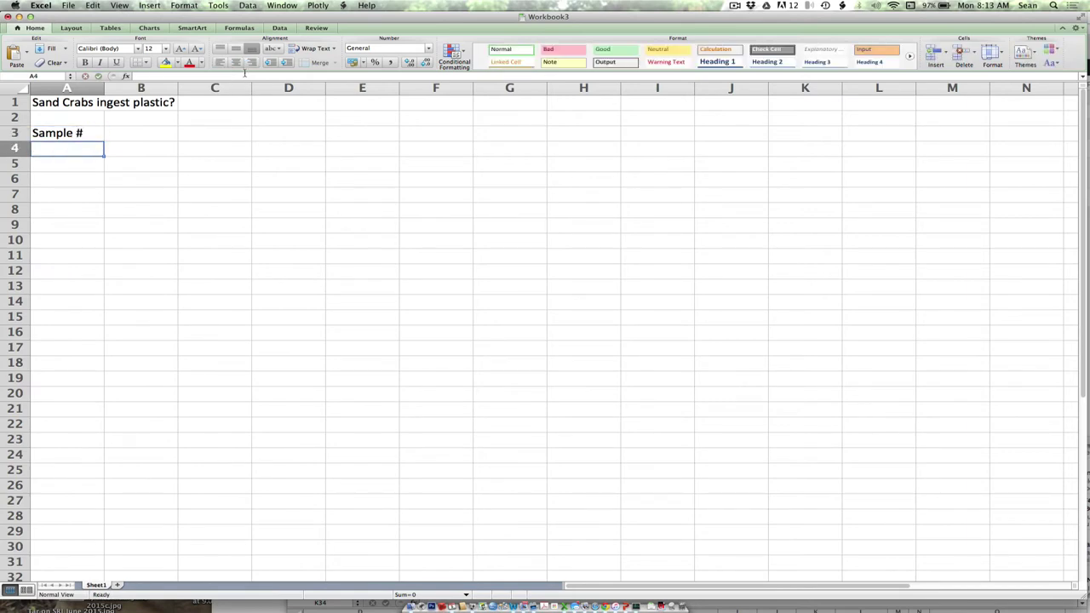
Enter the column heading "Date" in cell B3
key("Up")
key("Right")
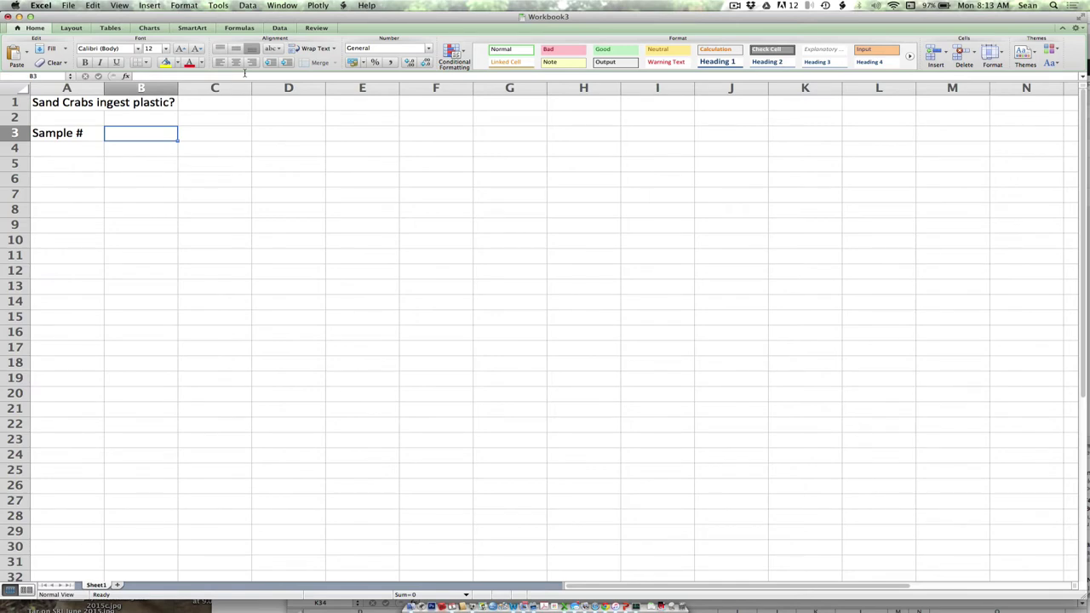
type("Date")
key("Return")
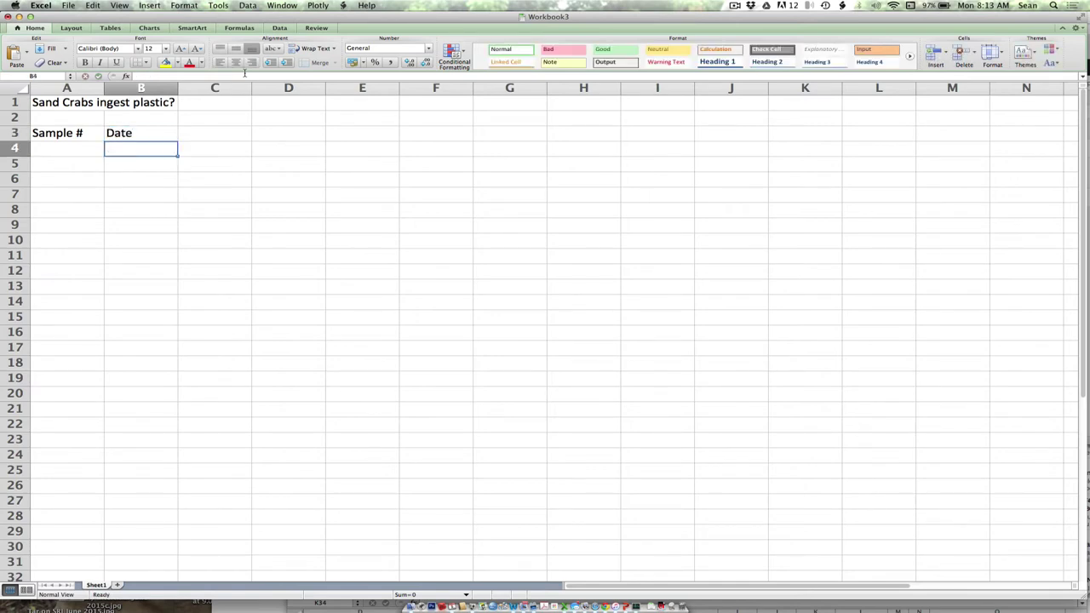
Enter the column heading "Location" in cell C3
key("Up")
key("Right")
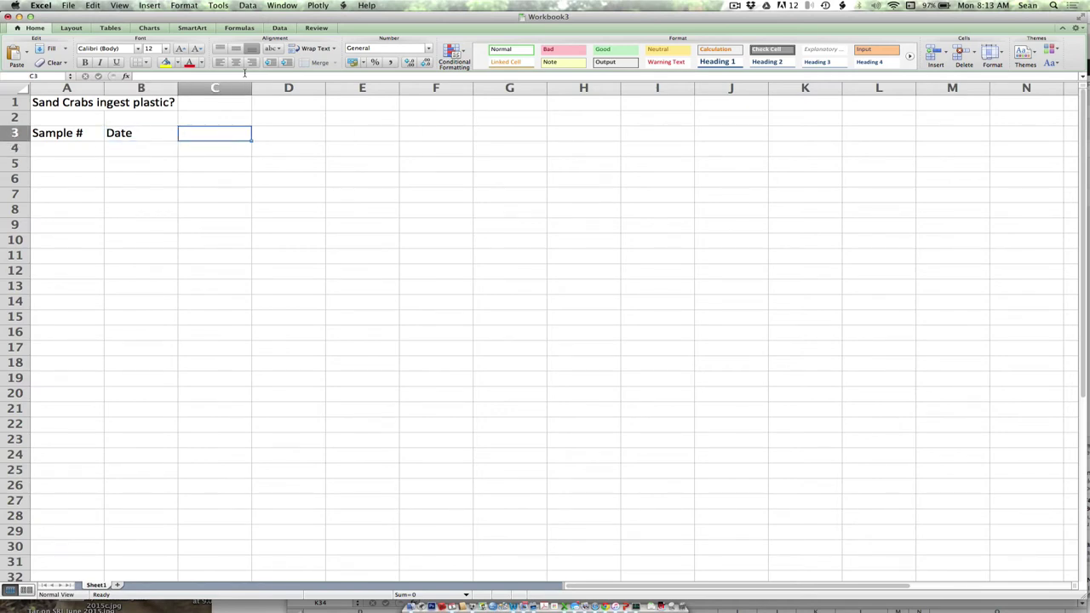
type("Loca")
type("toin")
key("BackSpace")
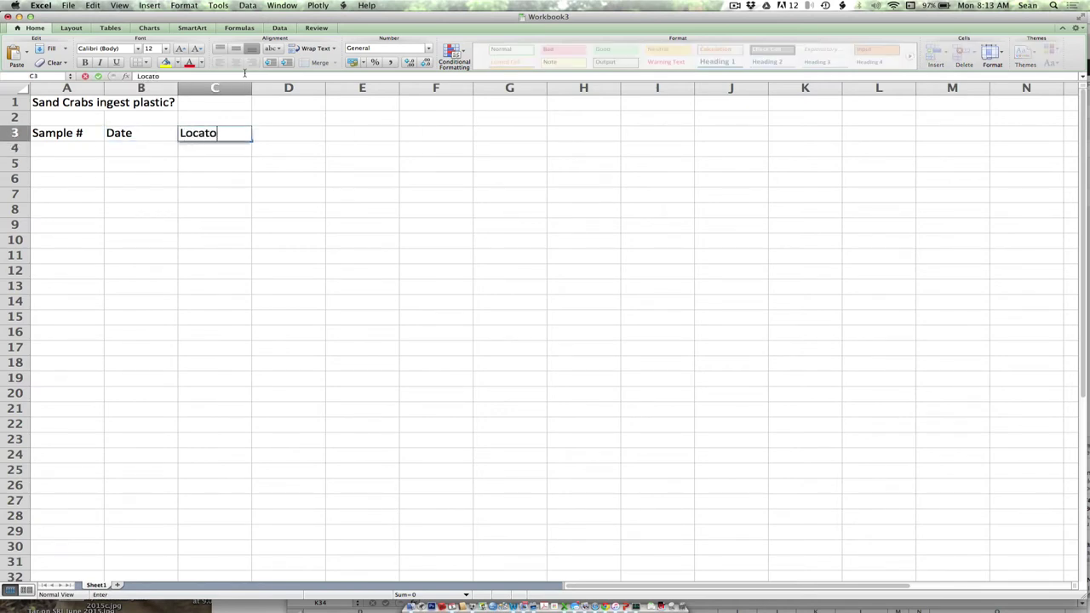
key("BackSpace")
key("BackSpace")
type("ion")
key("Return")
Enter the column heading "Size (mm)" in cell D3
key("Up")
key("Right")
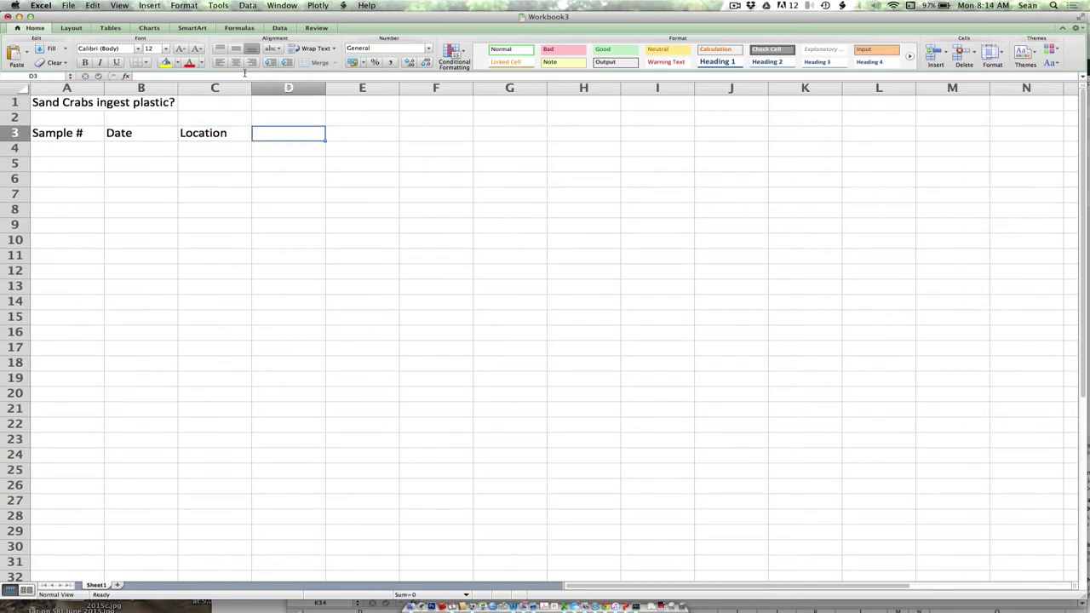
type("Size")
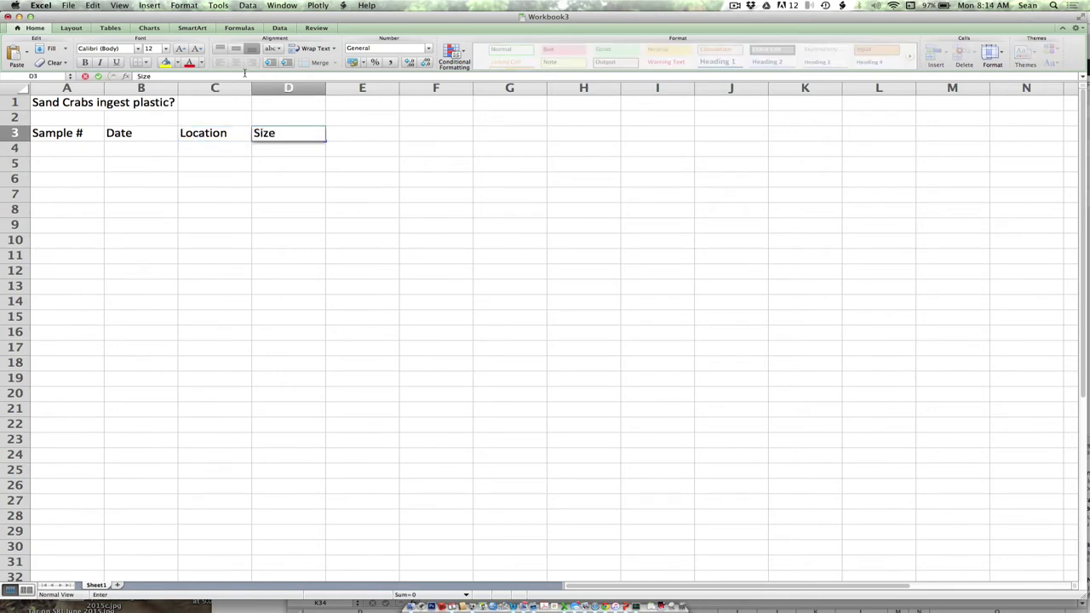
type(" (mm)")
key("Return")
key("Up")
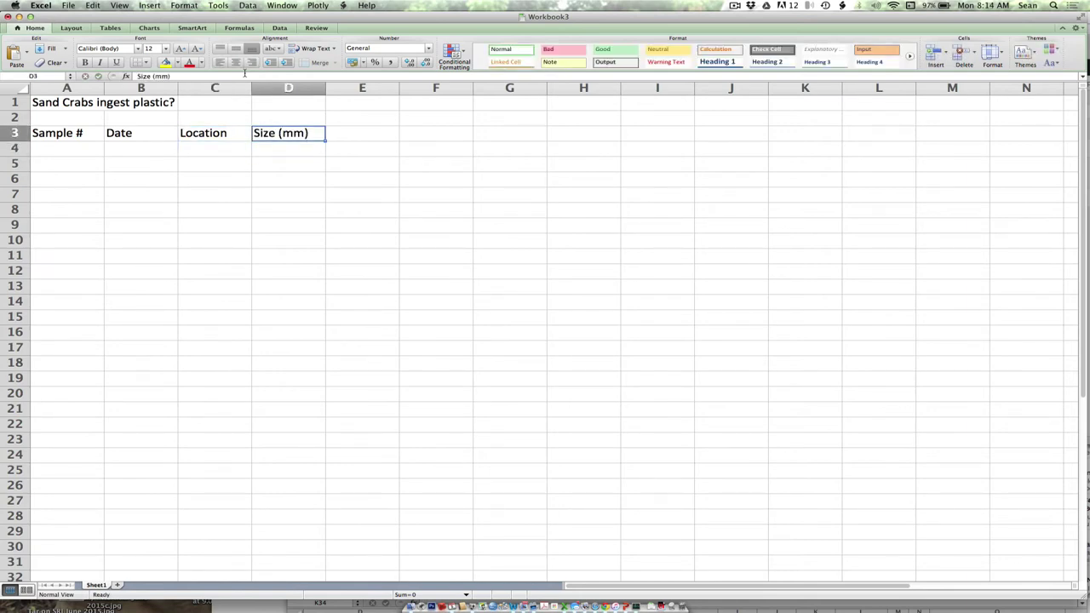
left_click(226, 77)
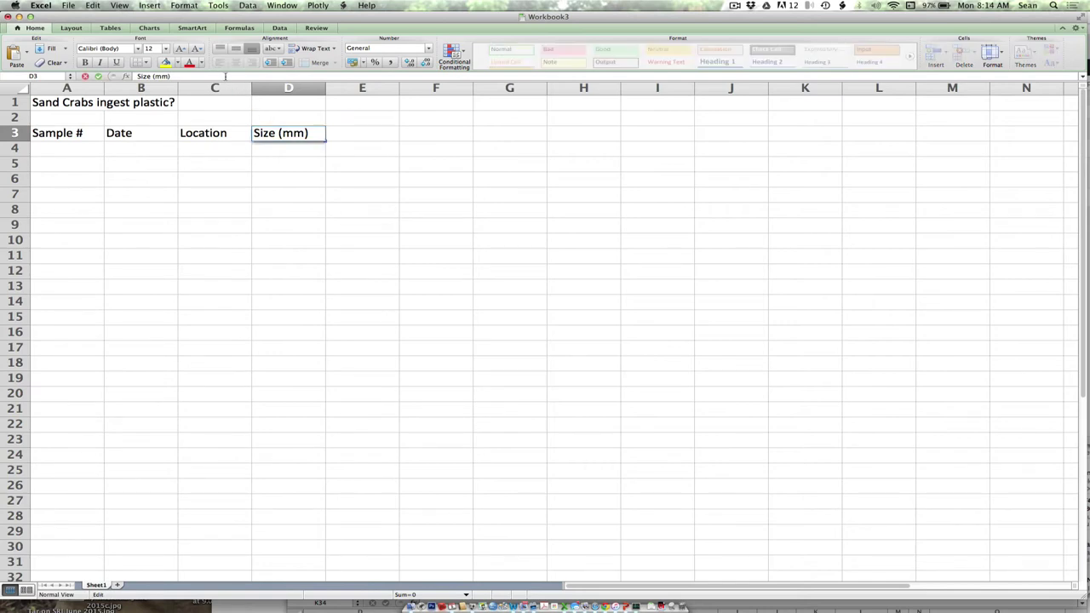
key("Return")
Enter the column heading "Sex" in cell E3
key("Up")
key("Right")
key("Right")
key("Right")
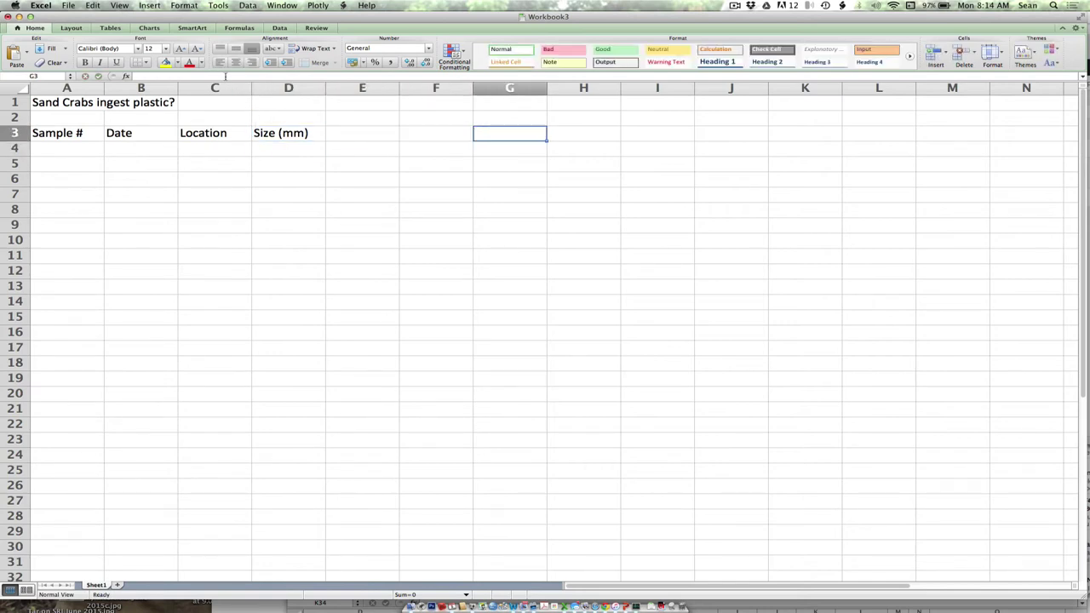
key("Left")
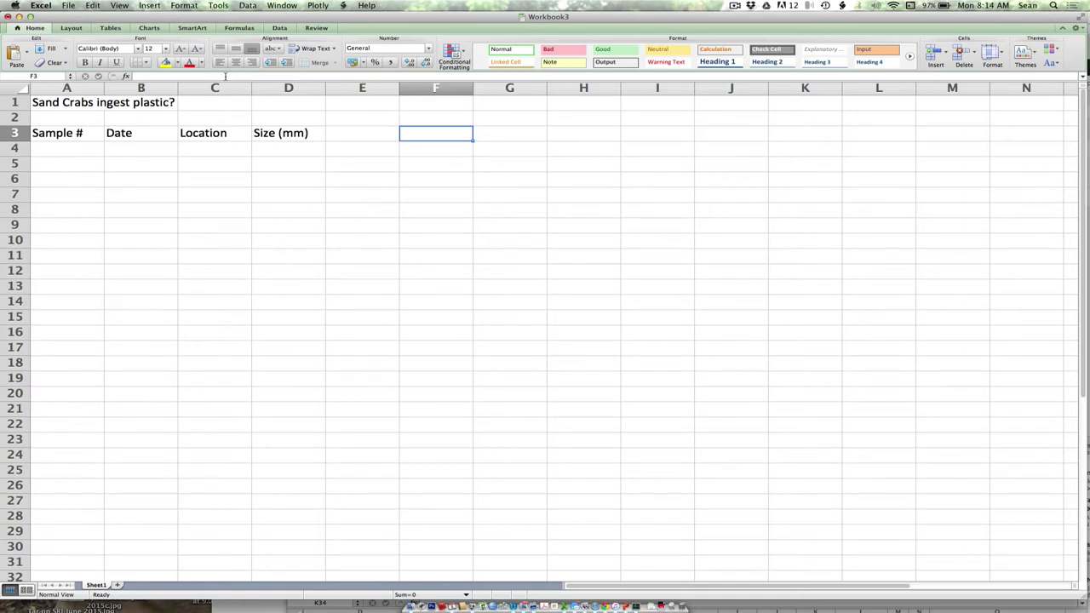
key("Left")
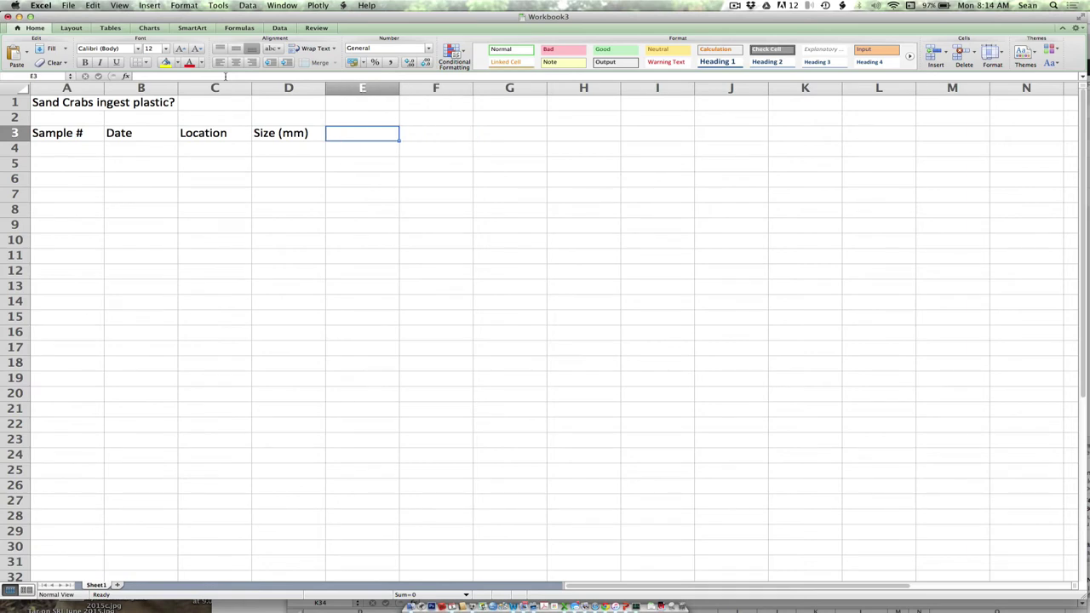
type("Sex")
key("Return")
Enter the column heading "Eggs...." in cell F3
key("Up")
key("Right")
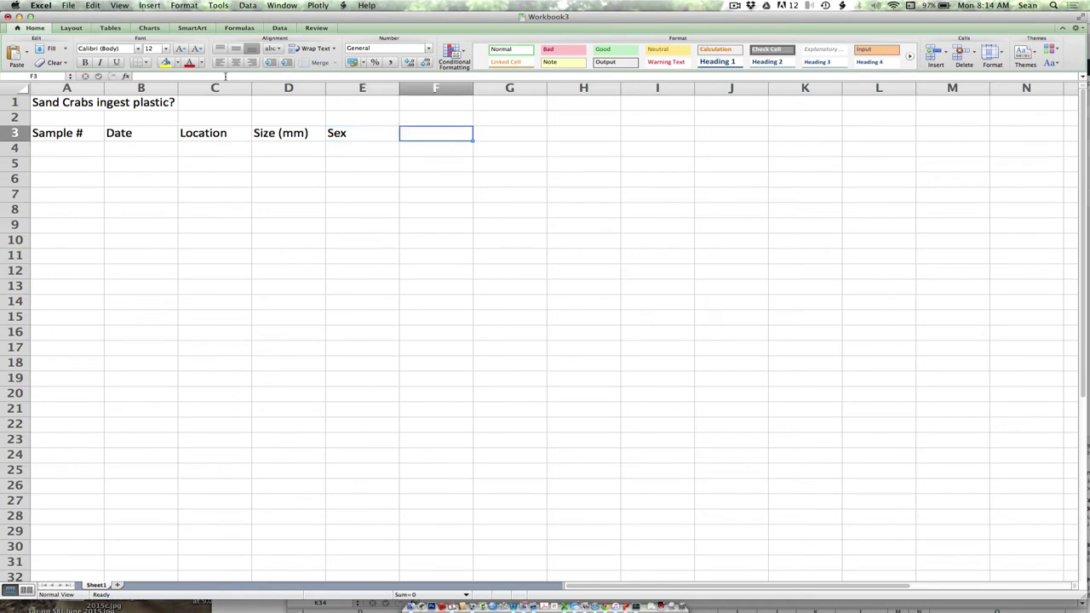
type("Egs")
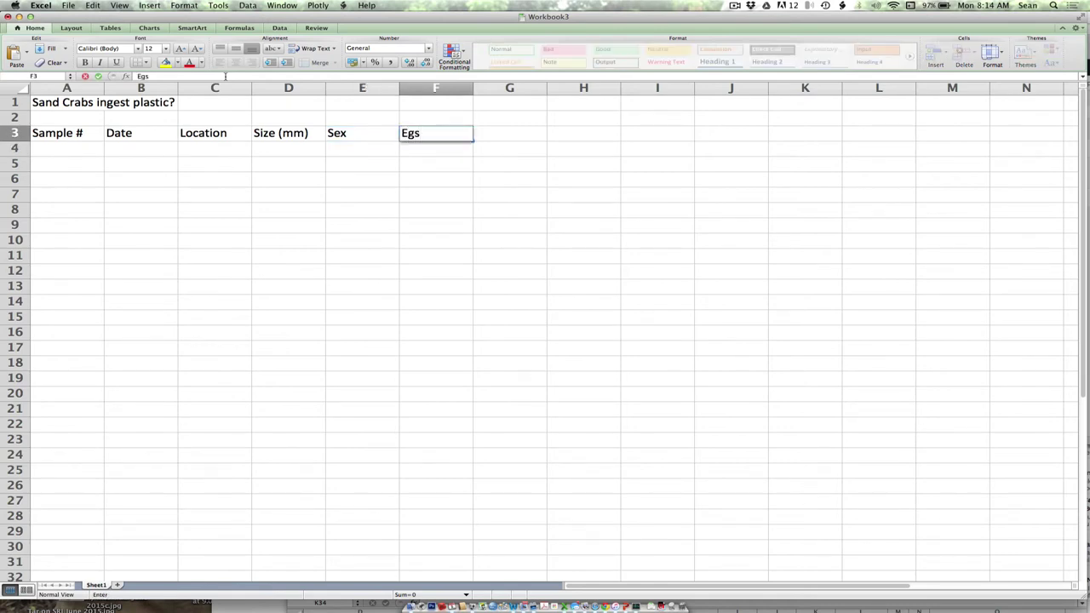
key("BackSpace")
type("gs....")
key("Return")
Enter the column heading "Parasites" in cell G3
key("Up")
key("Right")
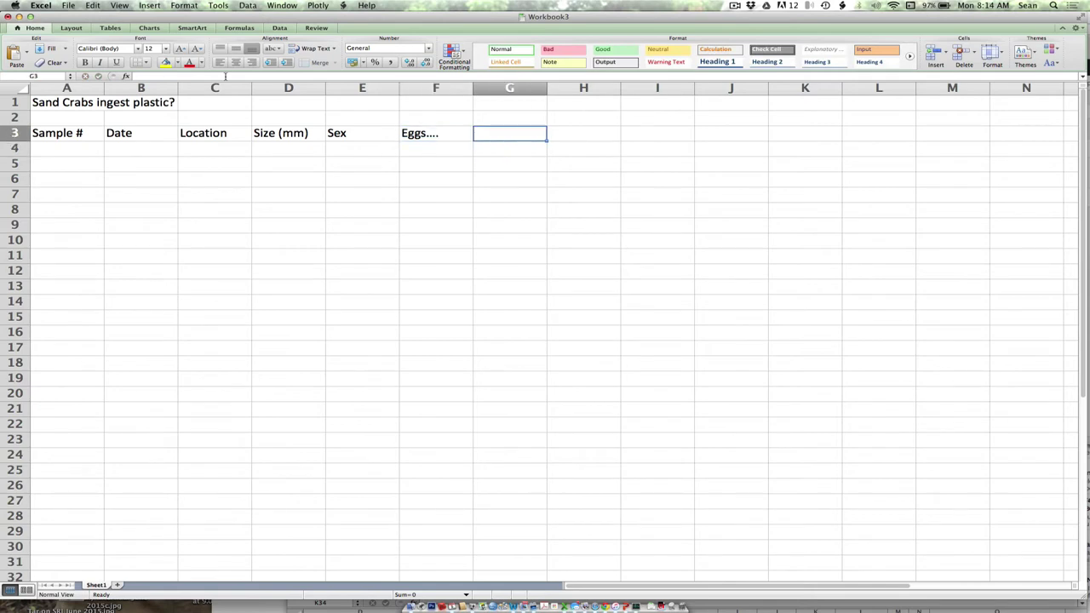
type("Paras")
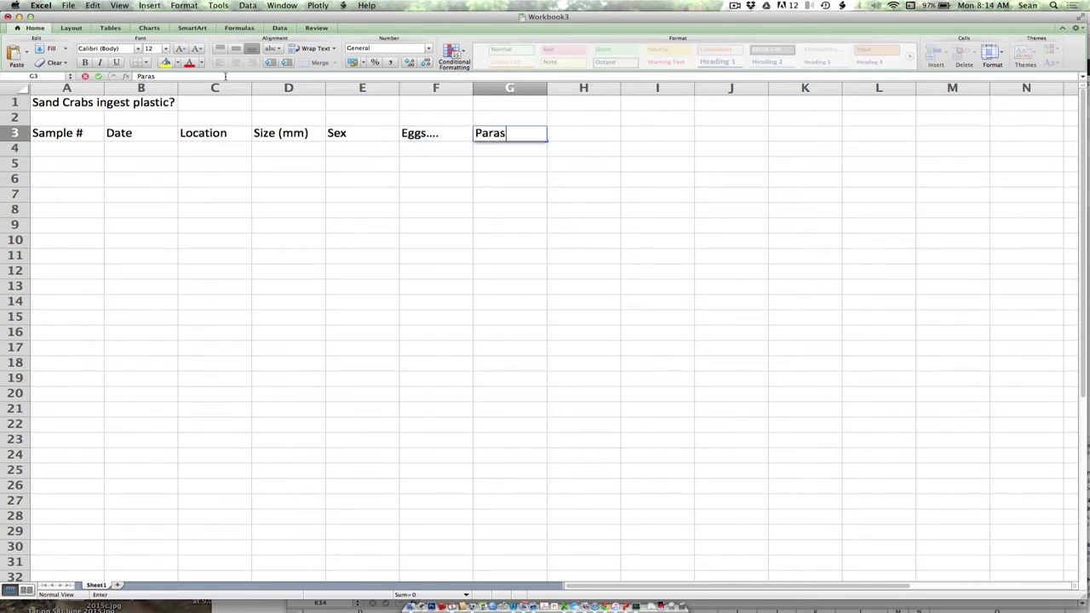
type("ites")
key("Return")
Enter the column heading "Plastic-Type" in cell H3
key("Up")
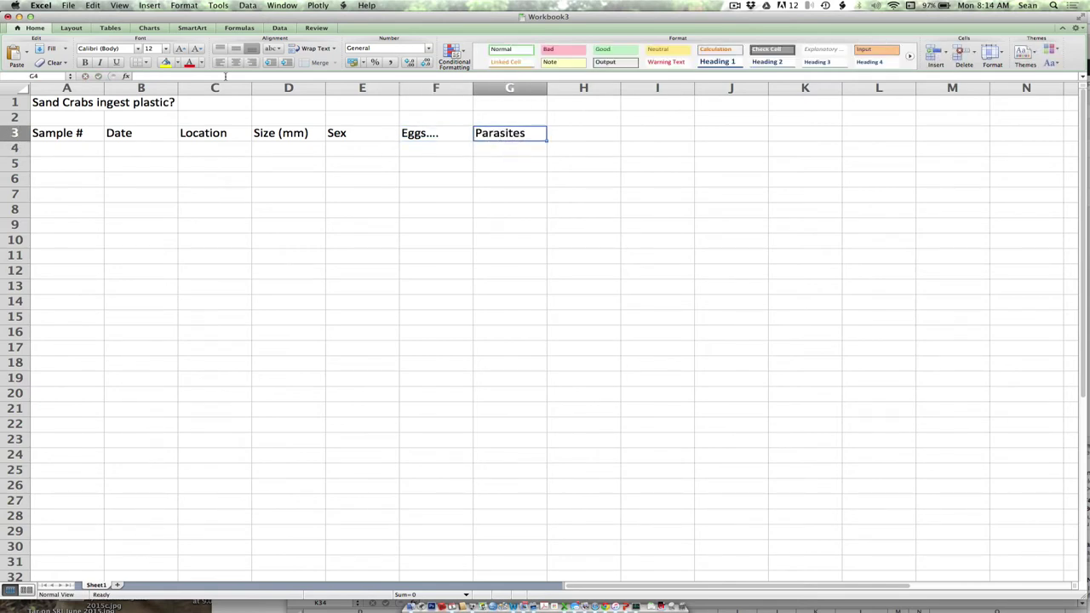
key("Right")
type("Pl")
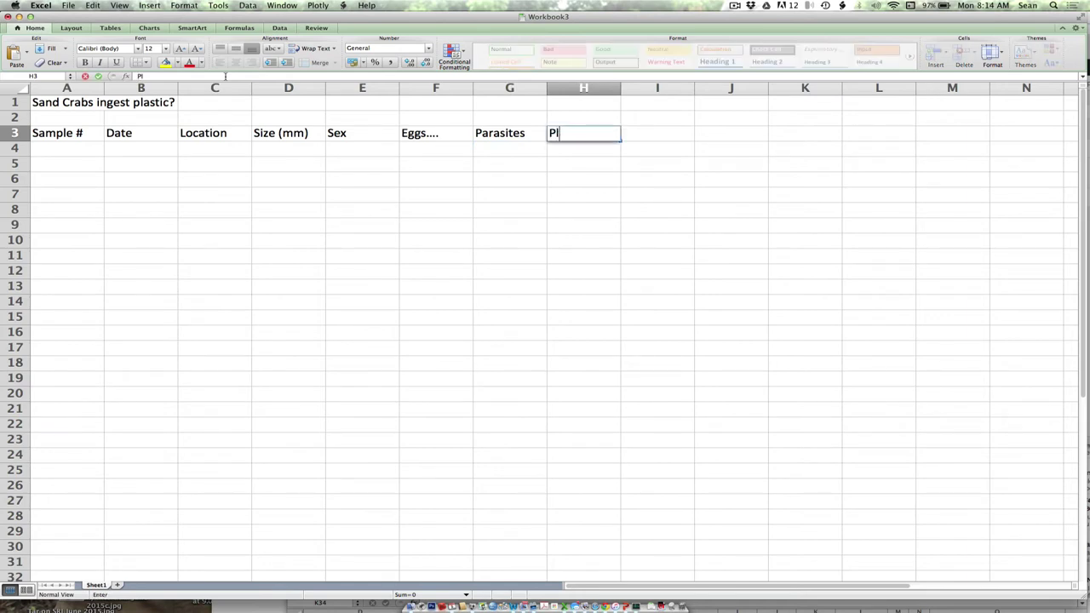
type("astic-Type")
key("Return")
Copy the "Plastic-Type" heading into cell I3 and change it to "Plastic-Count"
key("Up")
key("Right")
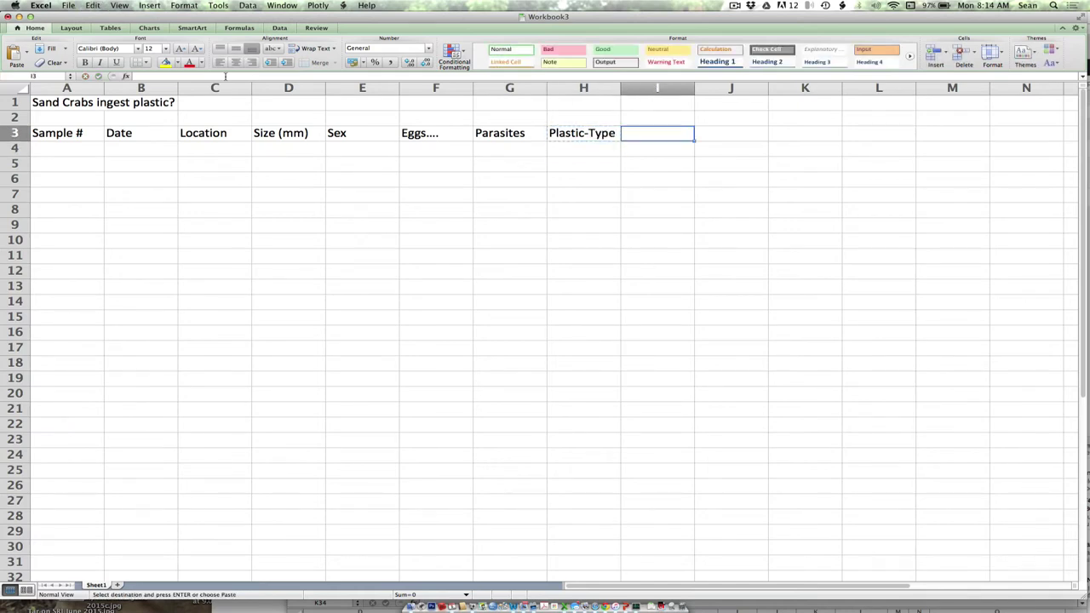
type("Plastic-Type")
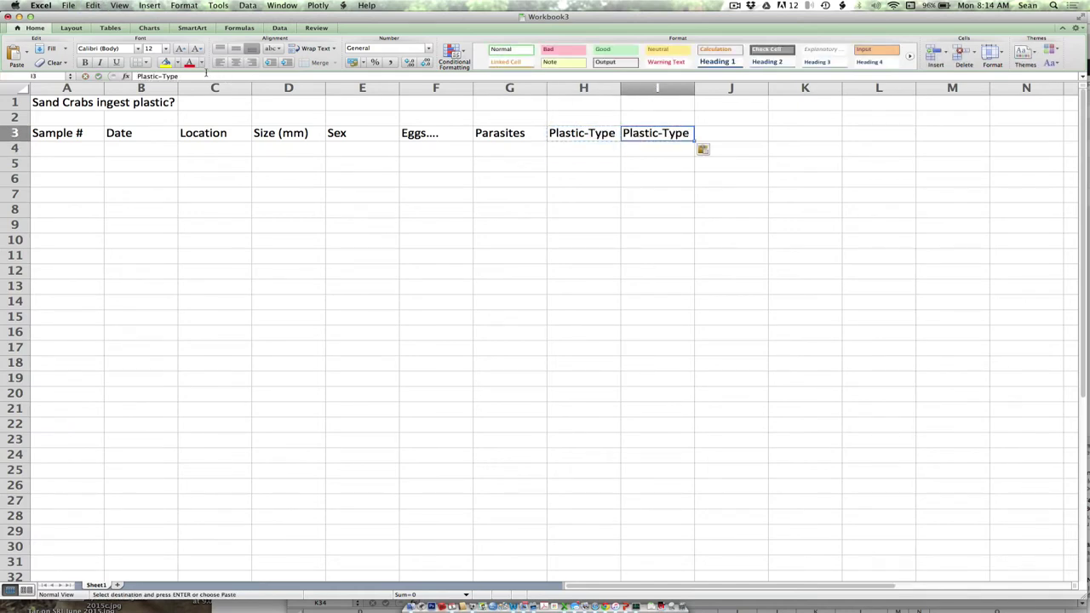
left_click(207, 76)
key("BackSpace")
key("BackSpace")
key("BackSpace")
key("BackSpace")
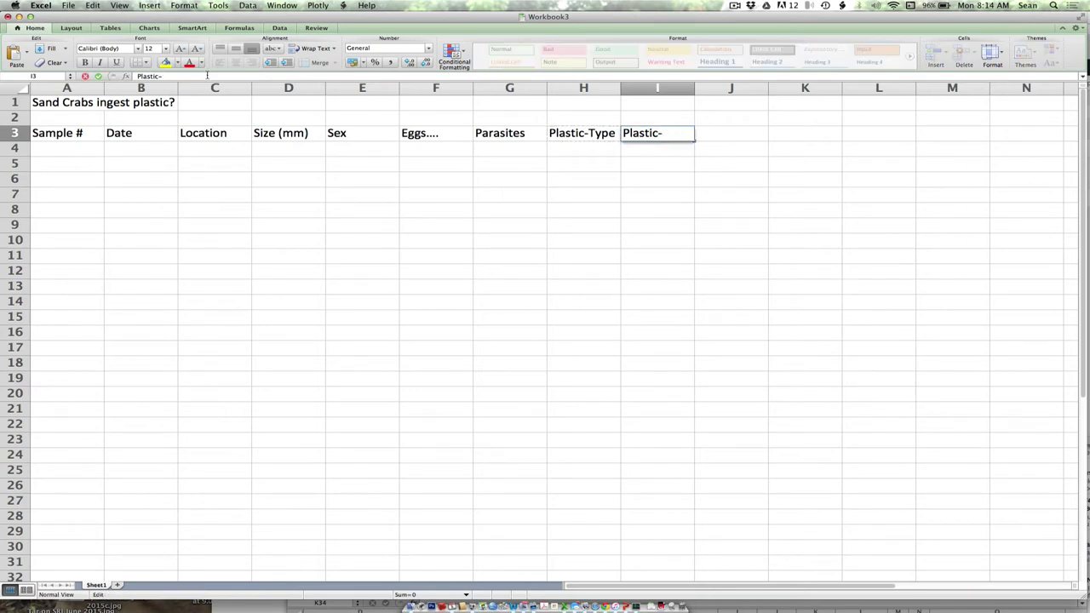
type("Coun")
type("t")
key("Return")
Copy the "Plastic-Count" heading into cell J3 and change it to "Plastic-Description"
key("Up")
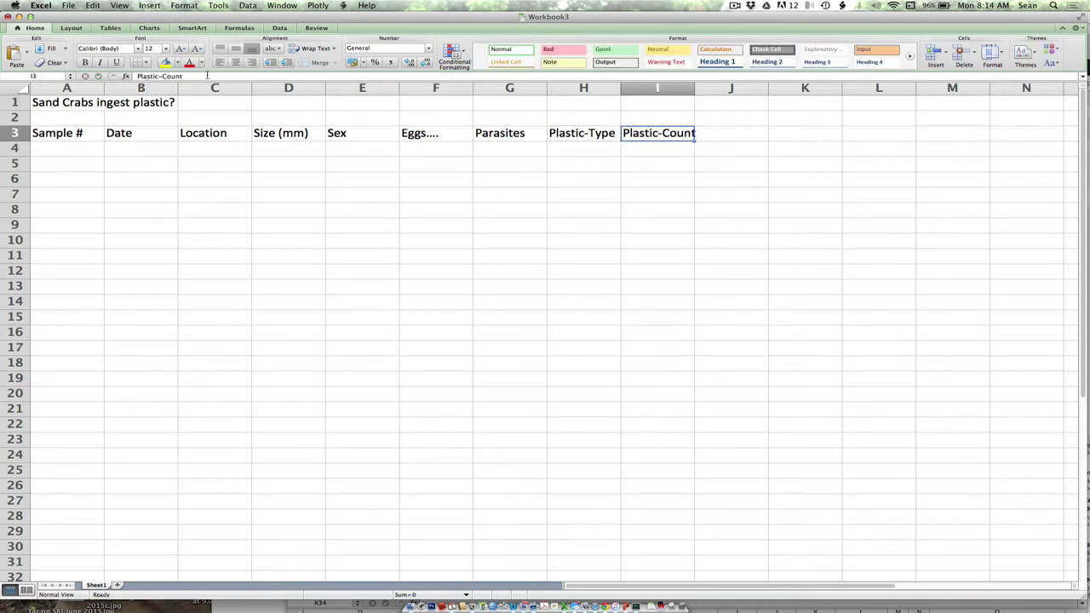
key("super+c")
key("Right")
key("super+v")
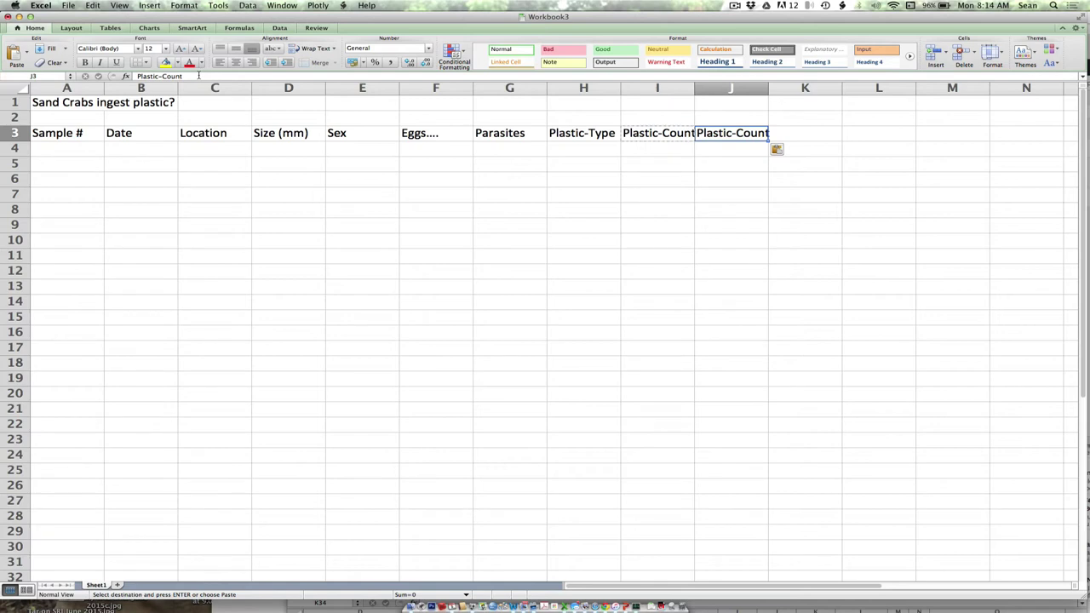
left_click(198, 75)
key("BackSpace")
key("BackSpace")
key("BackSpace")
key("BackSpace")
key("BackSpace")
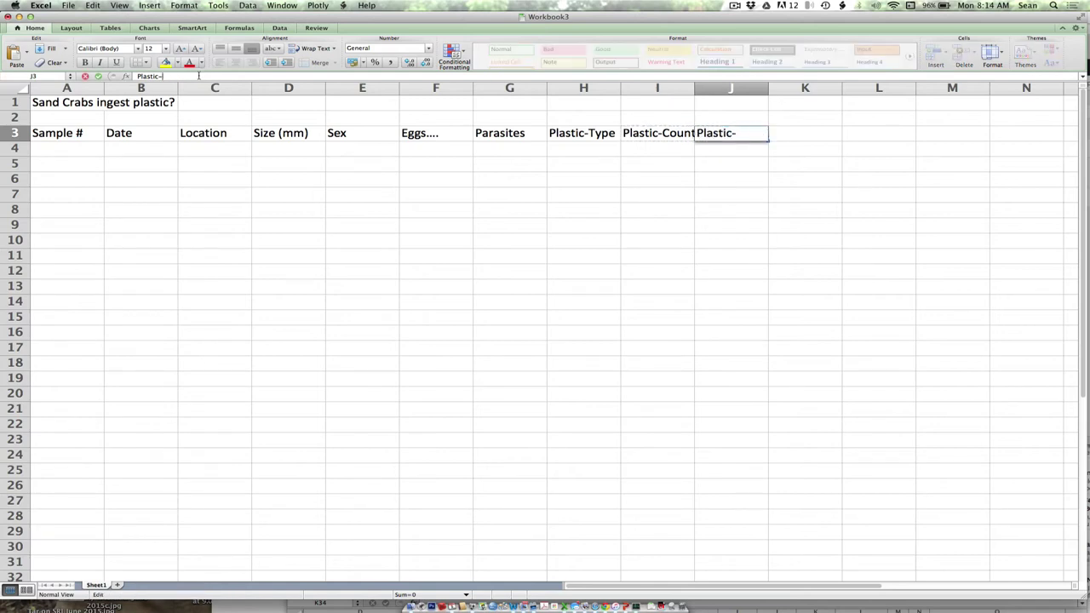
type("Description")
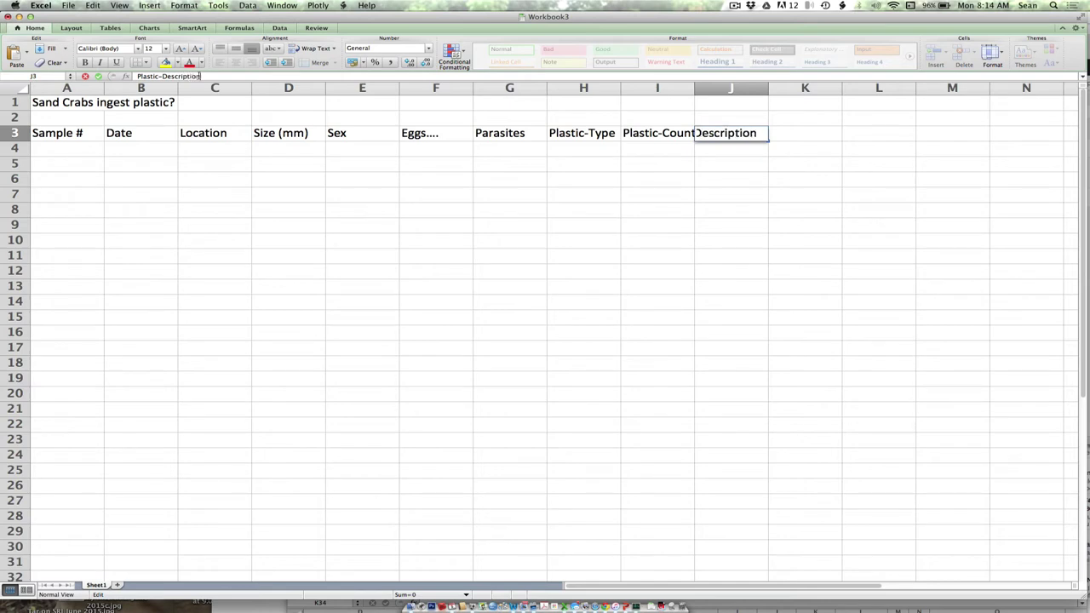
key("Return")
Enter the column heading "Notes" in cell K3
key("Up")
key("Right")
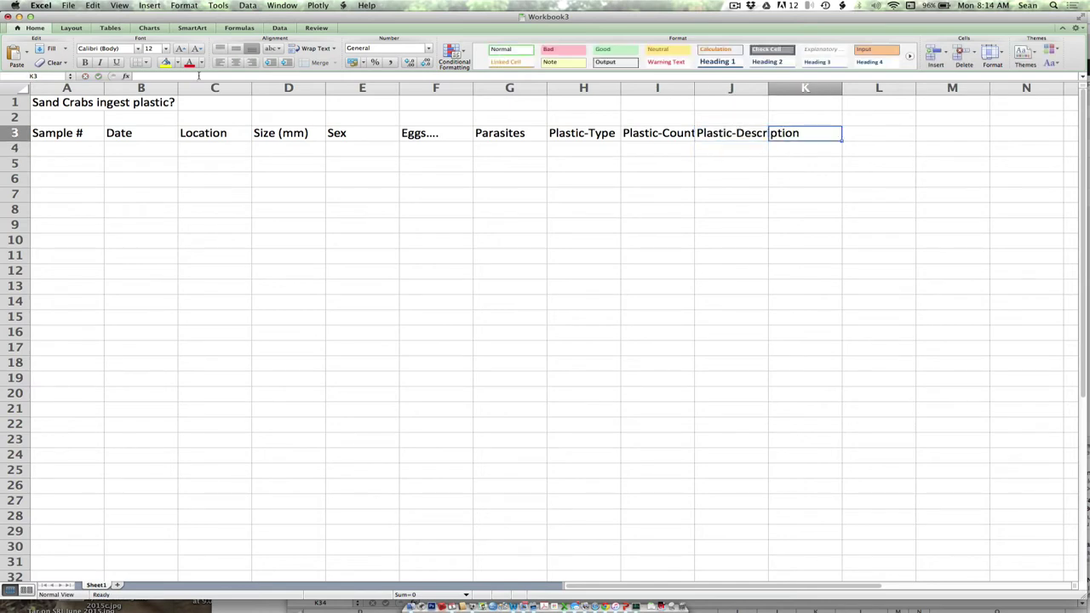
type("Notes")
key("Return")
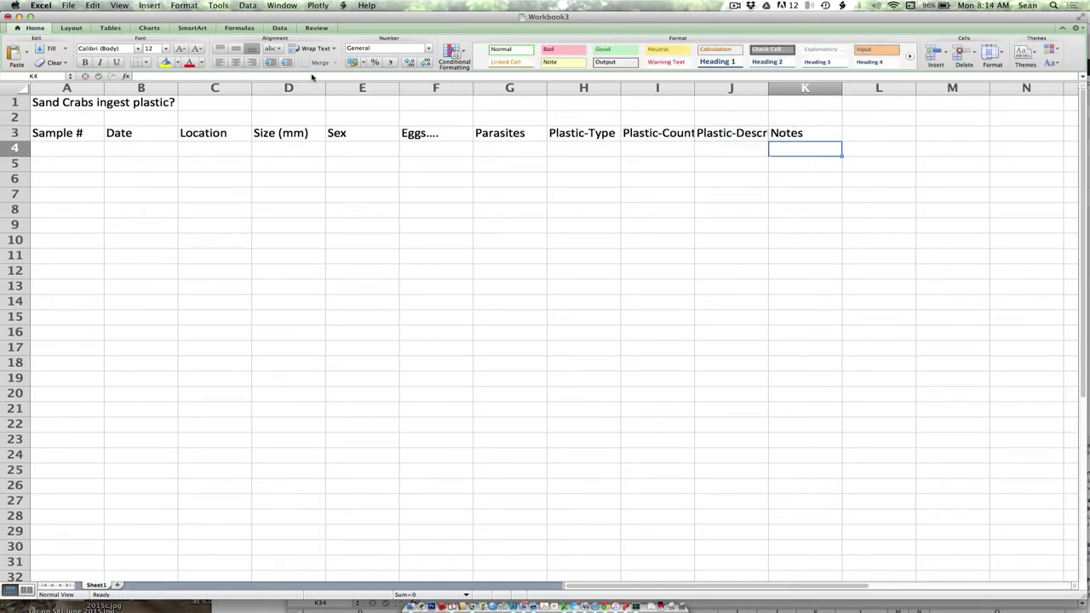
Autofit the widths of columns A through G, I and J to their headings
double_click(769, 89)
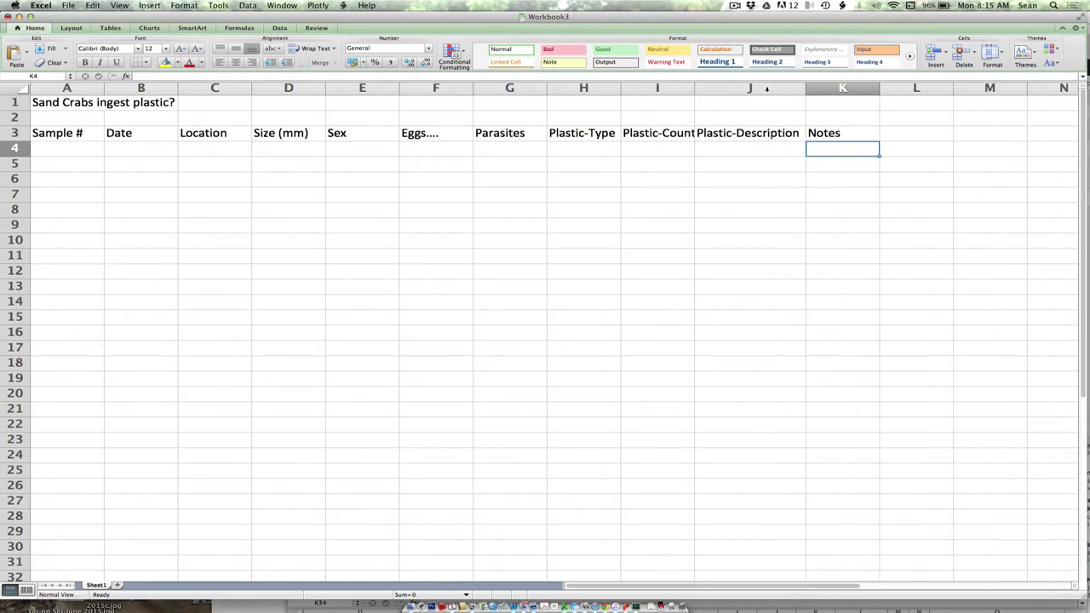
double_click(696, 89)
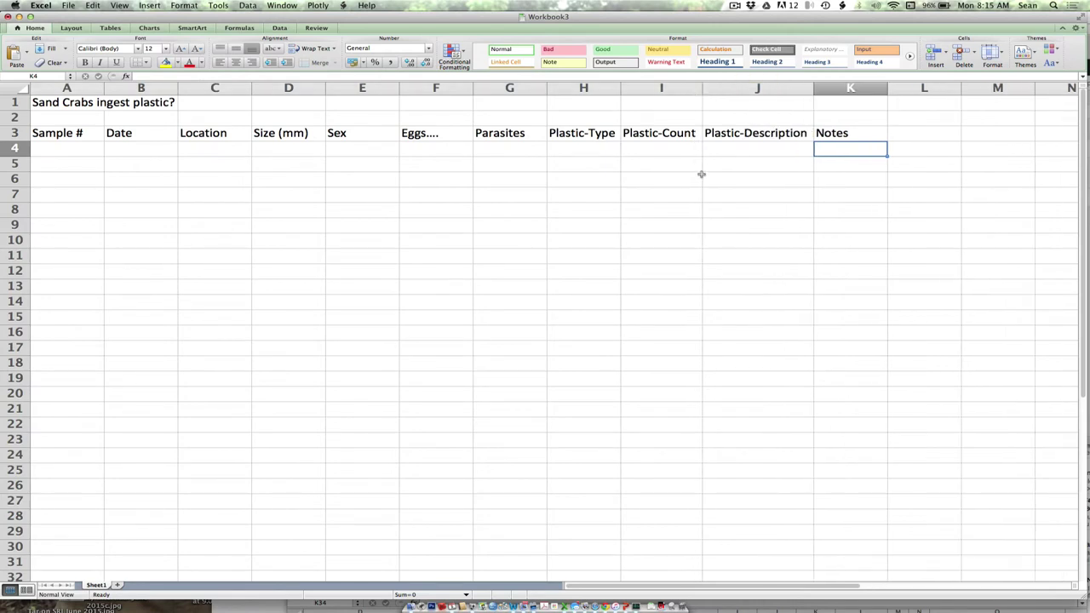
double_click(473, 89)
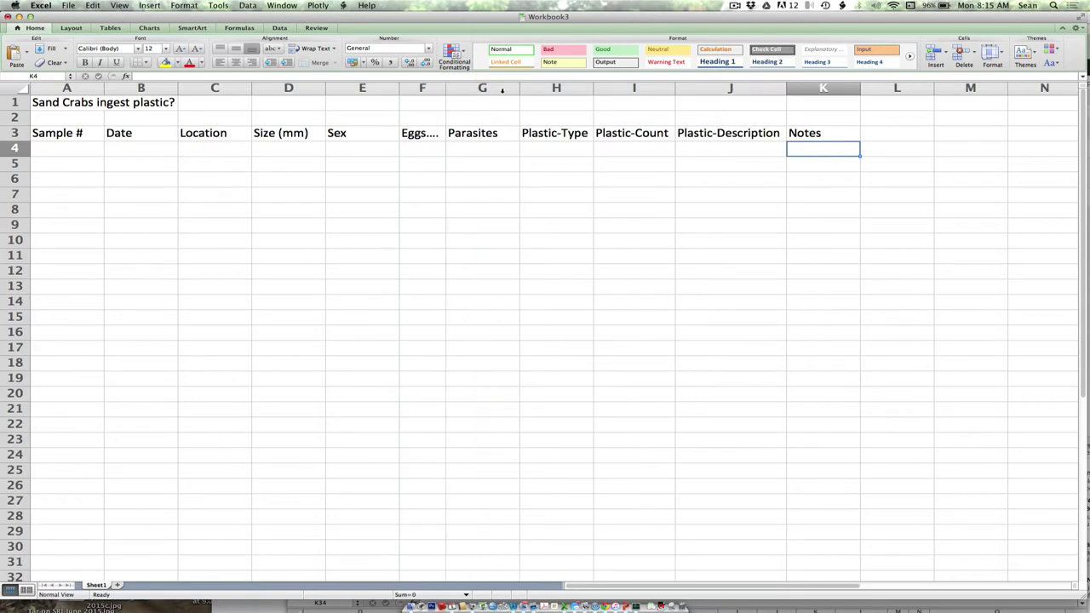
double_click(520, 88)
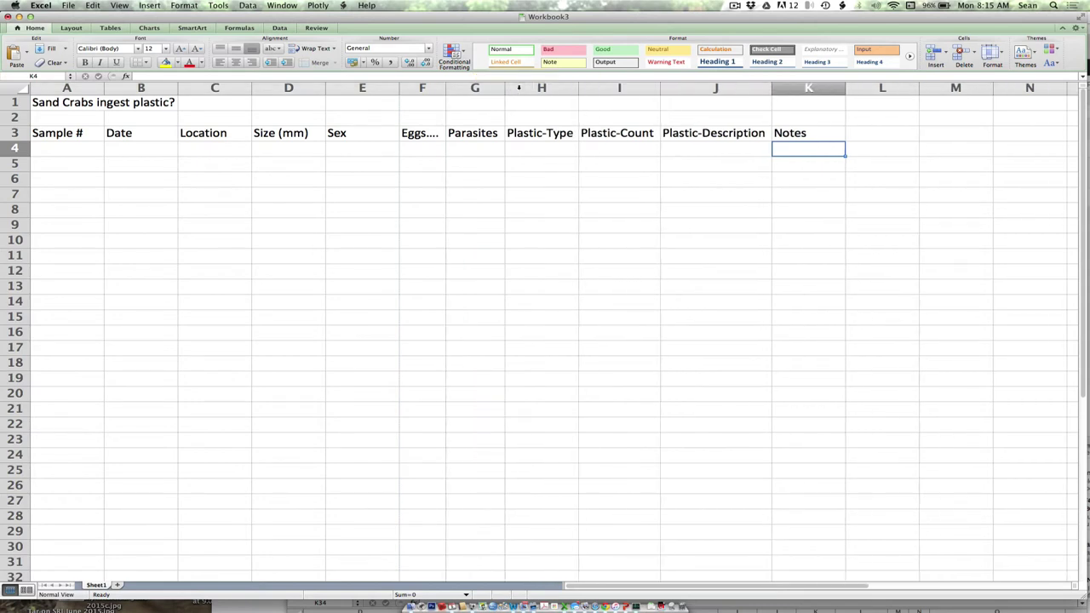
double_click(400, 89)
double_click(325, 88)
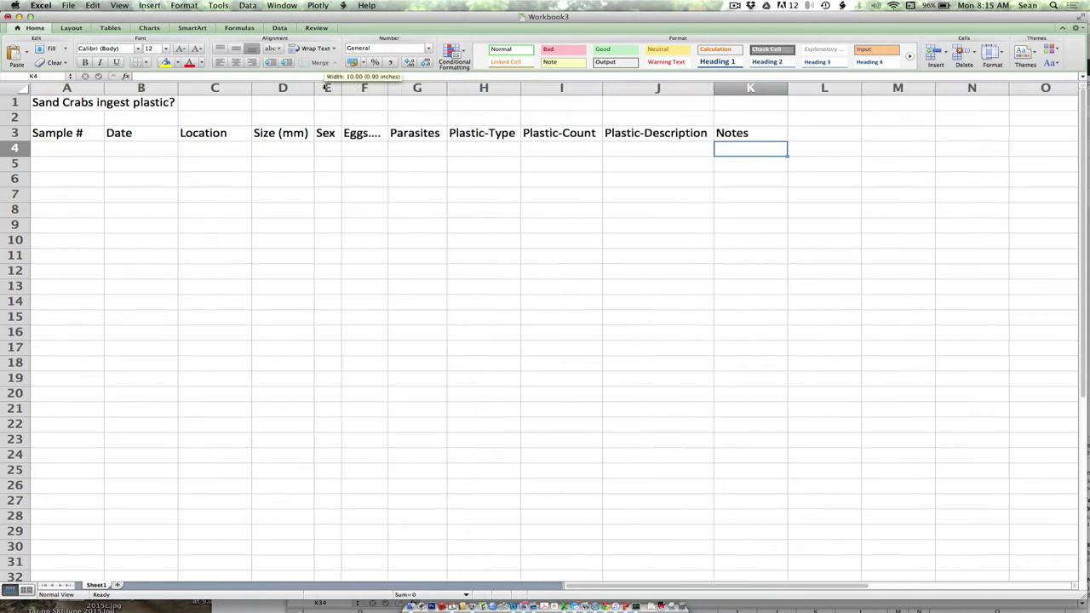
double_click(251, 89)
double_click(178, 88)
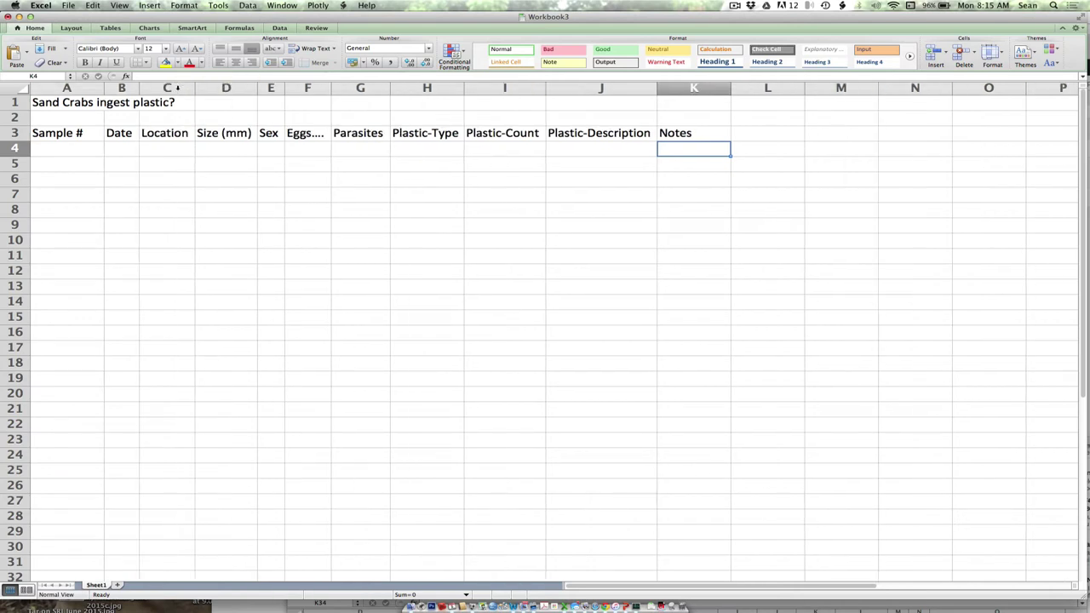
double_click(104, 89)
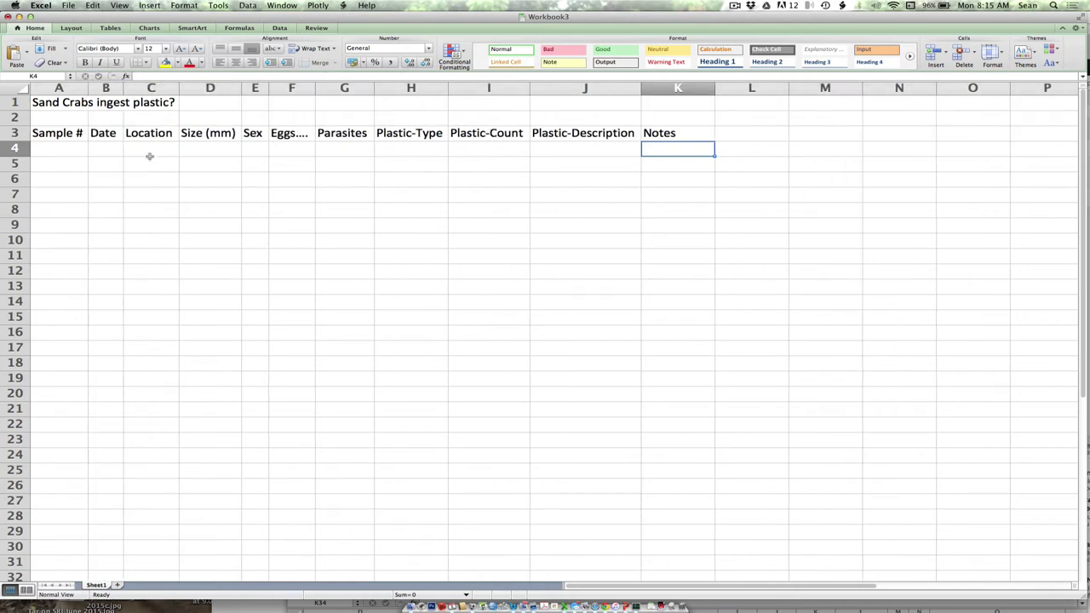
left_click(167, 173)
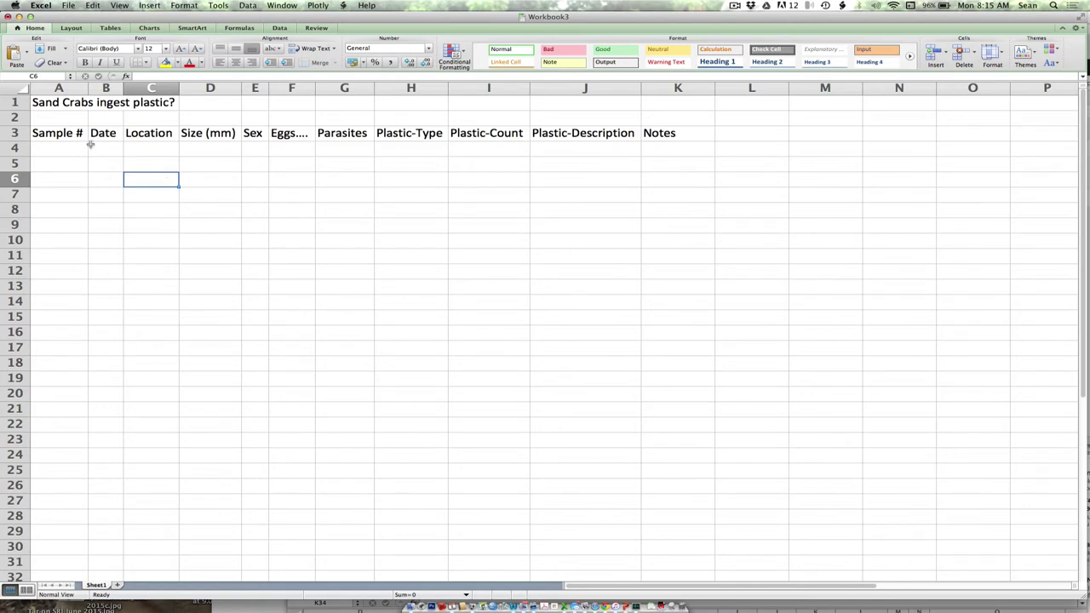
left_click_drag(73, 133, 645, 139)
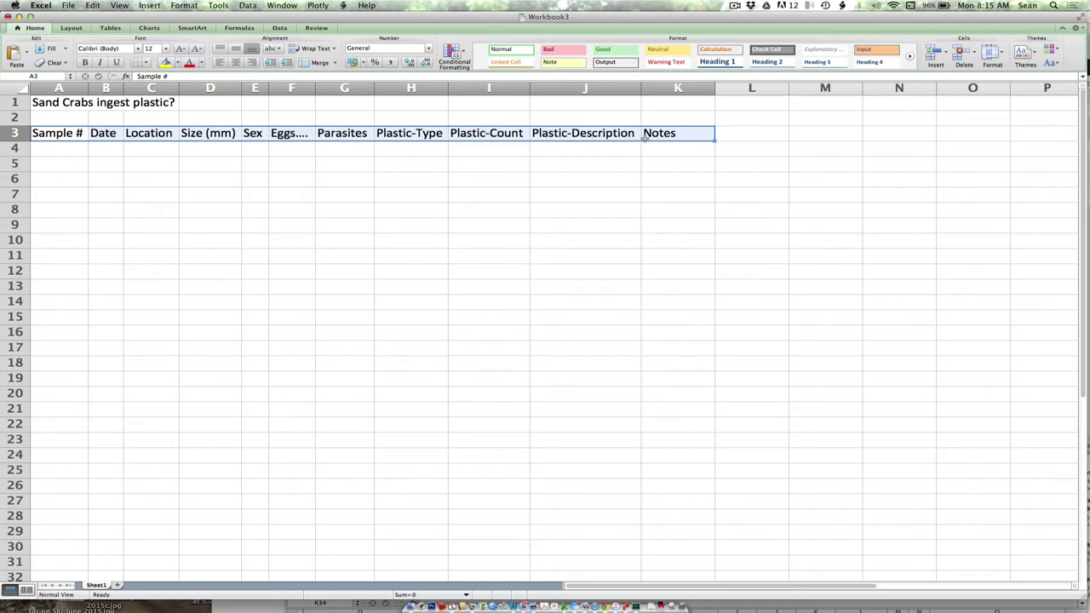
Number the samples 1 through 10 in cells A4 to A13 under "Sample #"
left_click(85, 150)
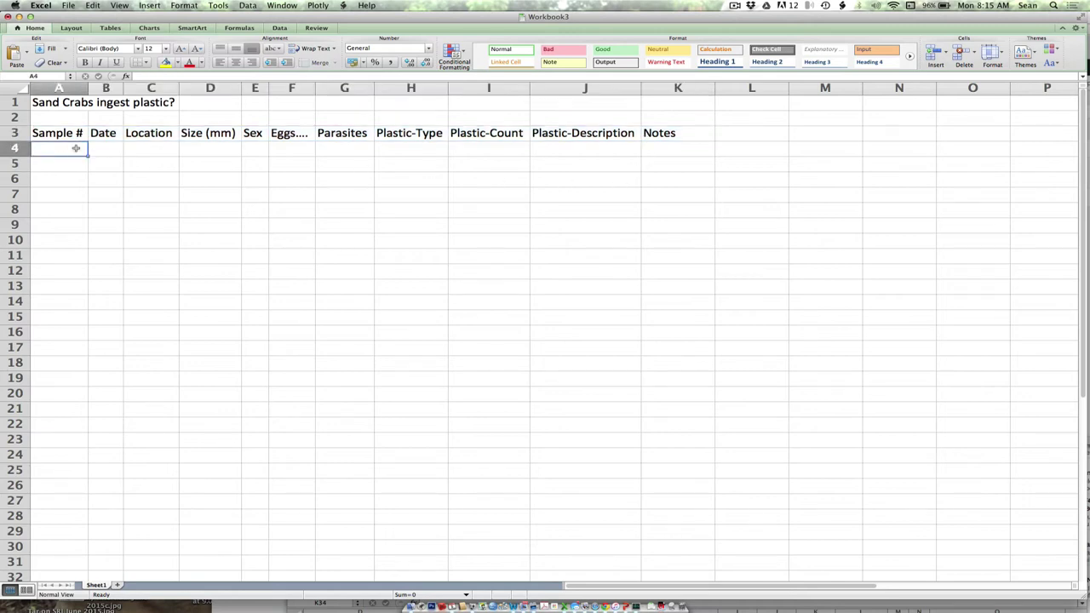
type("1 2 3 4 5 ")
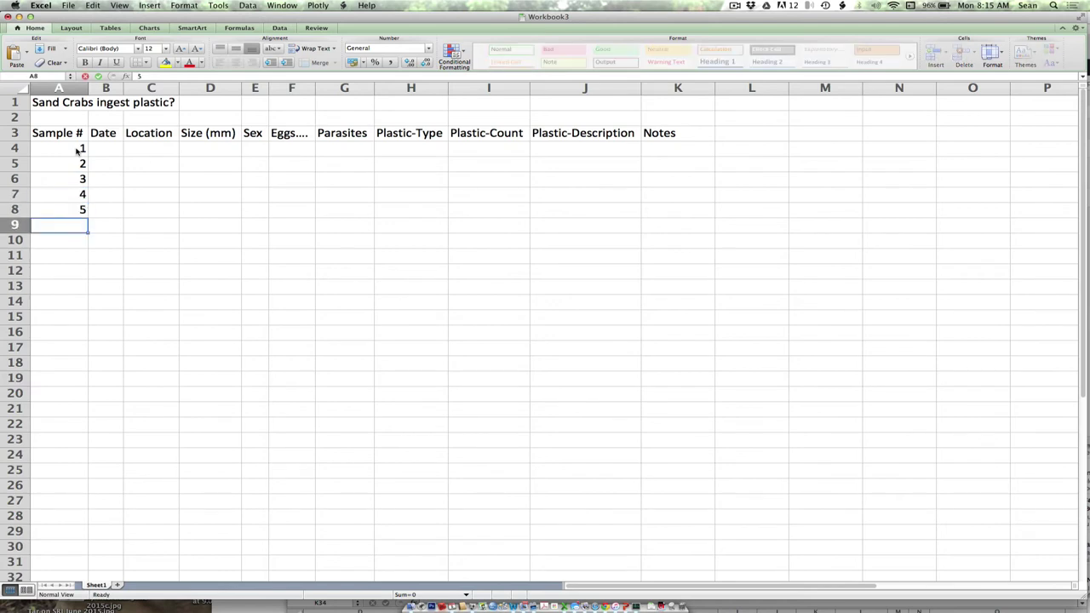
type("6 7 8 9 10")
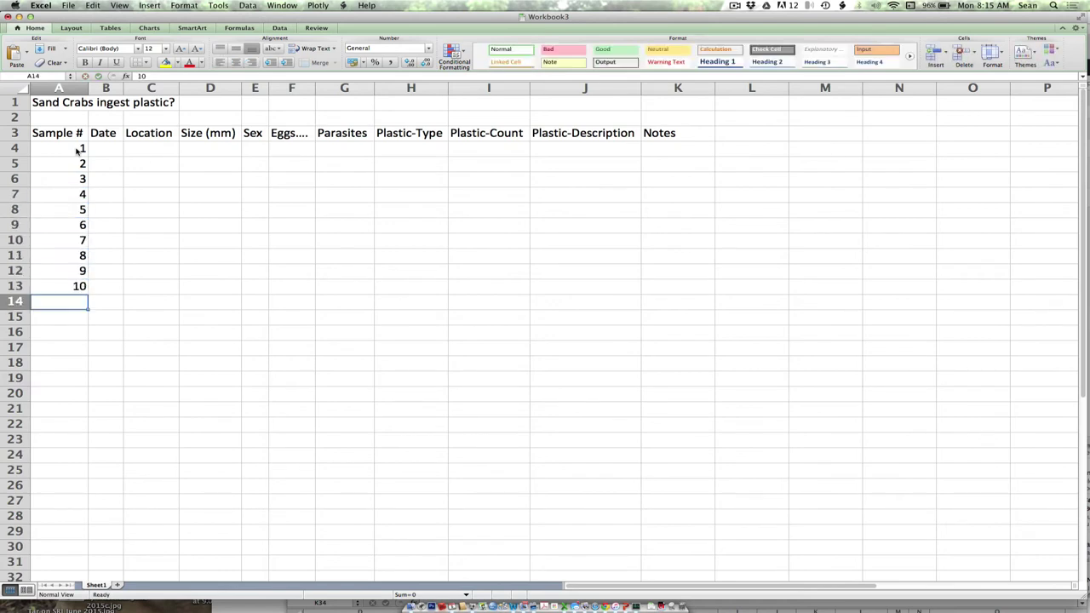
Enter the date 10/5/15 for sample 1 in cell B4
key("Up")
key("Up")
key("Up")
key("Up")
key("Up")
key("Up")
key("Up")
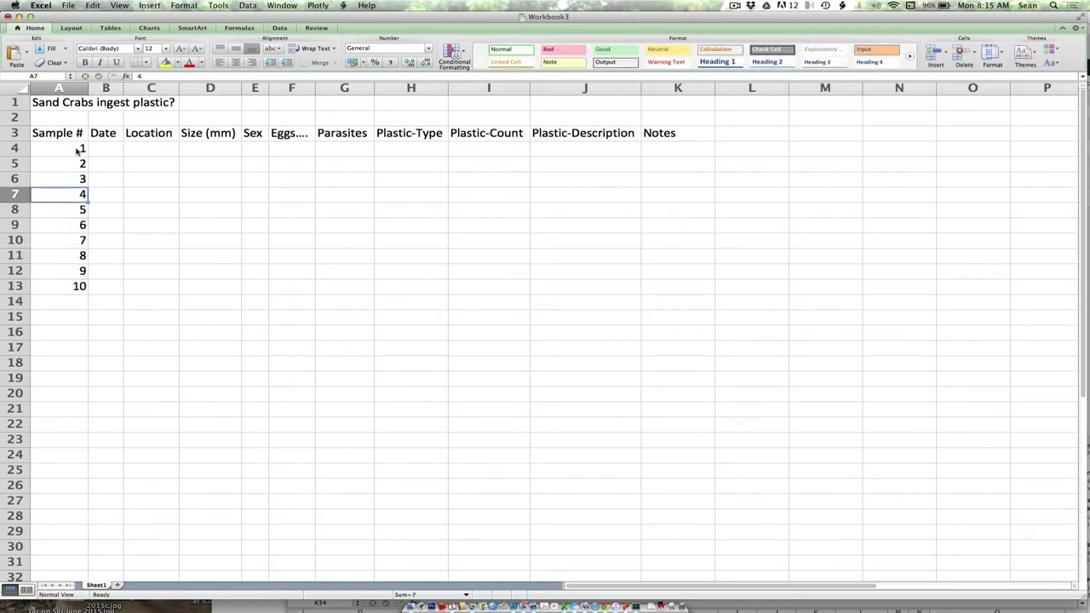
key("Up")
key("Up")
key("Up")
key("Right")
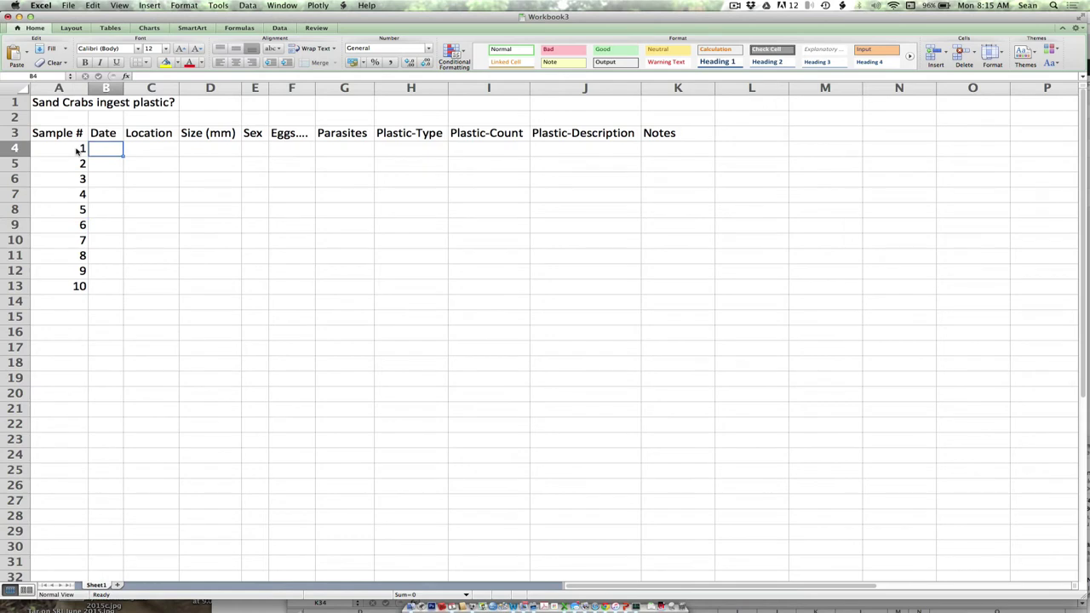
type("10/6/")
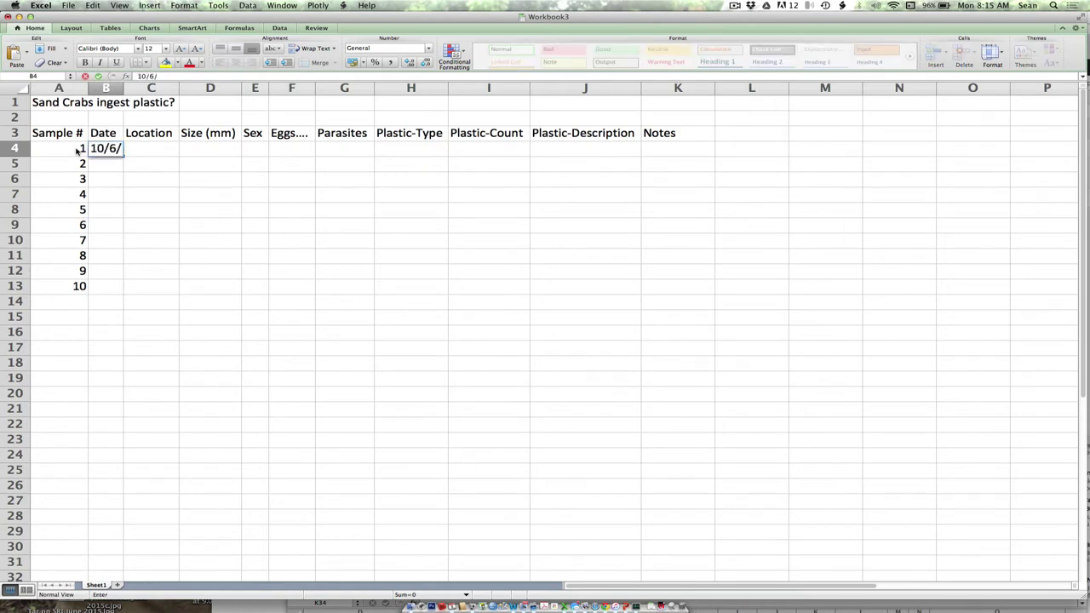
key("BackSpace")
key("BackSpace")
type("5/15")
key("Return")
Copy the date from B4 into cells B5 through B8 for samples 2 to 5
key("Up")
key("super+c")
key("Down")
key("super+v")
key("Down")
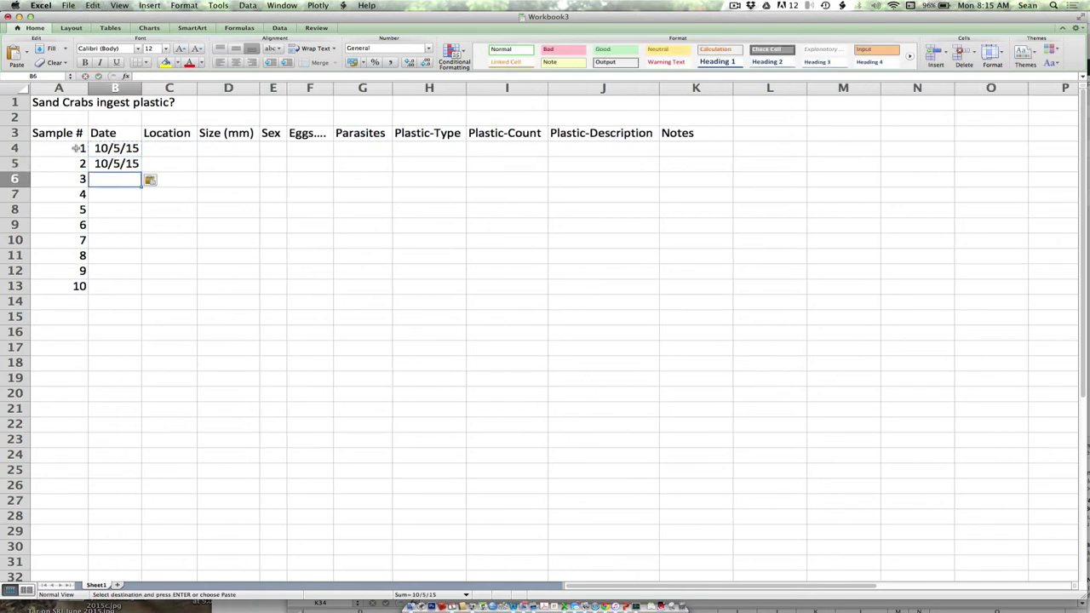
key("super+v")
key("Down")
key("super+v")
key("Down")
key("super+Down")
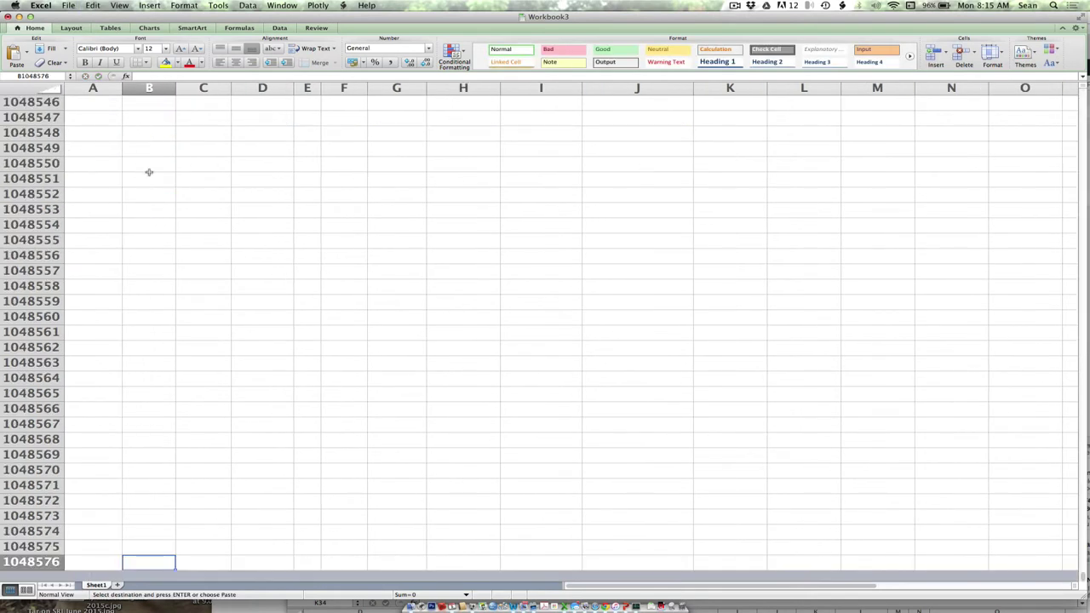
scroll(150, 173, "up", 3)
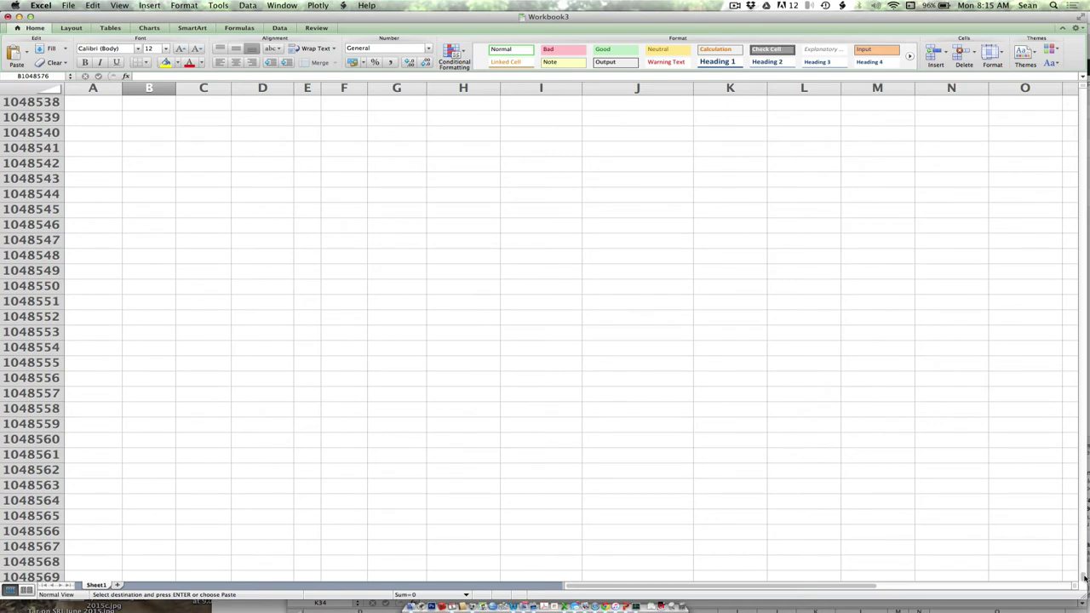
left_click_drag(1080, 575, 1081, 85)
left_click(119, 238)
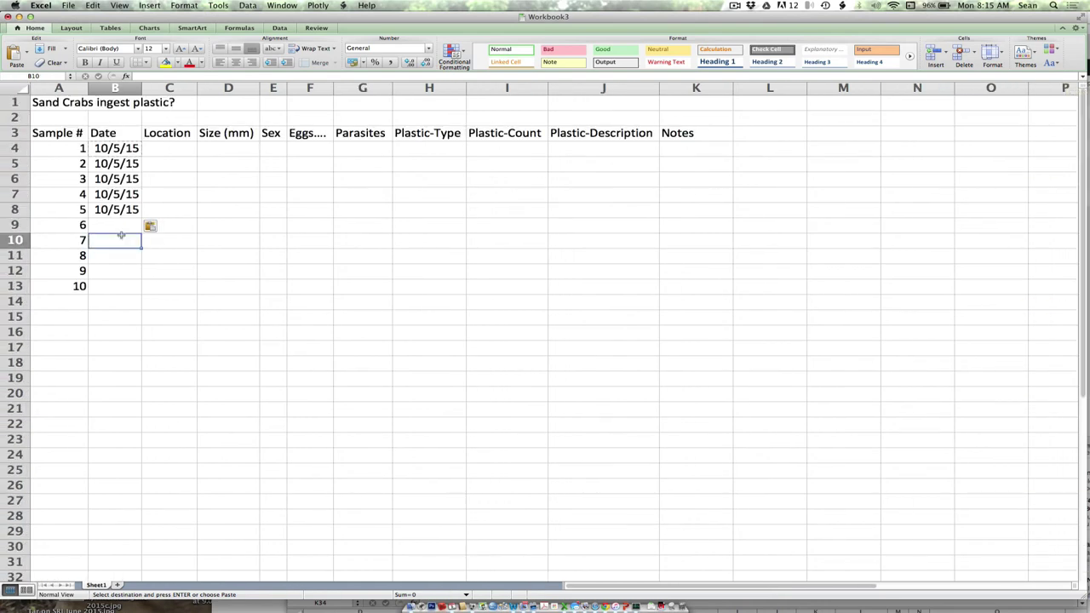
Paste the copied date into cell B9 for sample 6 and change it to 10/6/15
left_click(119, 228)
key("super+v")
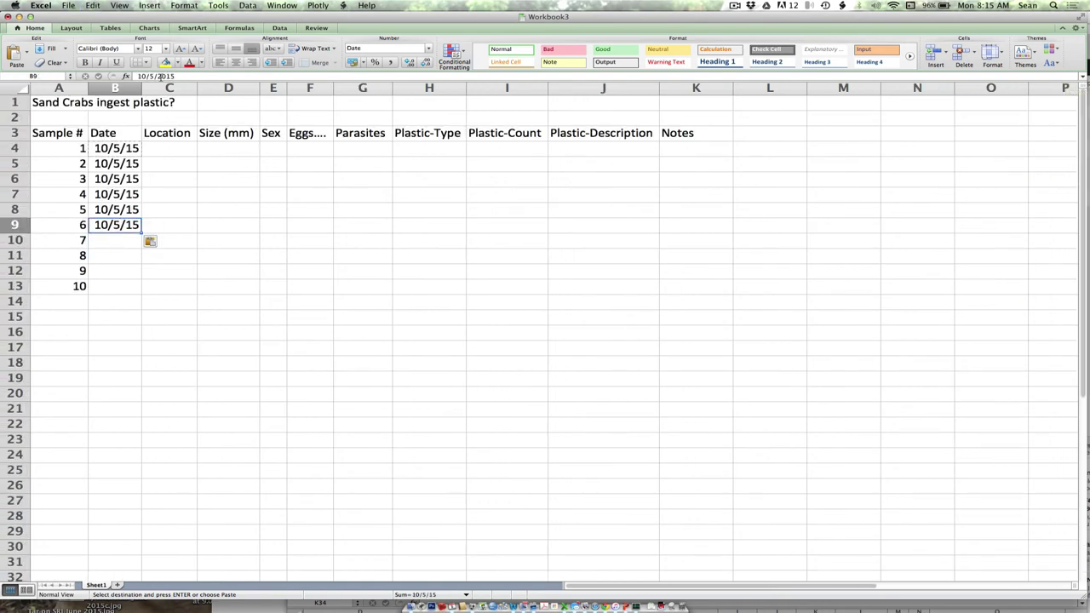
left_click(151, 76)
key("BackSpace")
type("6")
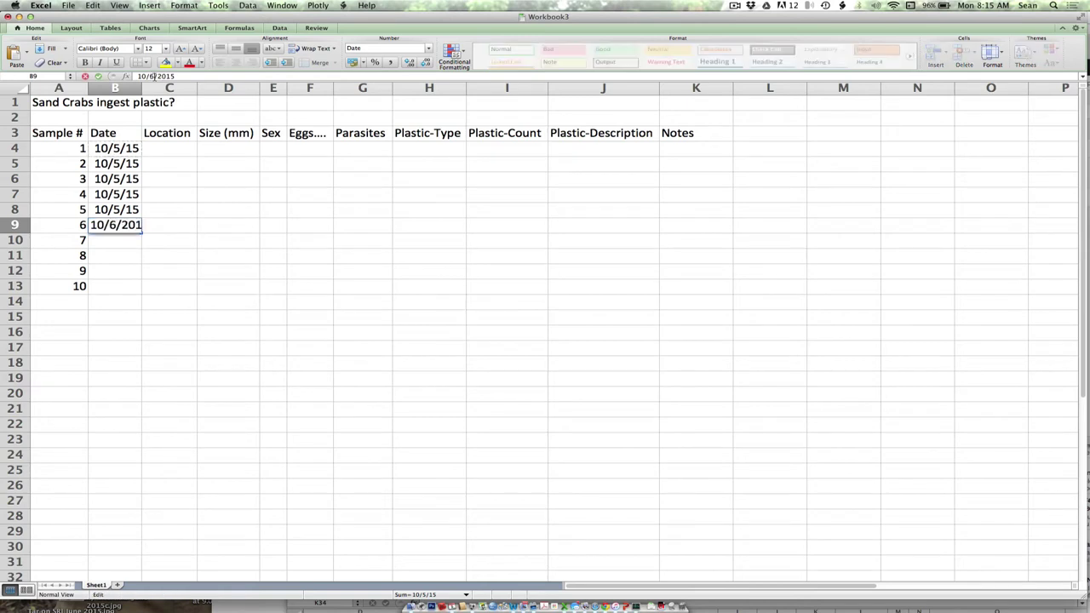
key("Return")
Copy the date 10/6/15 into cells B10 through B13 for samples 7 to 10
key("Up")
key("Down")
key("super+v")
key("Down")
key("super+v")
key("Down")
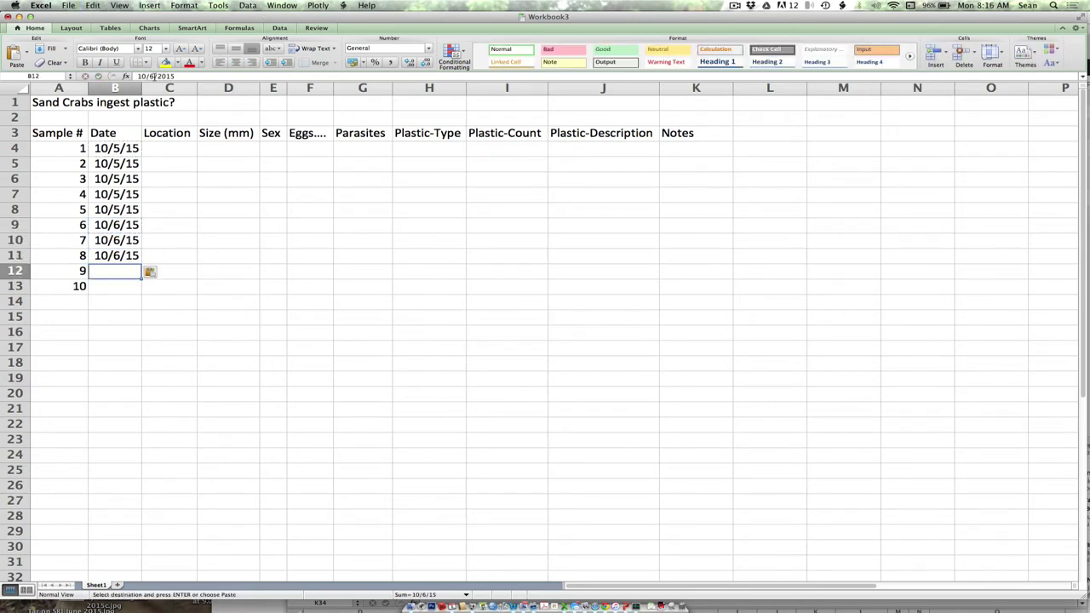
key("super+v")
key("Down")
key("super+v")
key("Up")
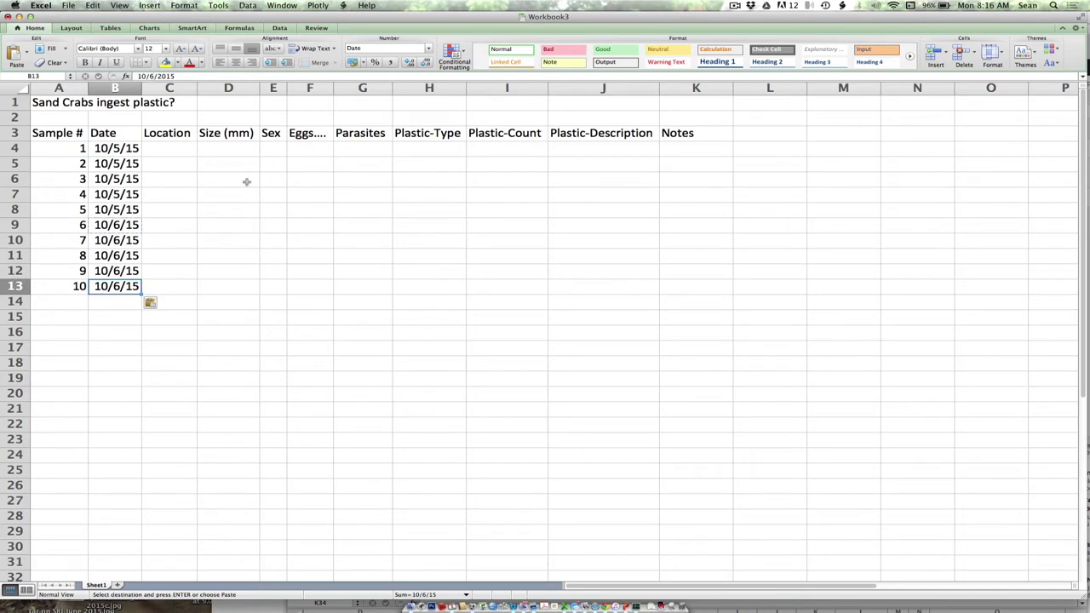
Fill in the Location column for samples 1 to 4 with a, a, b, b
left_click(183, 154)
type("a")
key("Return")
type("a")
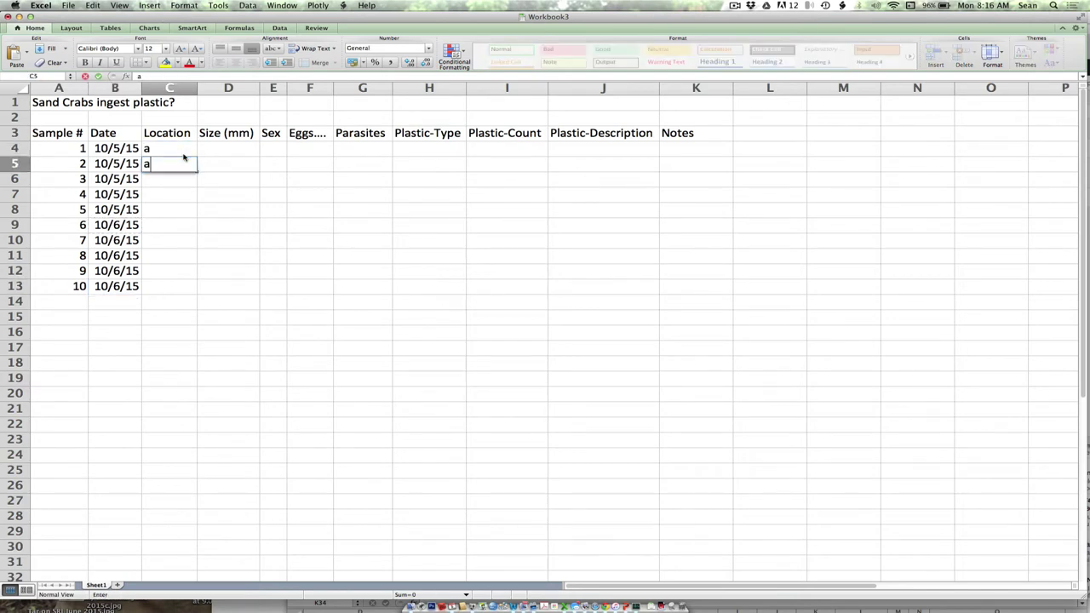
key("Return")
type("b")
key("Return")
type("b")
key("Return")
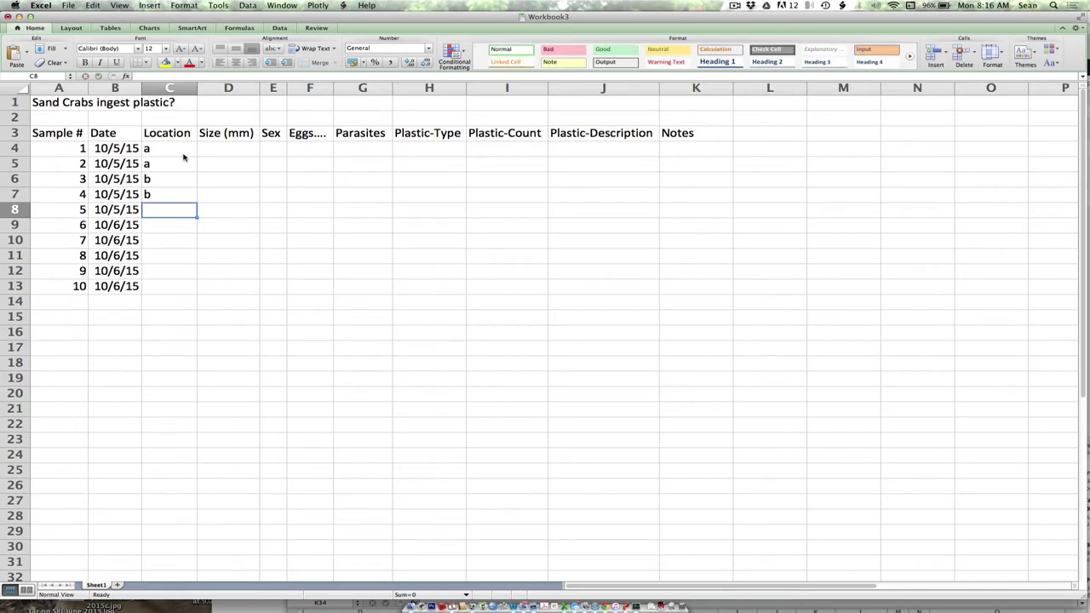
Fill in the Location column for samples 5 to 10 with c, c, d, d, e, e
type("c")
key("Return")
type("c")
key("Return")
type("d")
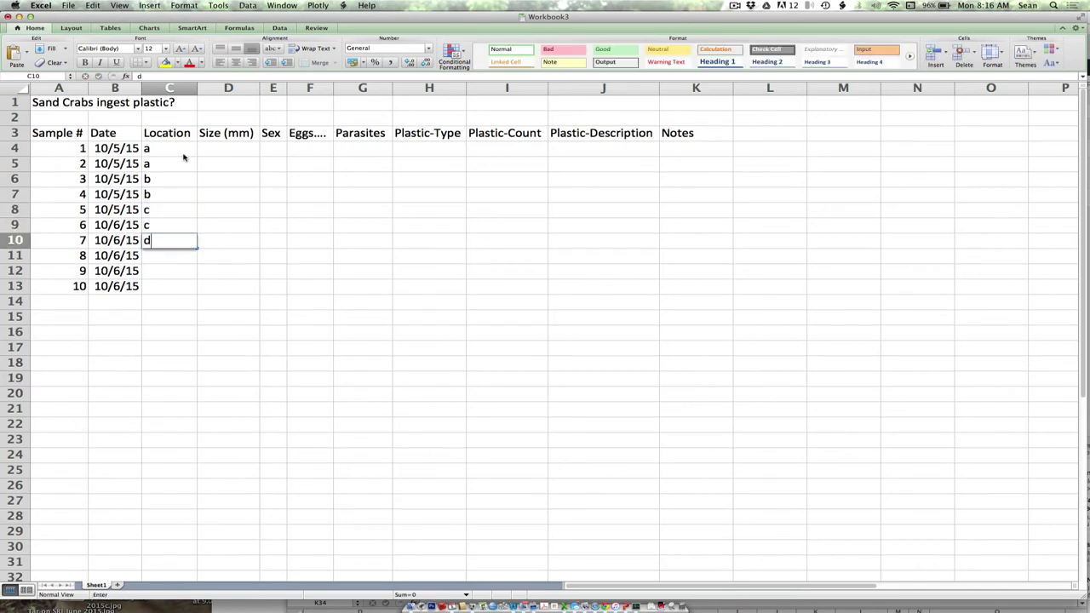
key("Return")
type("d")
key("Return")
type("e")
key("Return")
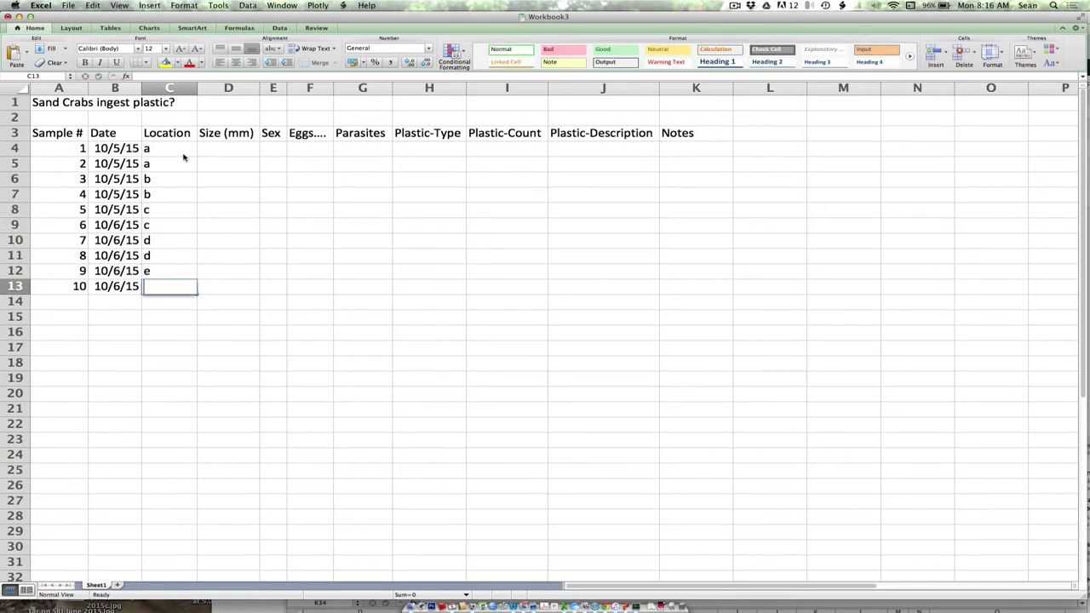
type("e")
key("Return")
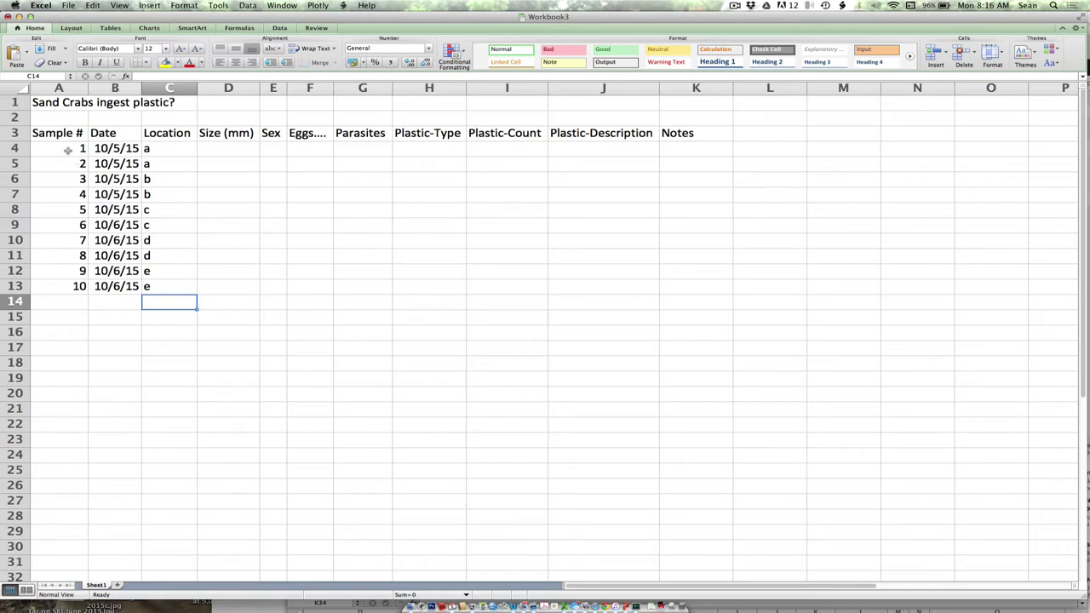
left_click_drag(168, 149, 665, 295)
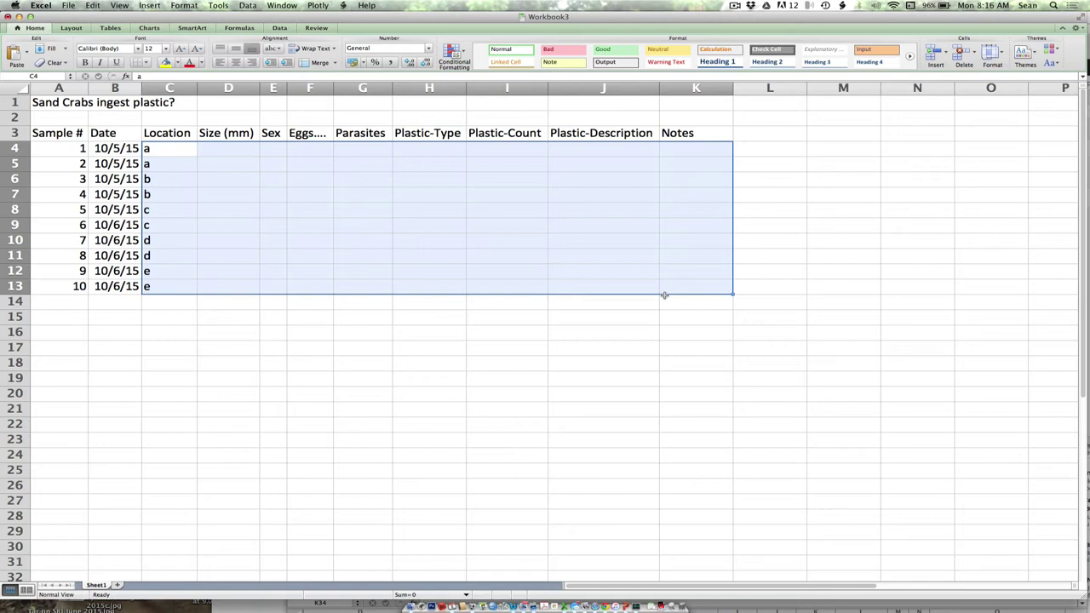
left_click(177, 147)
left_click_drag(176, 146, 688, 286)
left_click(173, 87)
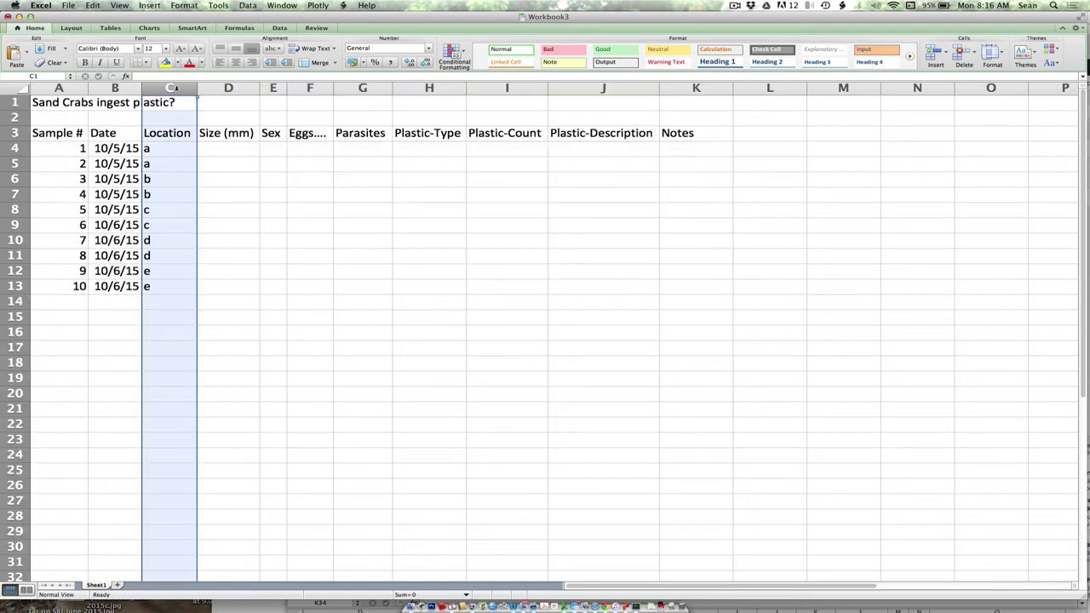
left_click(246, 150)
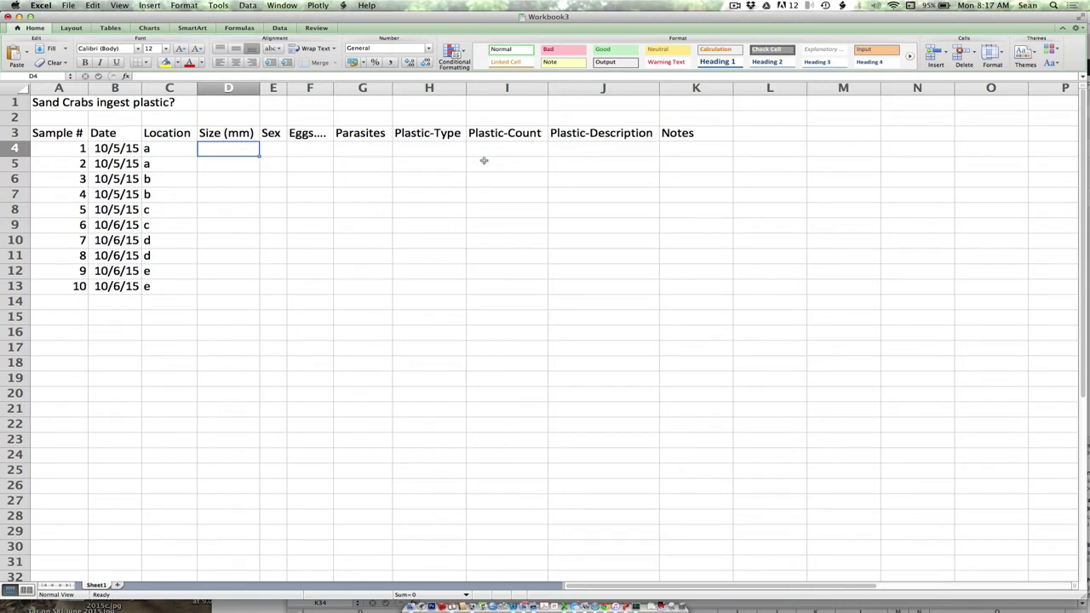
Enter fiber as the Plastic-Type for sample 1 and copy it to samples 2, 3 and 6
left_click(449, 148)
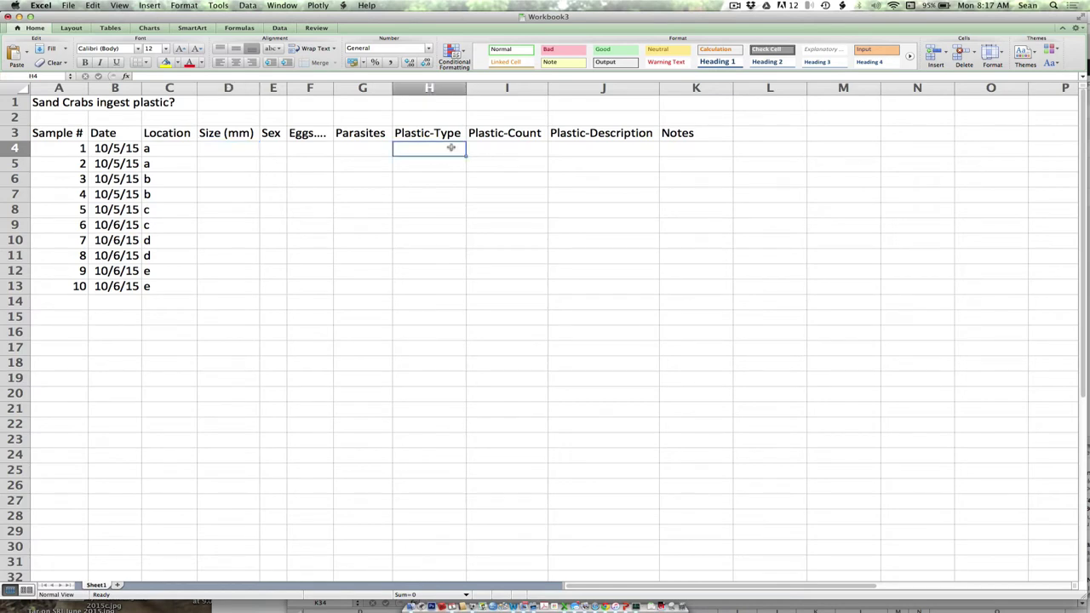
type("fiber")
key("Return")
left_click(450, 147)
key("super+c")
key("Down")
key("super+v")
key("Down")
key("super+v")
key("Down")
key("Down")
key("Down")
key("super+v")
Paste the copied fiber entry into the Plastic-Type cells of samples 8, 9 and 10
key("Down")
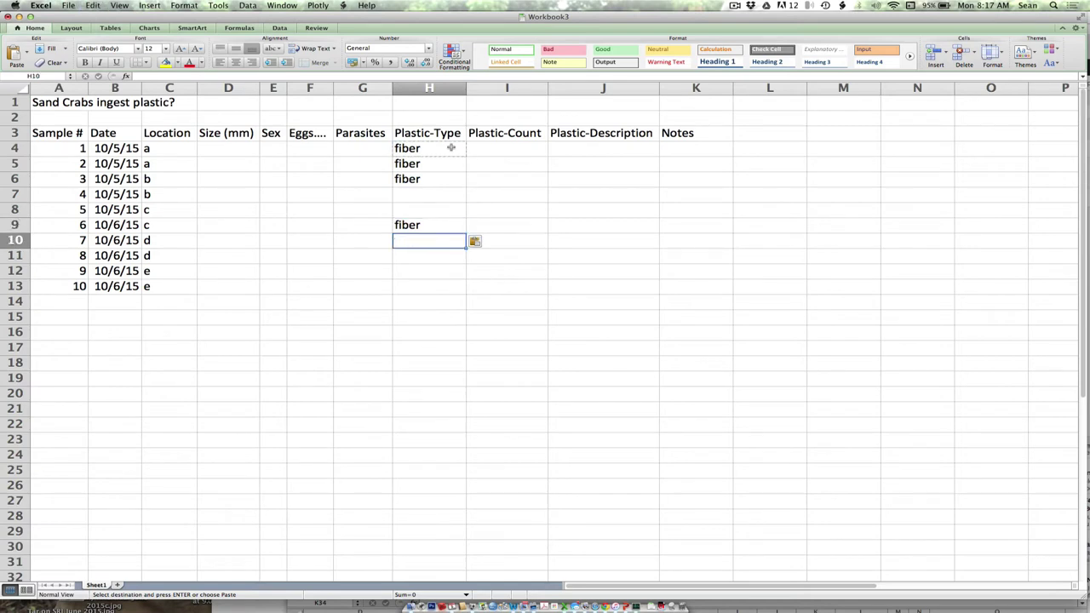
key("Down")
key("super+v")
key("Down")
key("super+v")
key("Down")
key("super+v")
Enter pellets as the Plastic-Type for sample 7 and copy it to samples 5 and 4
key("Up")
key("Up")
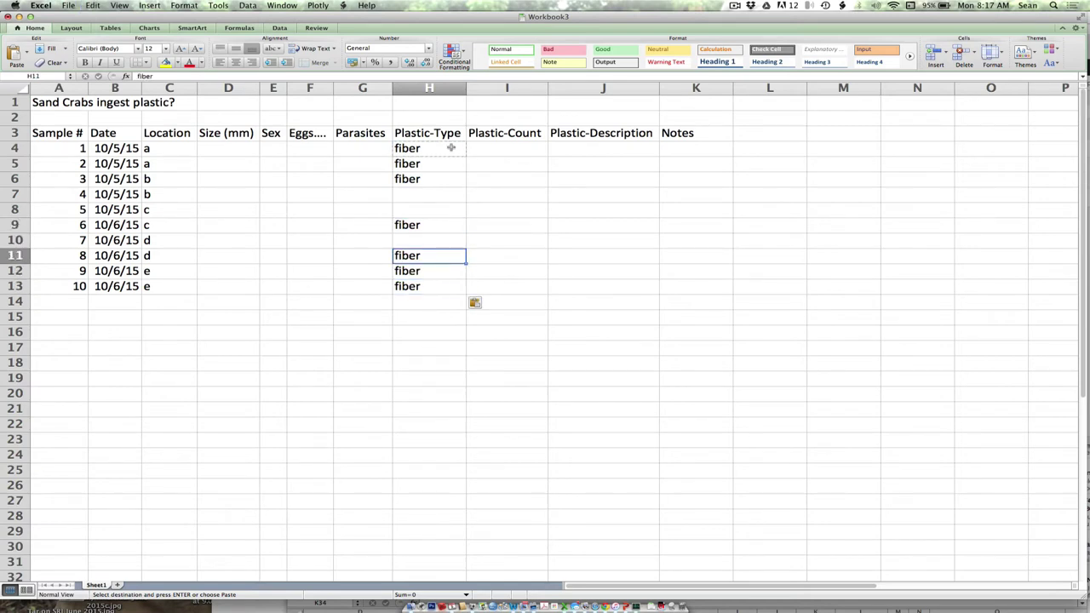
key("Up")
type("pellets")
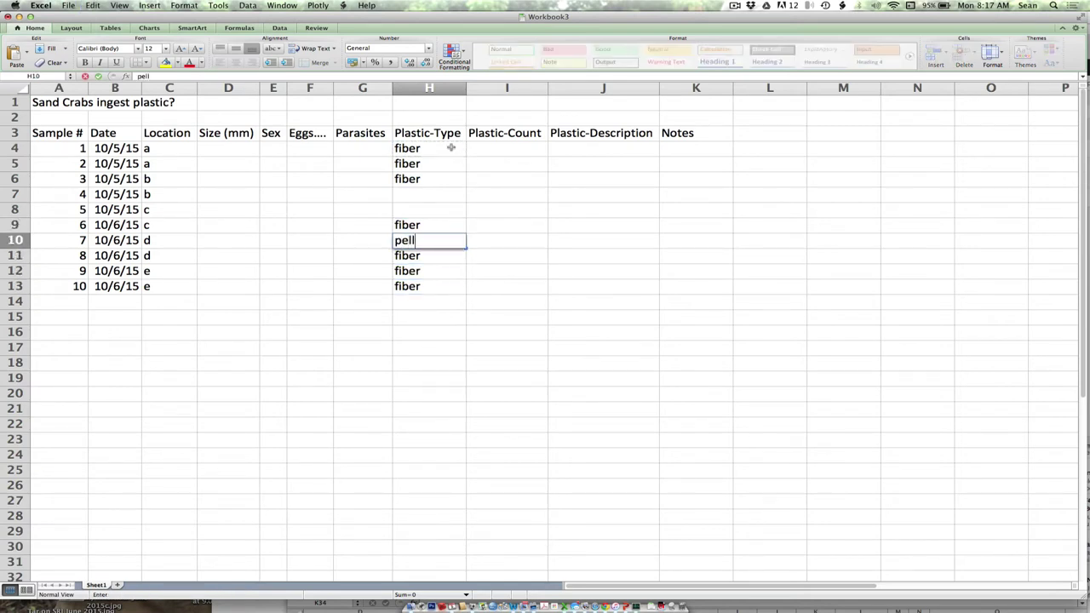
key("Return")
key("Up")
key("super+c")
key("Up")
key("Up")
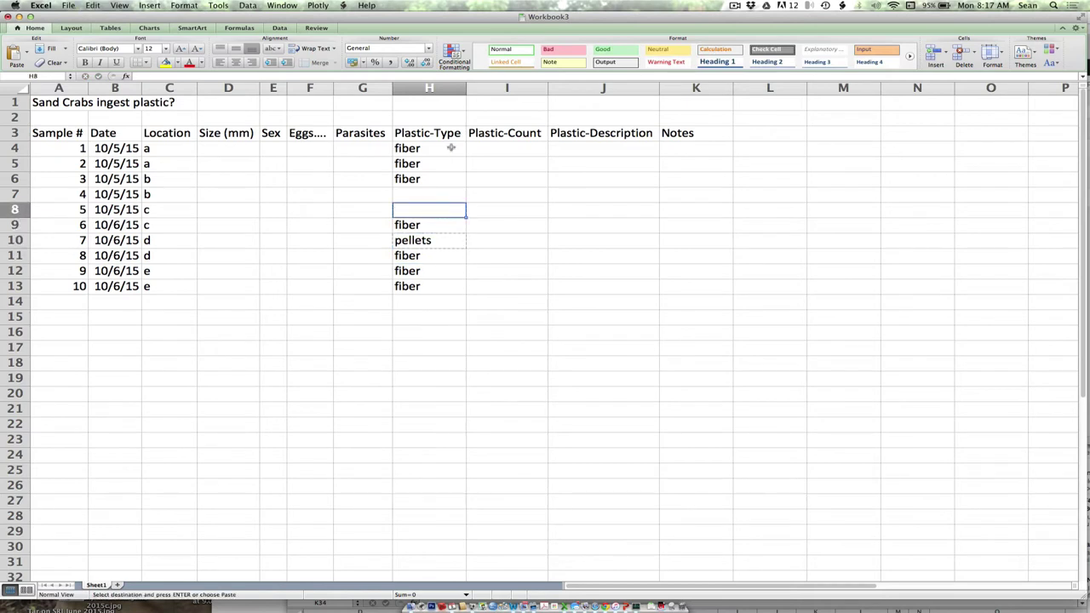
key("super+v")
key("Up")
key("super+v")
Enter Plastic-Count values 1000, 200, 20 and 400 for samples 1 to 4
key("Right")
key("Up")
key("Up")
key("Up")
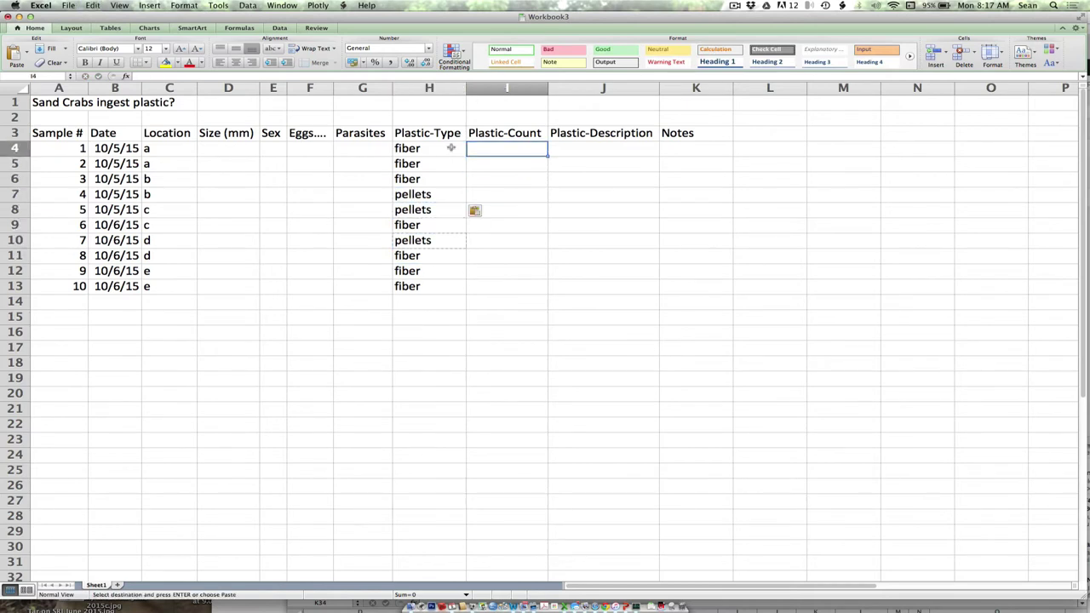
type("1000")
key("Return")
type("200")
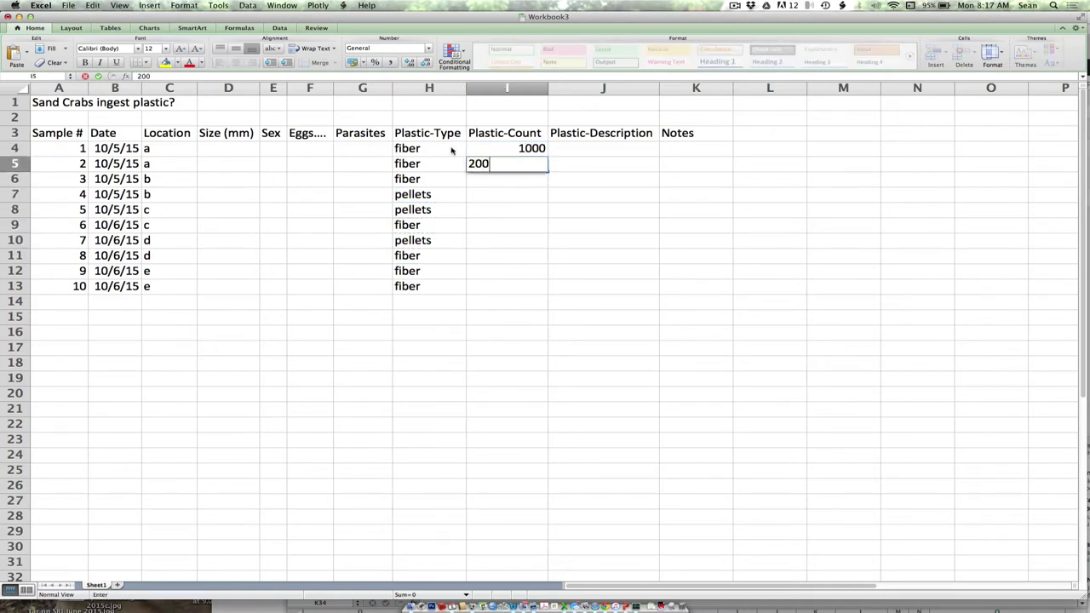
key("Return")
type("20")
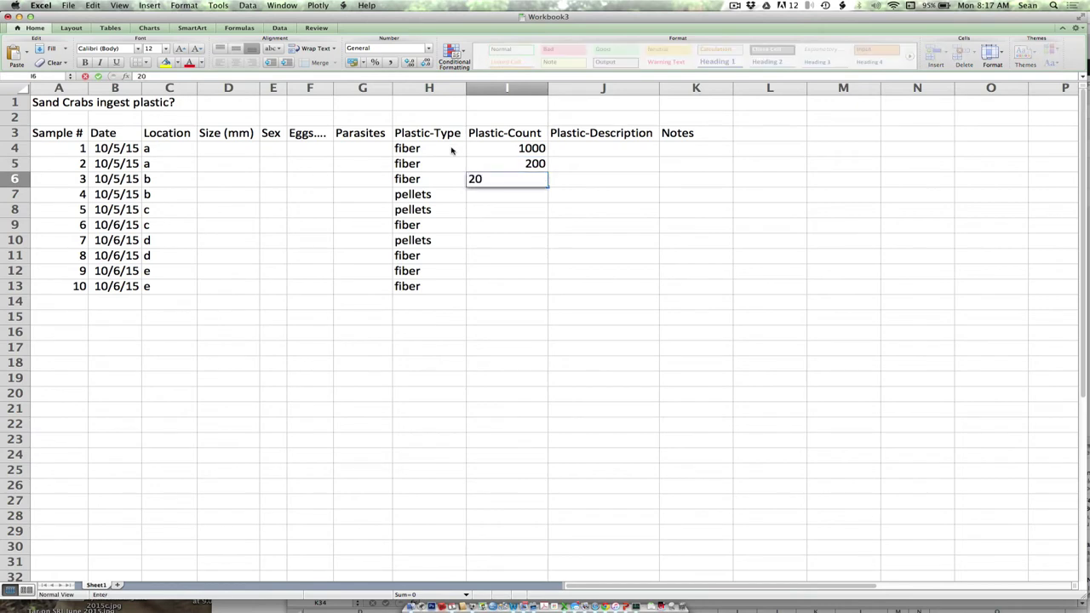
key("Return")
type("400")
key("Return")
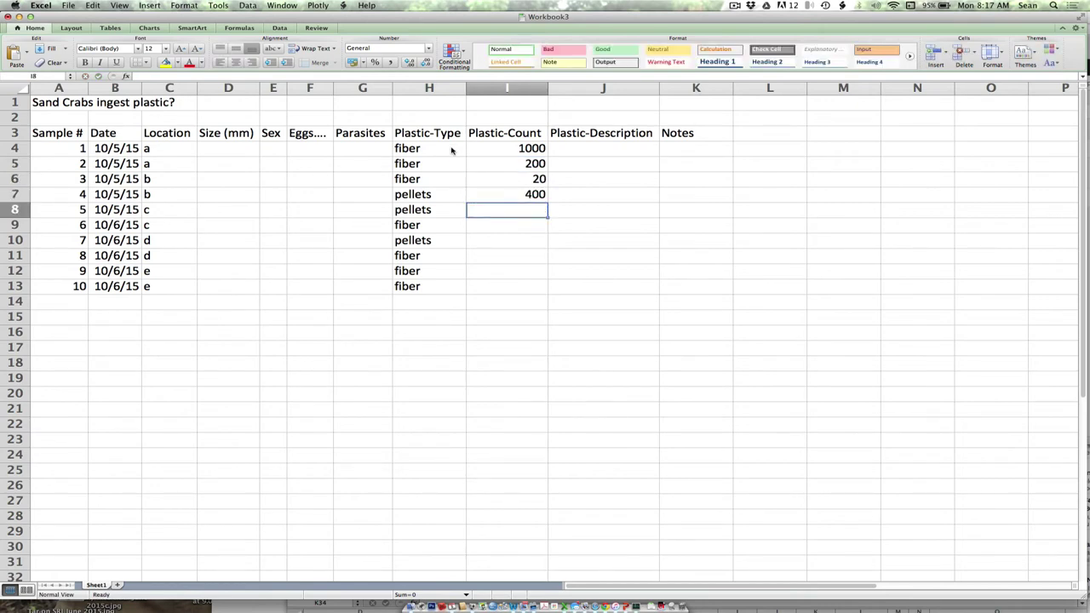
Enter a Plastic-Count of 6 for sample 5 and change the count of sample 4 to 4
type("6")
key("Return")
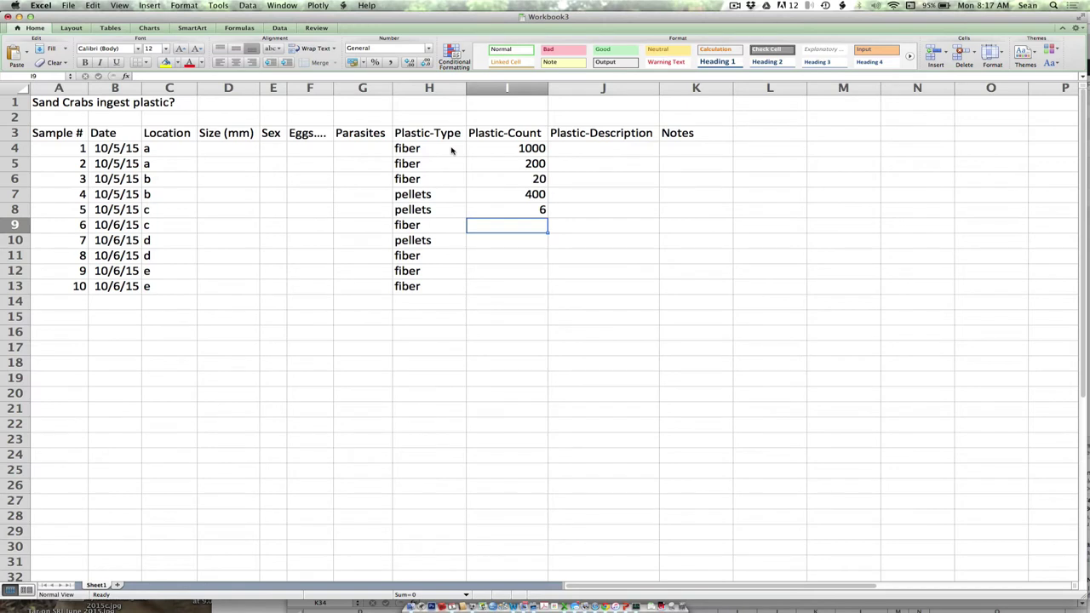
key("Up")
key("Up")
type("4")
key("Up")
Change the Plastic-Count of sample 3 to 2, sample 2 to 12 and sample 1 to 15
key("Up")
key("Down")
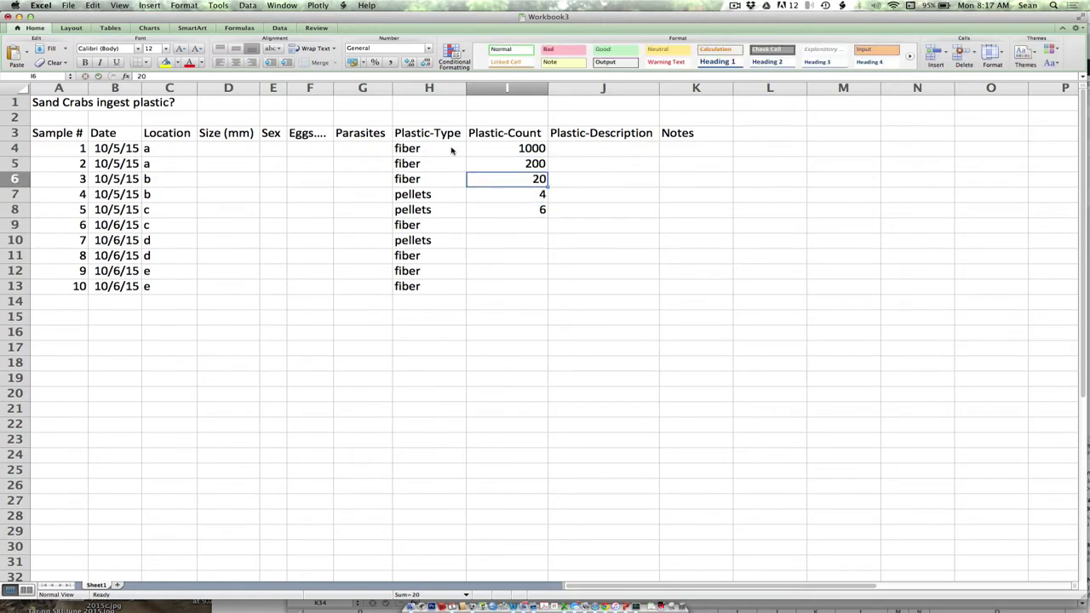
type("2")
key("Up")
type("12")
key("Return")
key("Up")
key("Up")
type("15")
key("Return")
Enter Plastic-Count values 1 for sample 6 and 3 for sample 7
key("Down")
key("Down")
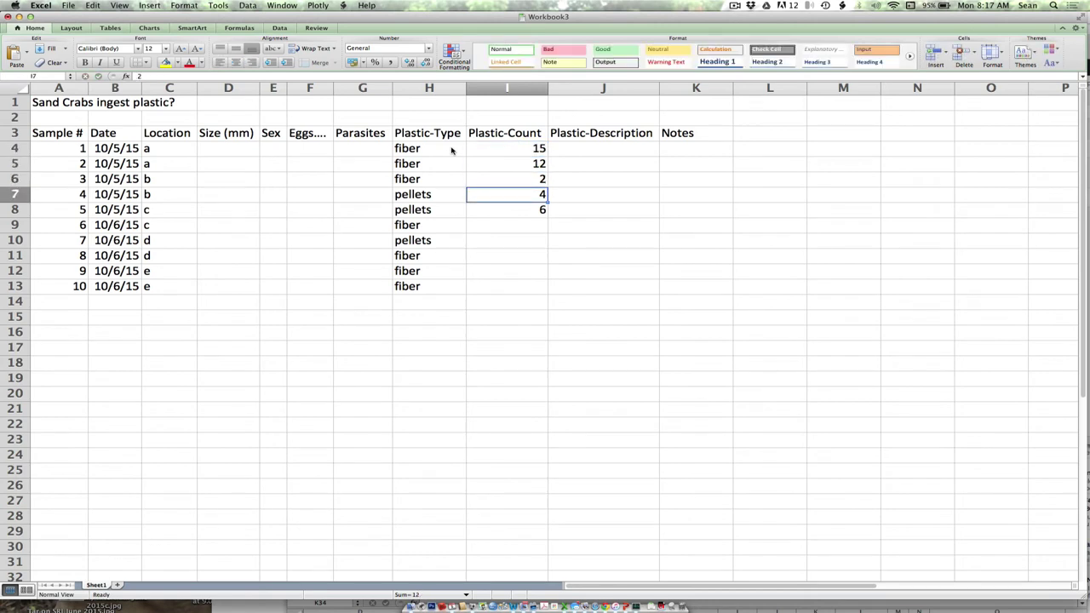
key("Down")
key("Down")
type("1")
key("Return")
type("3")
key("Return")
Fill in the Plastic-Count of samples 8 to 10 with 7, 6 and 3
key("Down")
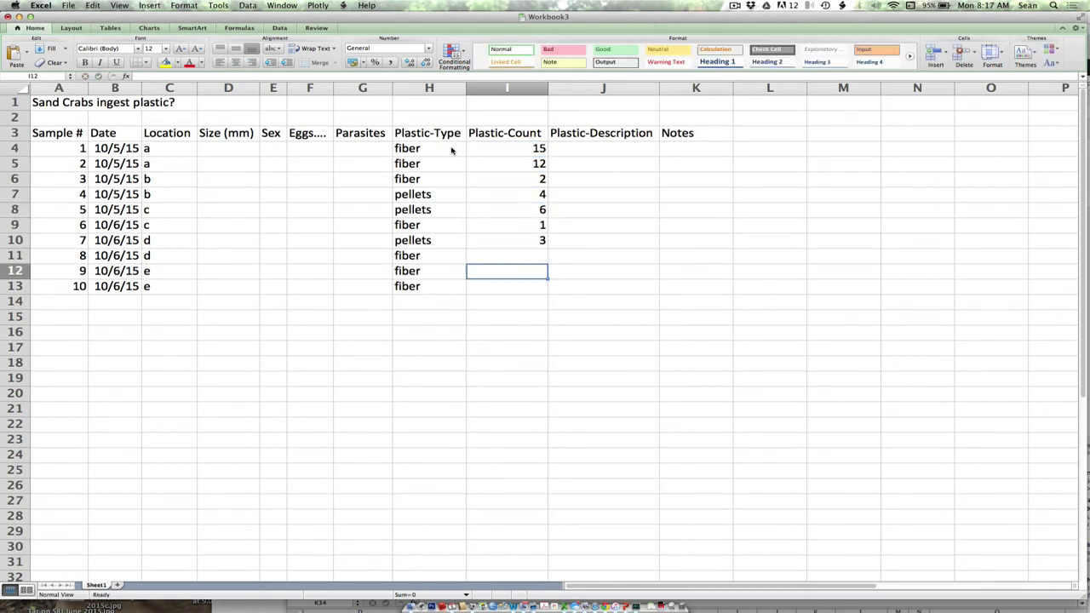
type("6")
key("Up")
type("7")
key("Return")
key("Down")
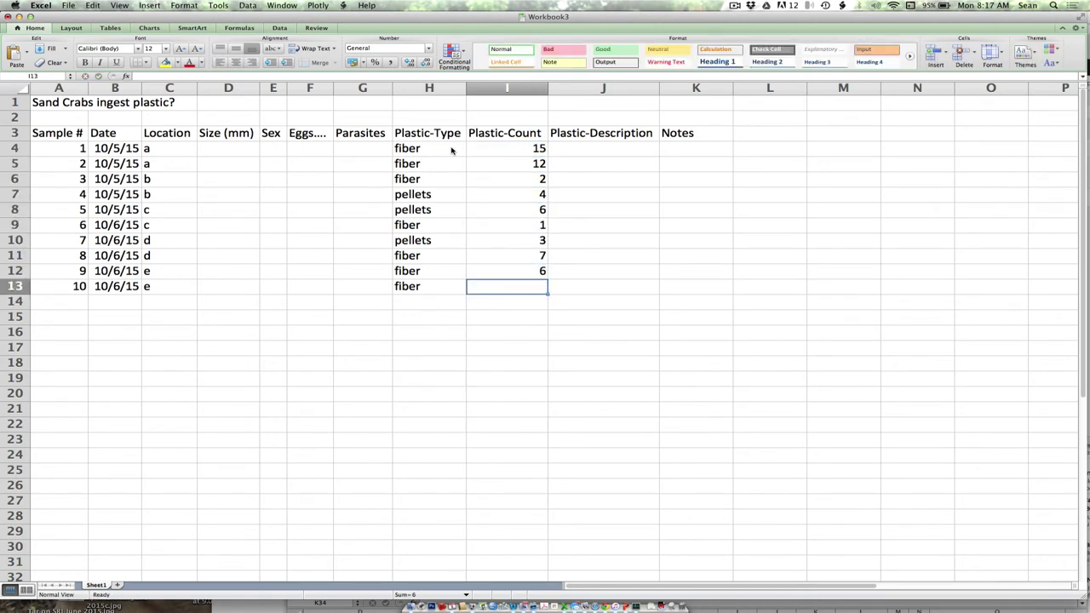
type("3")
key("Return")
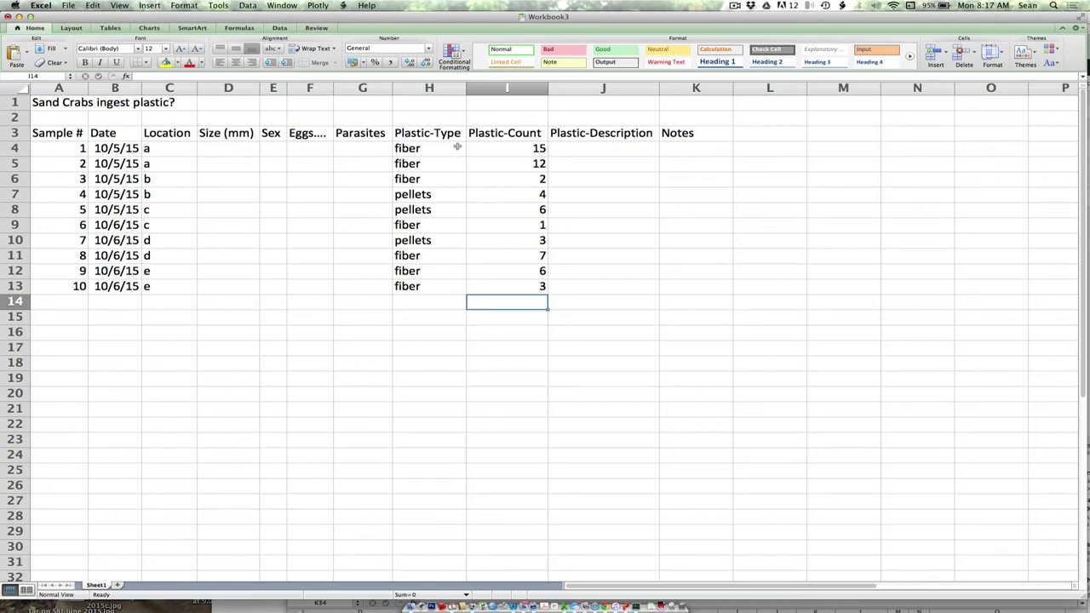
left_click_drag(475, 155, 478, 286)
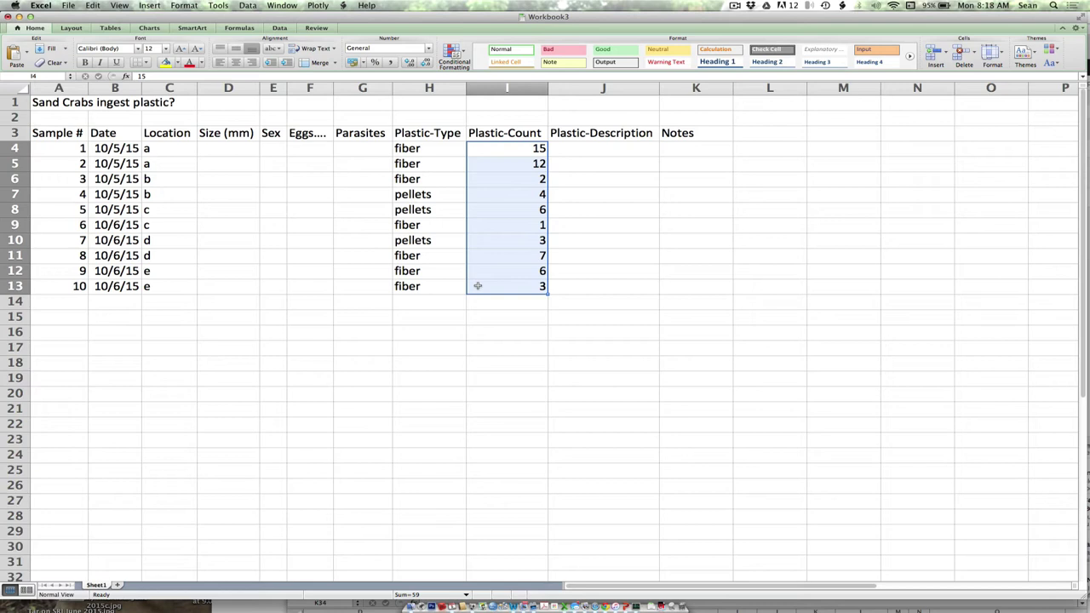
Enter the title "Oak Tree Groves Growing?" in cell A16 for a second data table
left_click(79, 331)
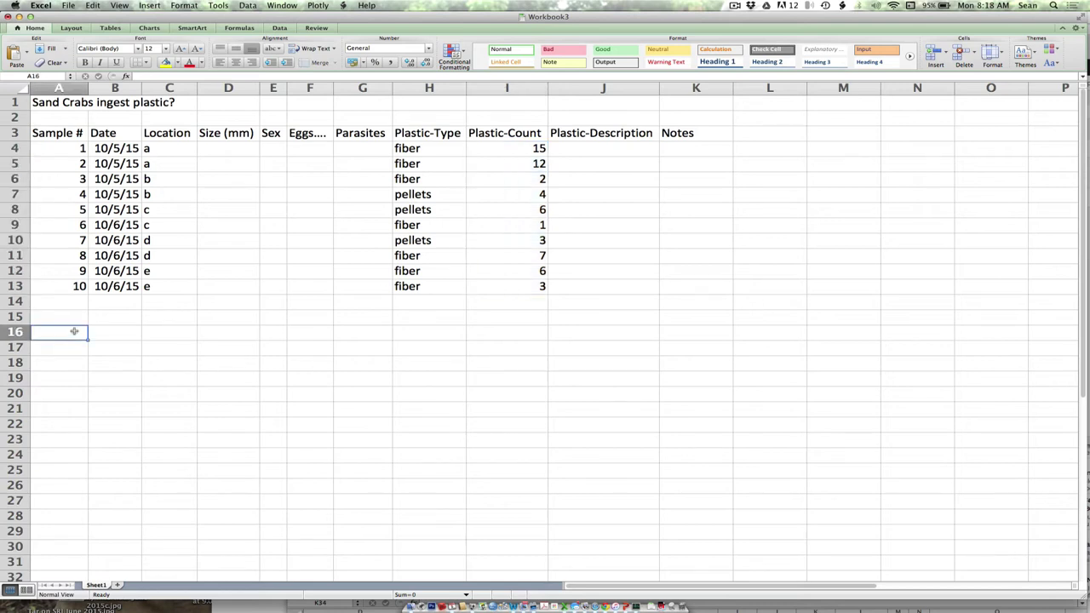
type("Oak Tree")
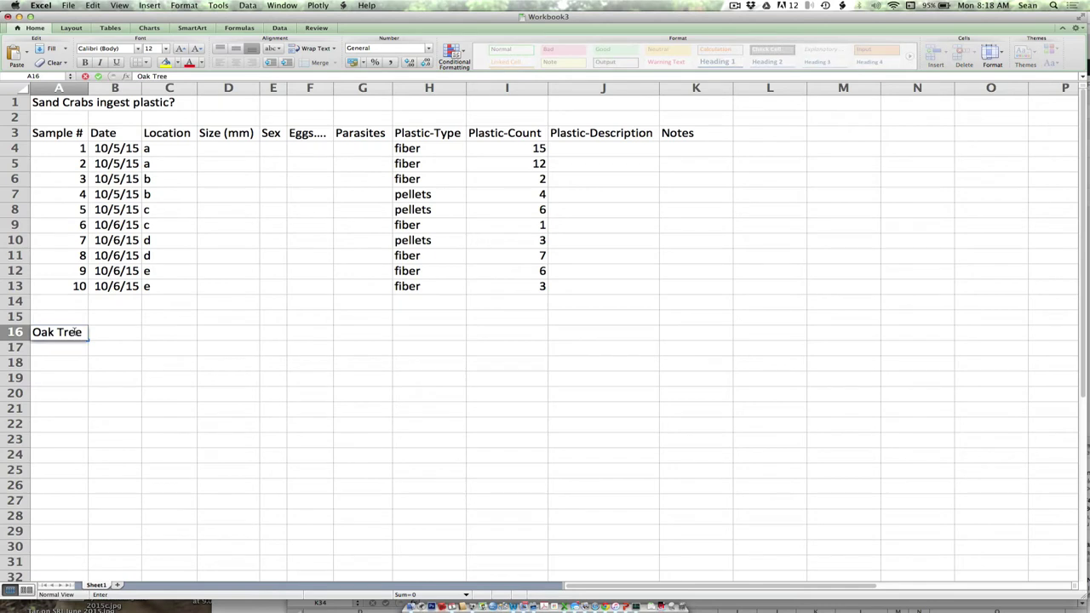
type(" Groves Gro")
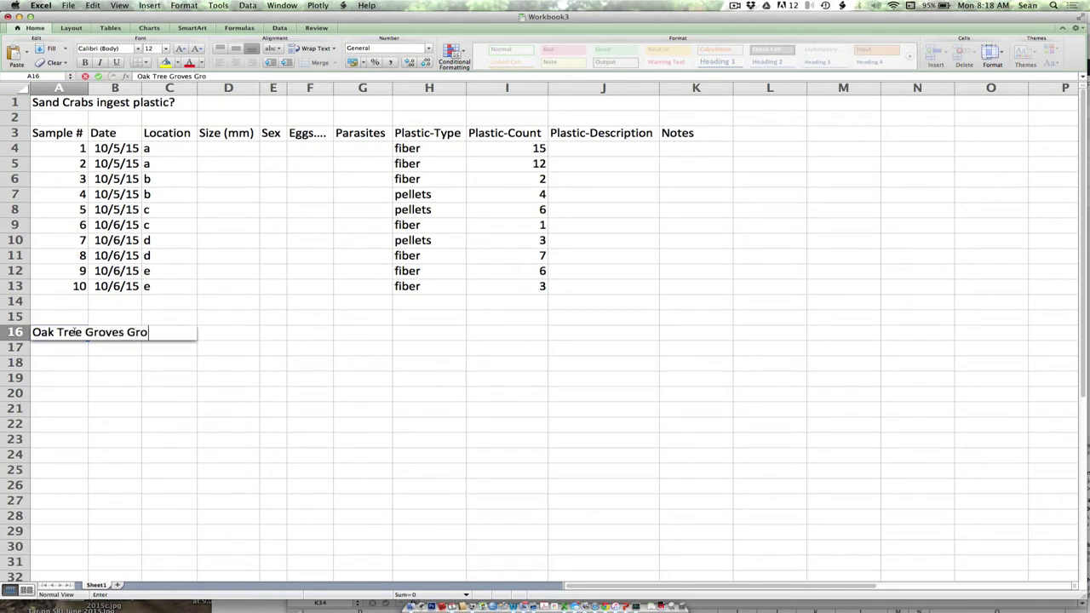
type("wing?")
key("Return")
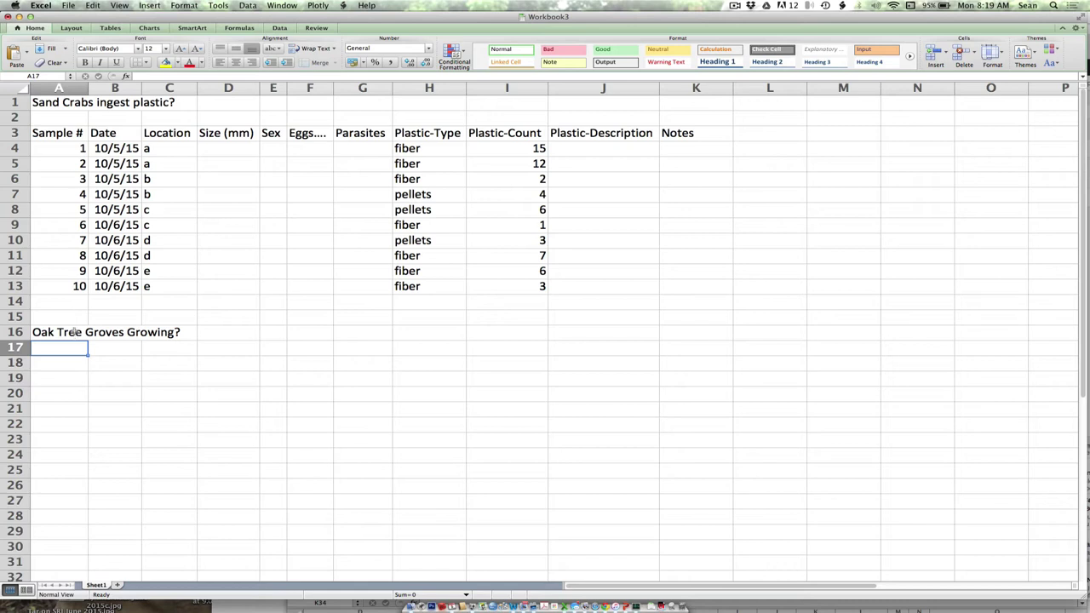
Add the heading "Grove #" in cell A17 below the oak tree title
type("Grove")
key("Return")
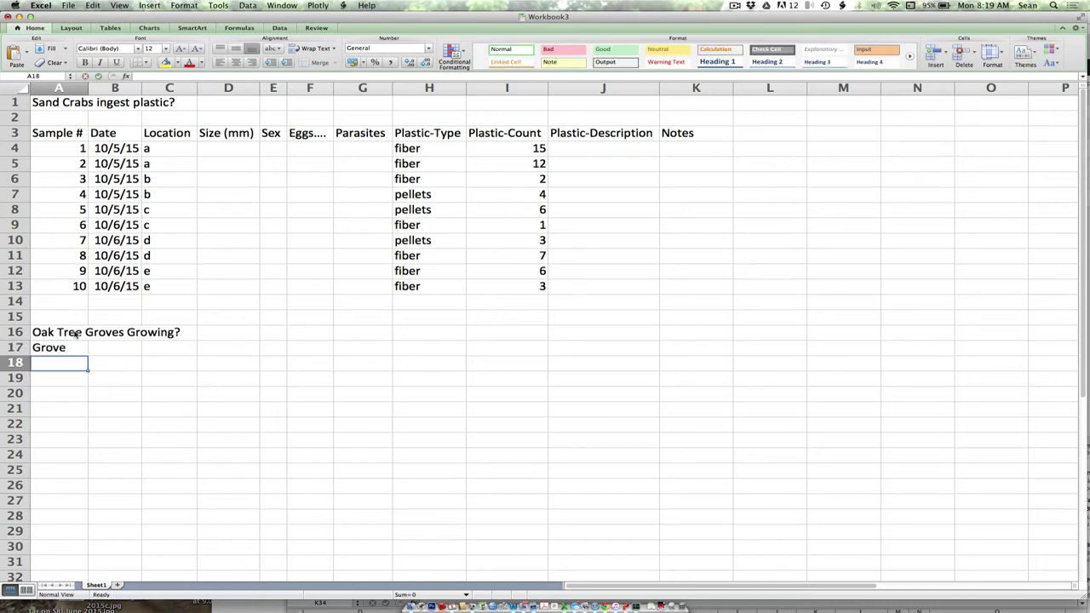
key("Up")
left_click(184, 75)
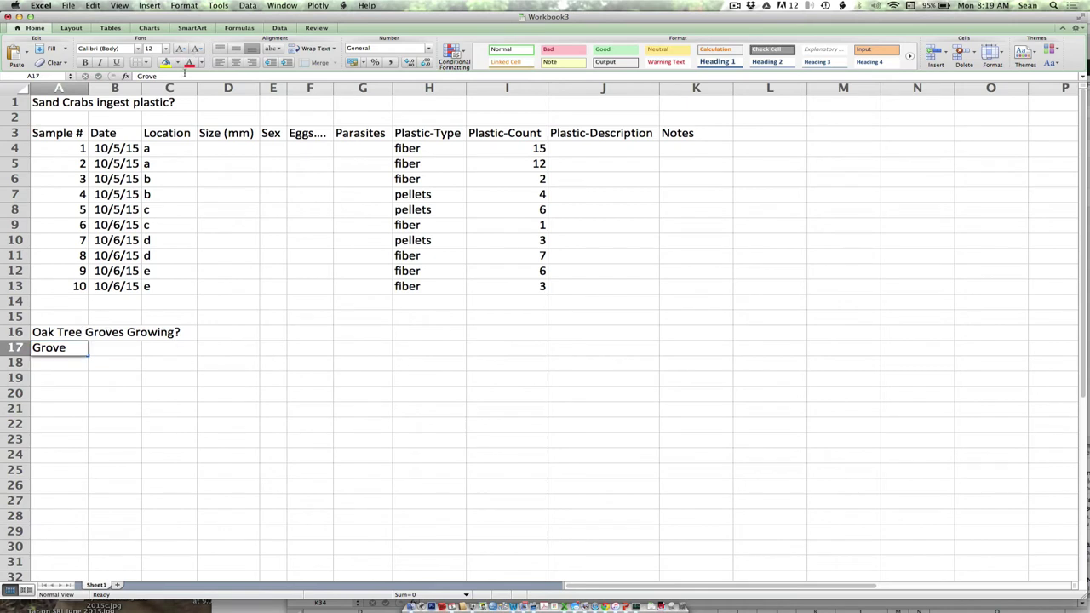
type("#")
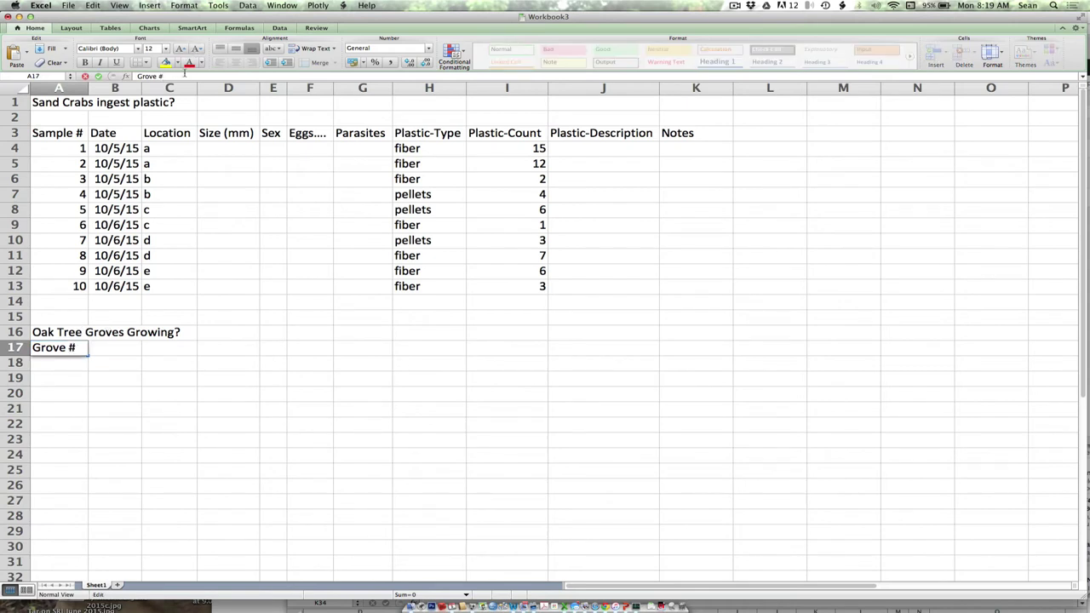
key("Return")
Enter the heading Edge in cell B17 beside the Grove # heading
key("Up")
key("Right")
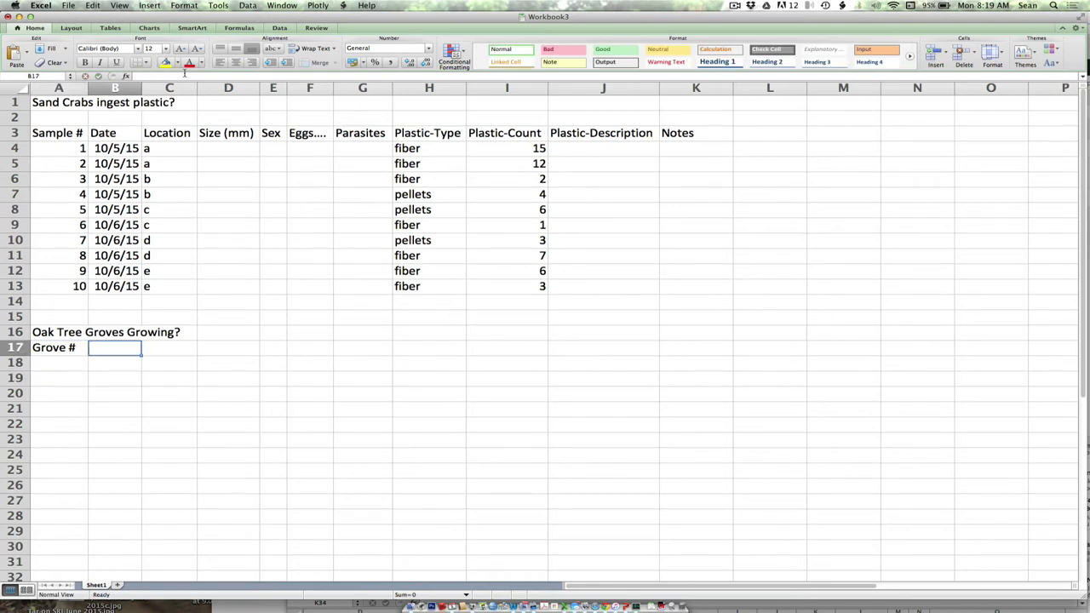
type("Edge")
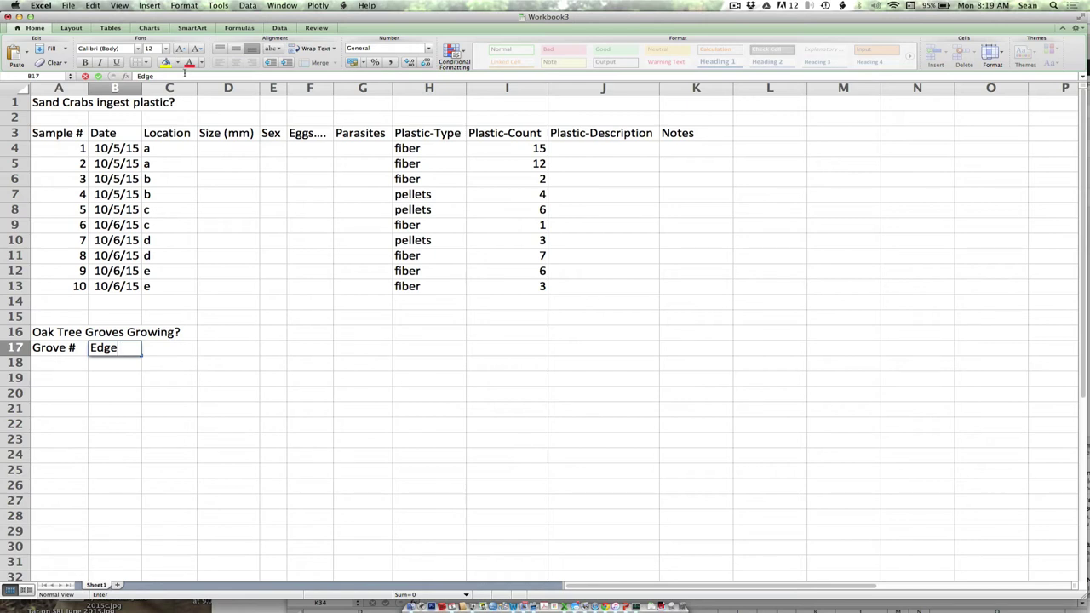
key("Return")
key("Up")
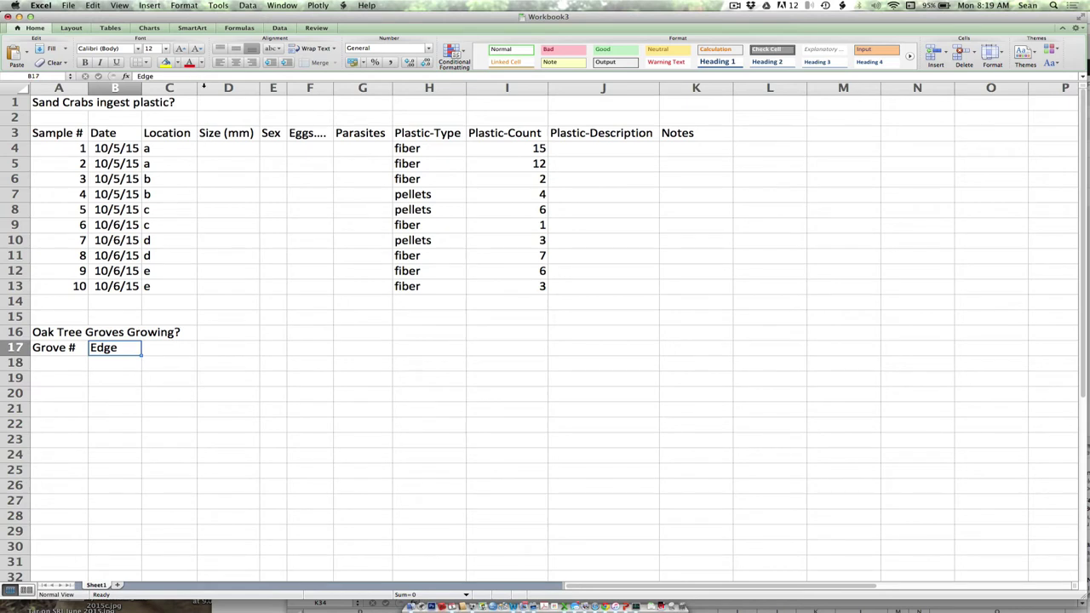
Replace the heading in cell B17 with DBH and move it to cell C17
left_click(135, 76)
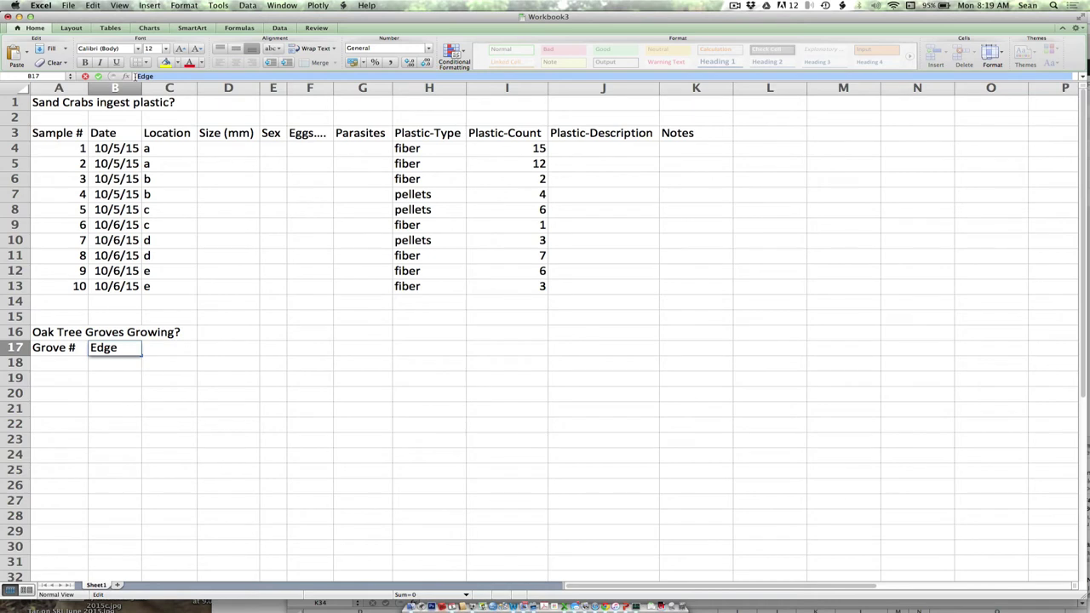
type("DBH")
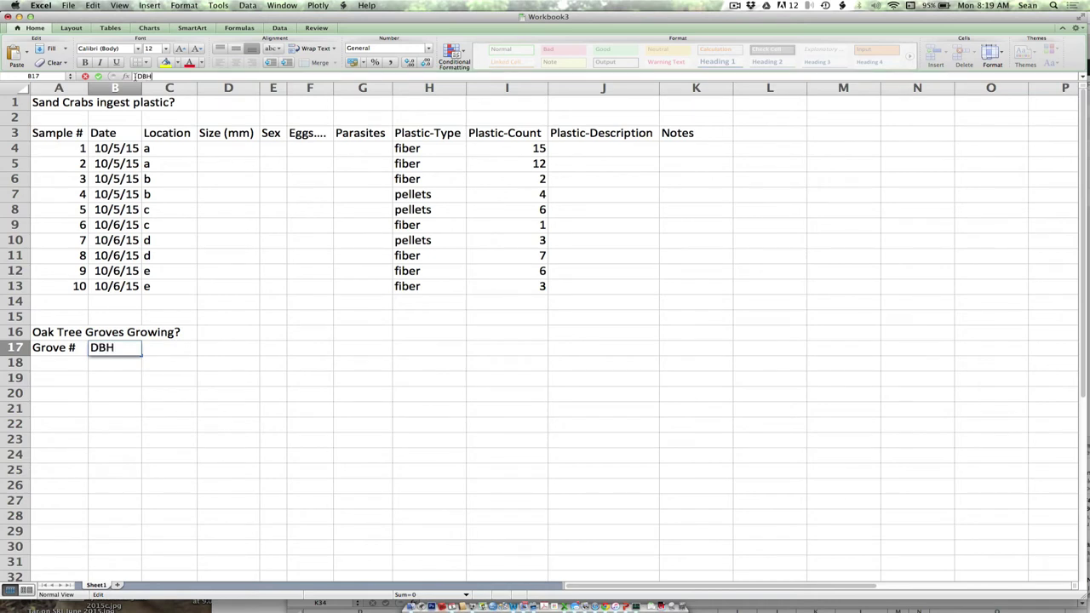
key("Return")
key("Up")
key("super+x")
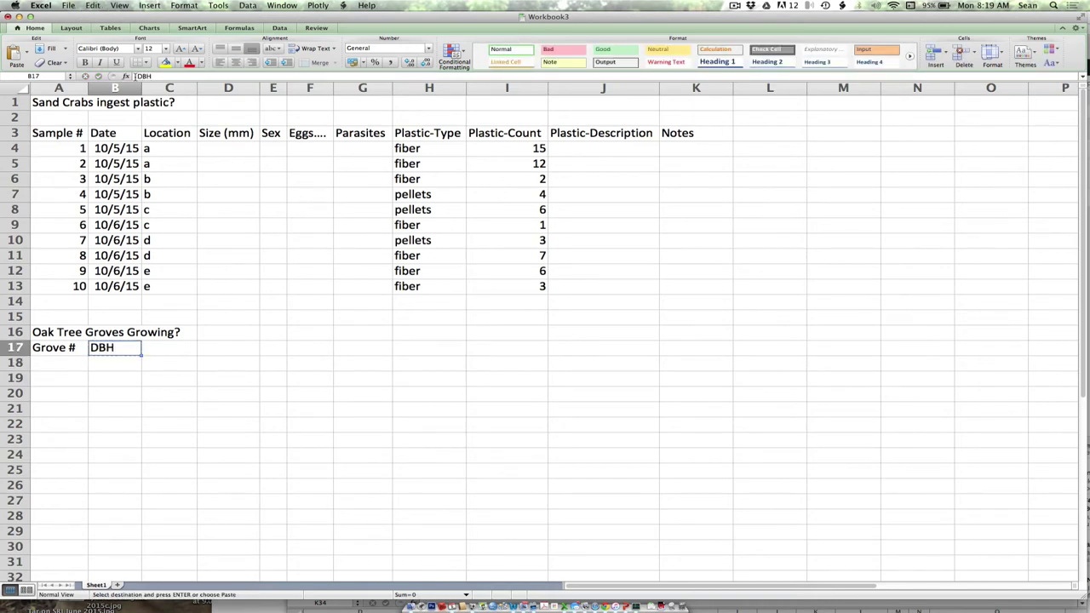
key("Right")
key("super+v")
Enter the heading "Tree#" in cell B17 between Grove # and DBH
key("Left")
type("Tree")
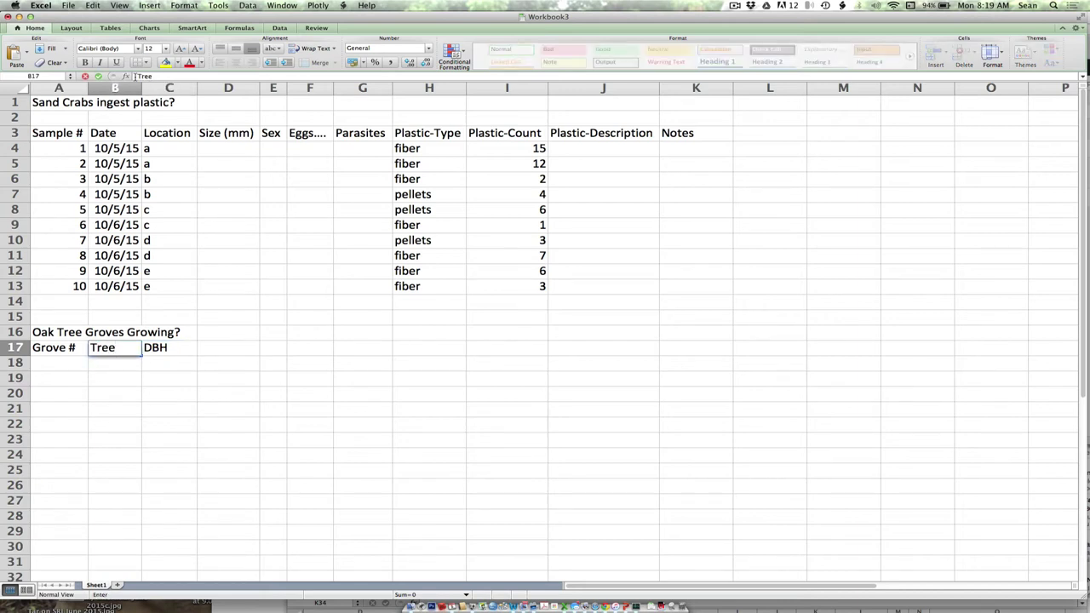
type("#")
key("Return")
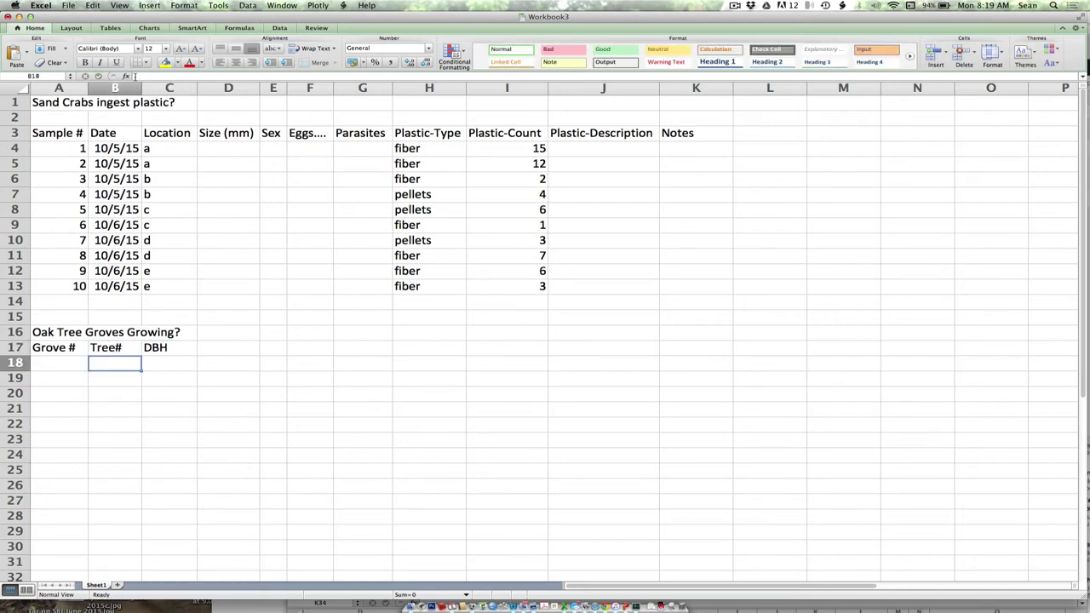
key("Left")
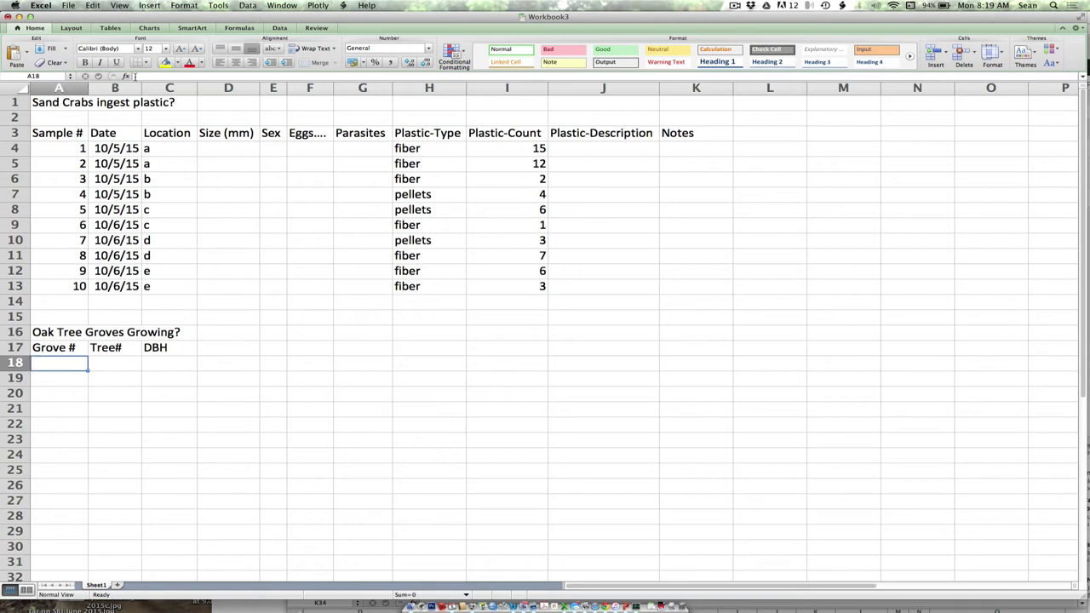
Fill the Grove # column with 1 in cells A18:A26 and 2 in cells A27:A32
type("1")
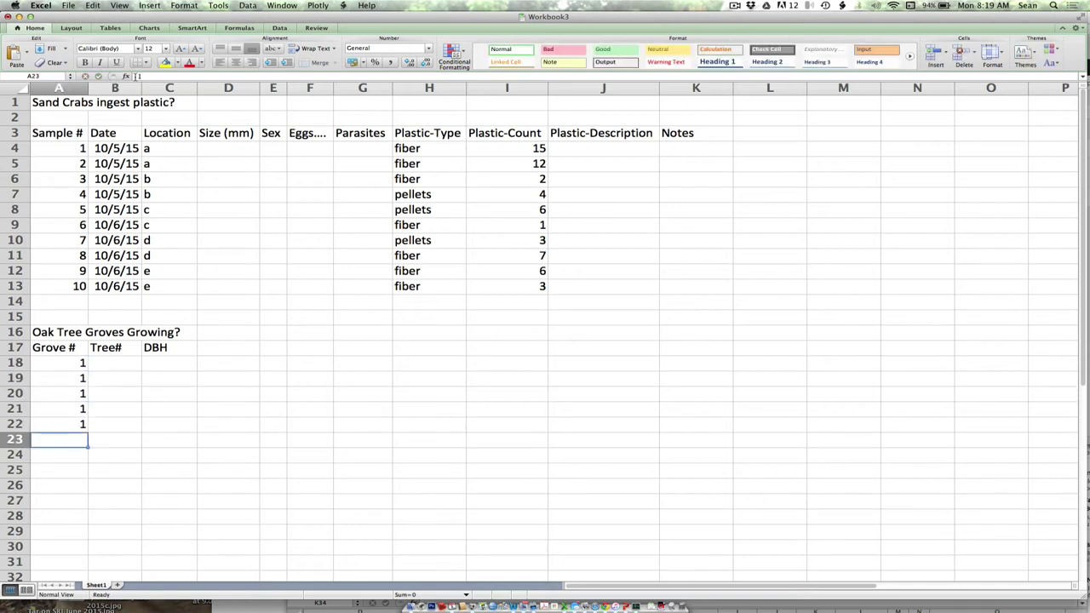
type(" 1 1 1 1 1 1 1")
key("Return")
type("1")
key("Return")
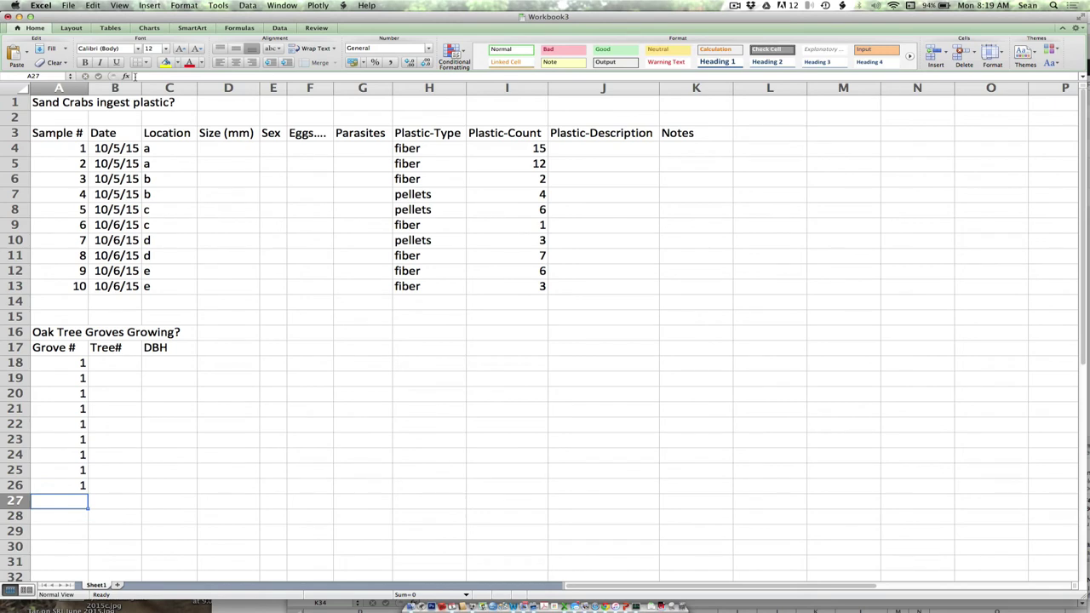
type("2 2 2 2 2 2")
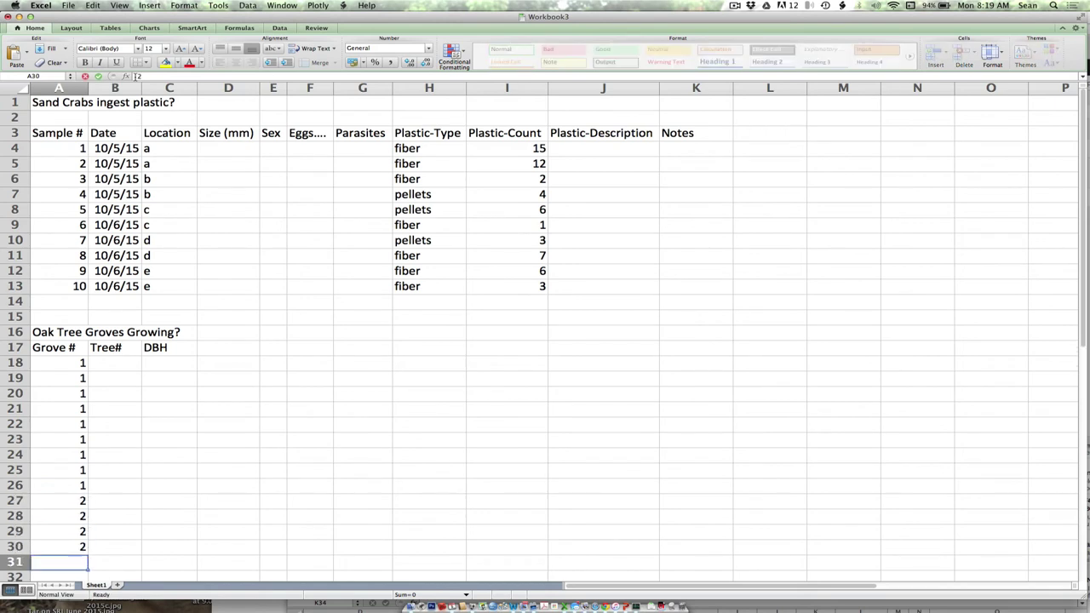
Number the trees of grove 1 from 1 to 9 in cells B18:B26
key("Up")
key("Up")
key("Up")
key("Up")
key("Up")
key("Up")
key("Up")
key("Up")
key("Up")
key("Up")
key("Up")
key("Up")
key("Up")
key("Up")
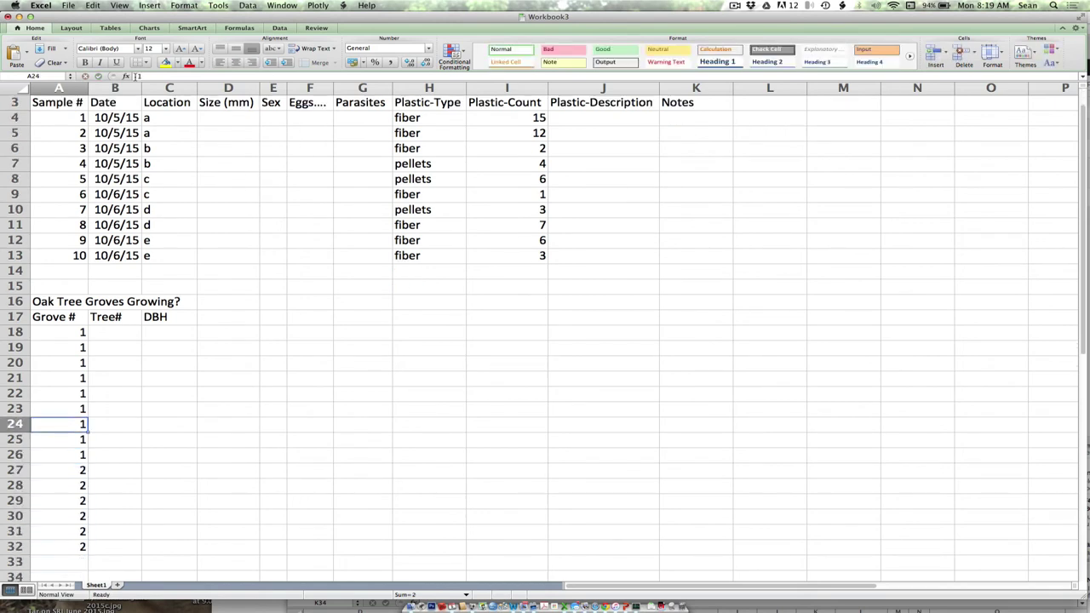
key("Right")
type("1")
key("Return")
type("2")
key("Return")
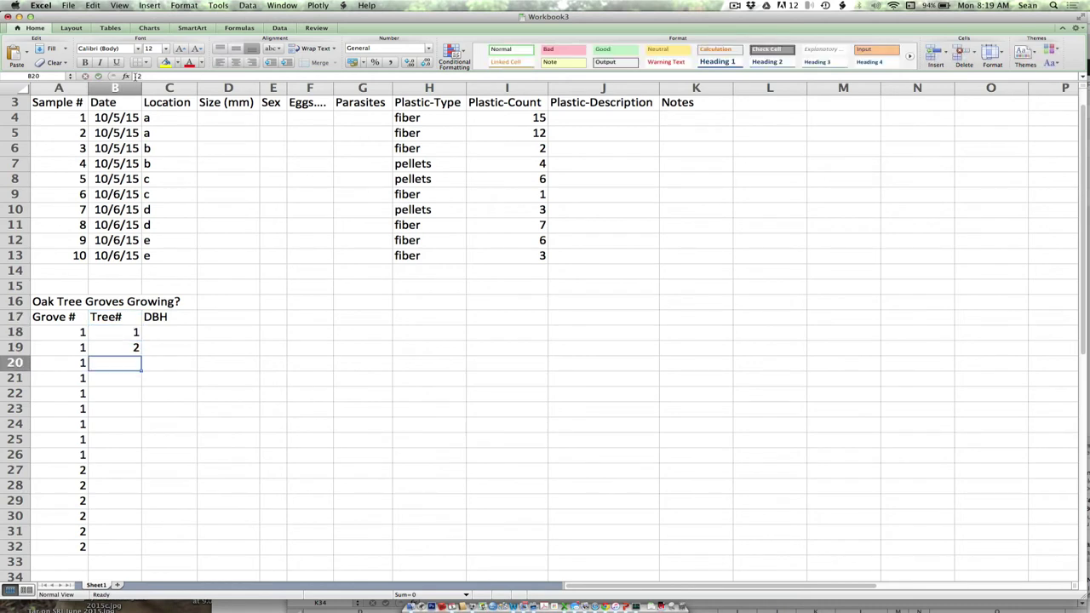
type("3")
key("Return")
type("4")
key("Return")
type("5")
key("Return")
type("6")
key("Return")
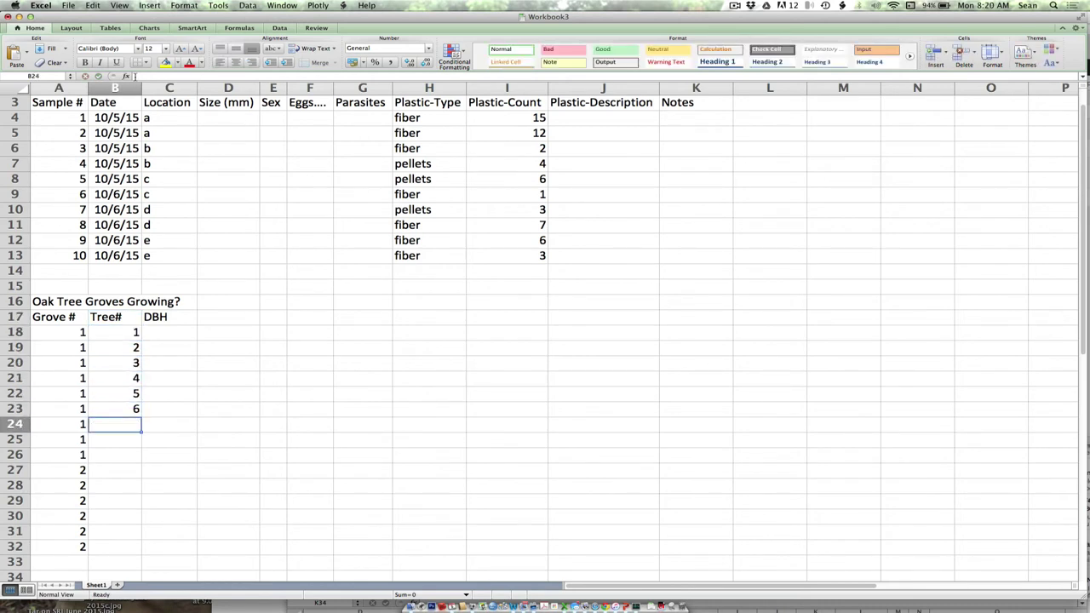
type("7")
key("Return")
type("8")
key("Return")
type("9")
key("Return")
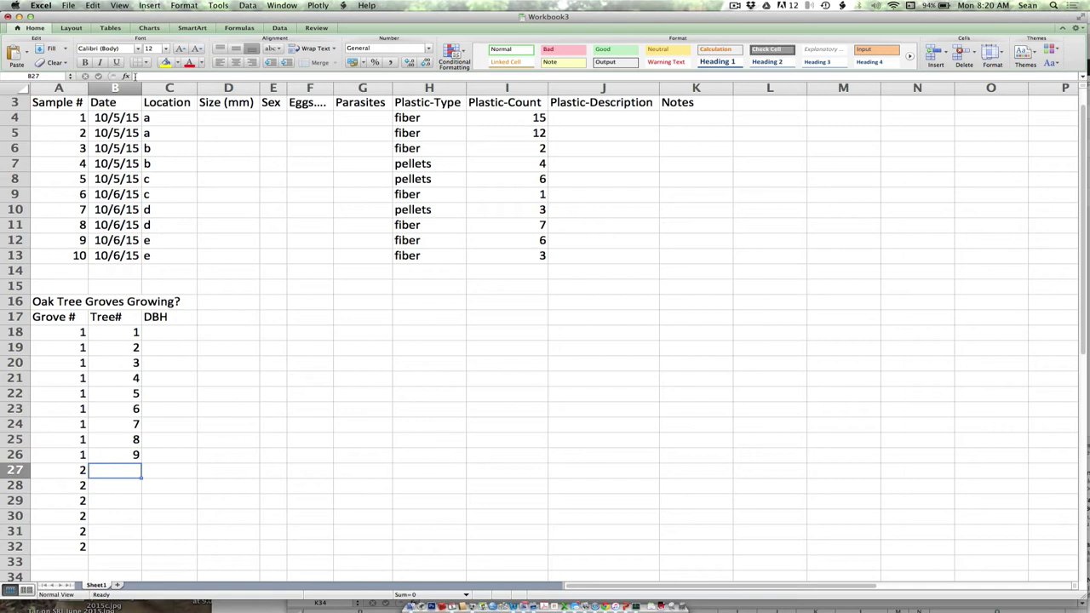
Number the trees of grove 2 from 1 to 6 in cells B27:B32
type("1")
key("Return")
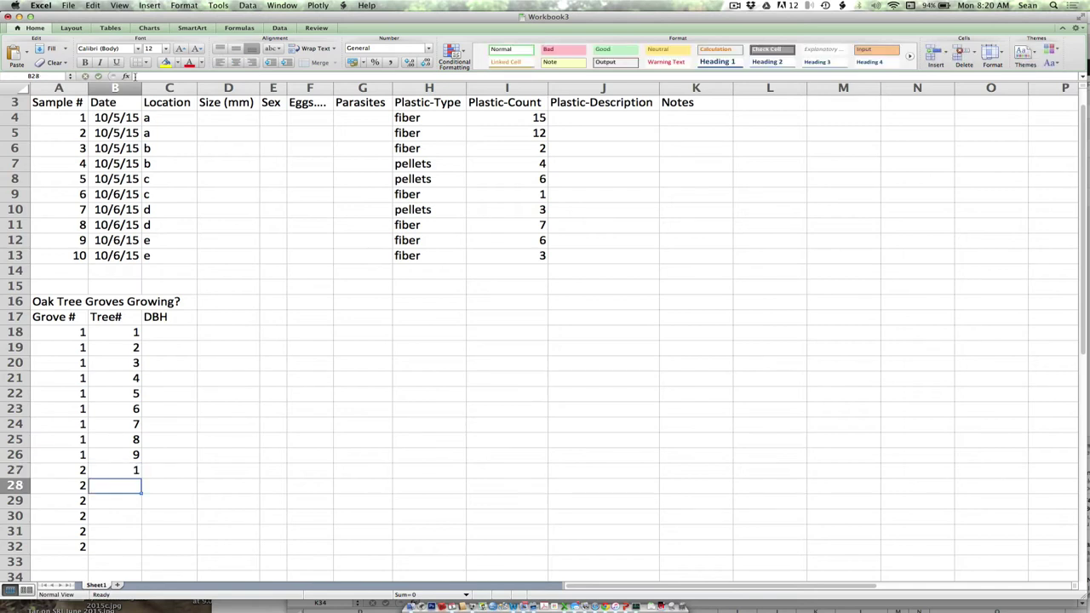
type("2")
key("Return")
type("3")
key("Return")
type("4")
key("Return")
type("5")
key("Return")
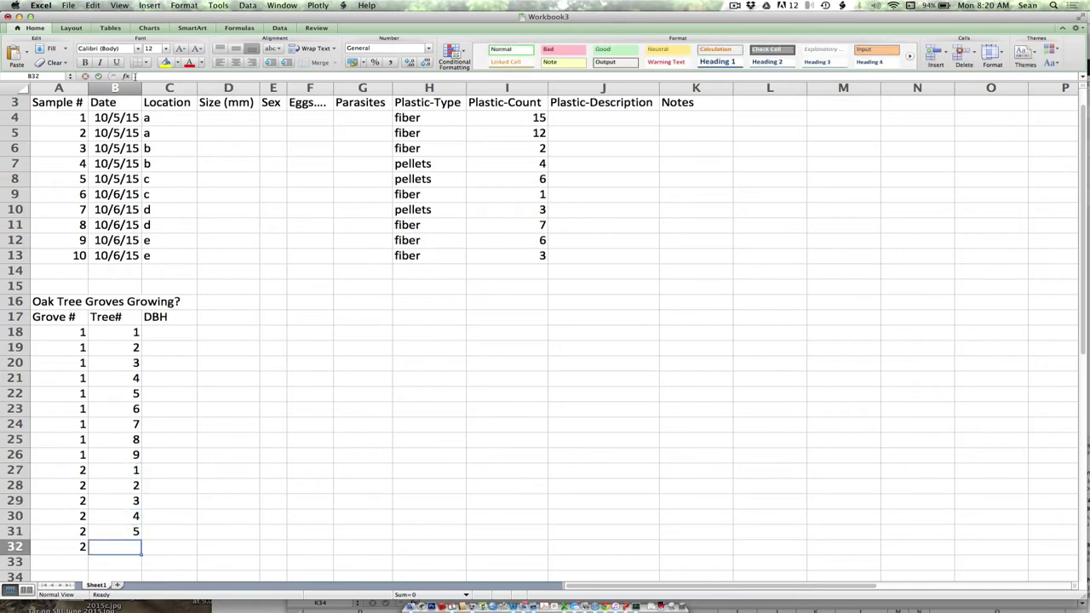
type("6")
key("Return")
Enter the grove 1 DBH values 20, 14, 2, 3, 5, 14, 18, 2 and 13 in cells C18:C26
key("Up")
key("Up")
key("Up")
key("Up")
key("Up")
key("Up")
key("Up")
key("Up")
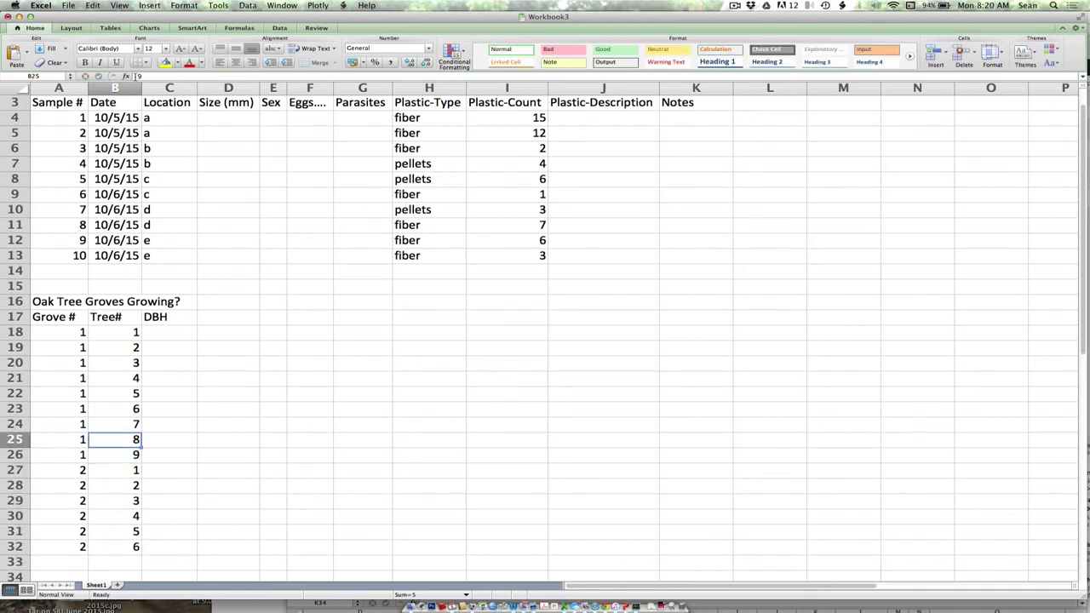
key("Up")
key("Up")
key("Up")
key("Up")
key("Up")
key("Up")
key("Right")
key("Up")
type("20")
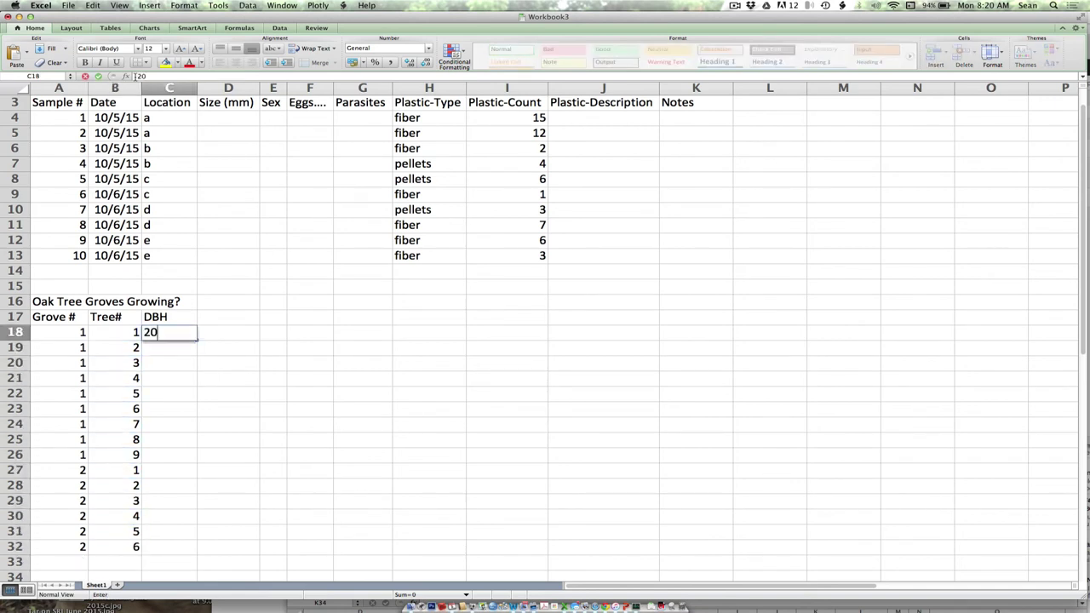
key("Return")
type("14")
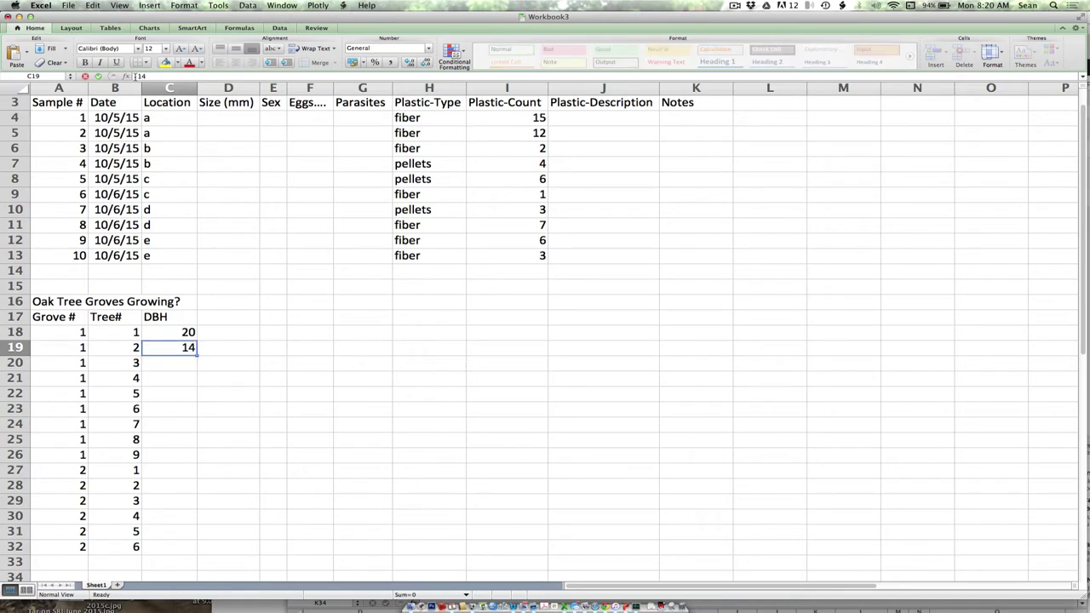
key("Return")
type("2")
key("Return")
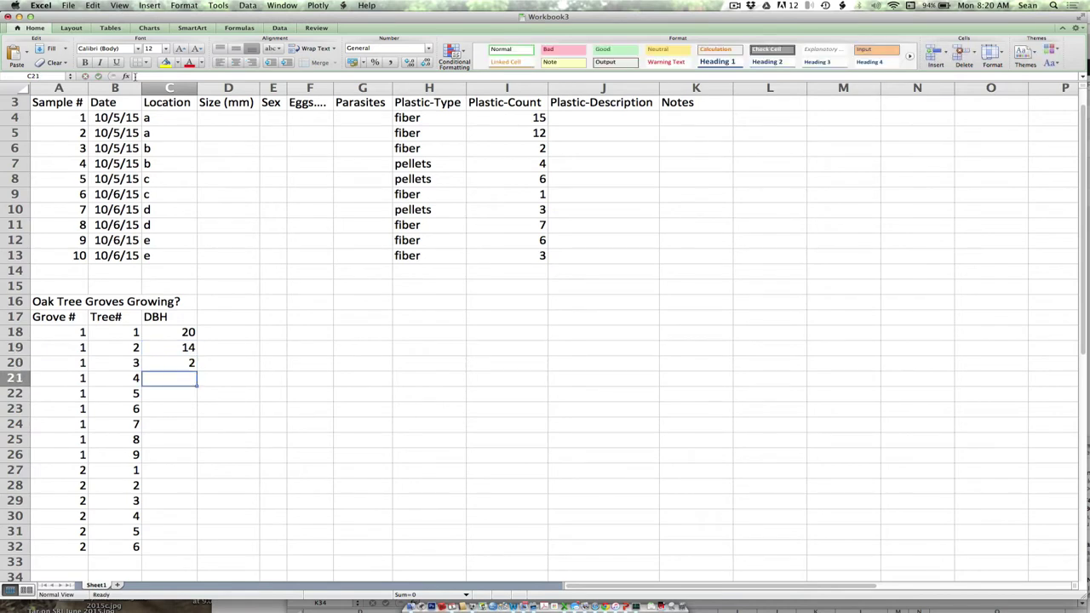
type("3")
key("Return")
type("5")
key("Return")
type("14")
key("Return")
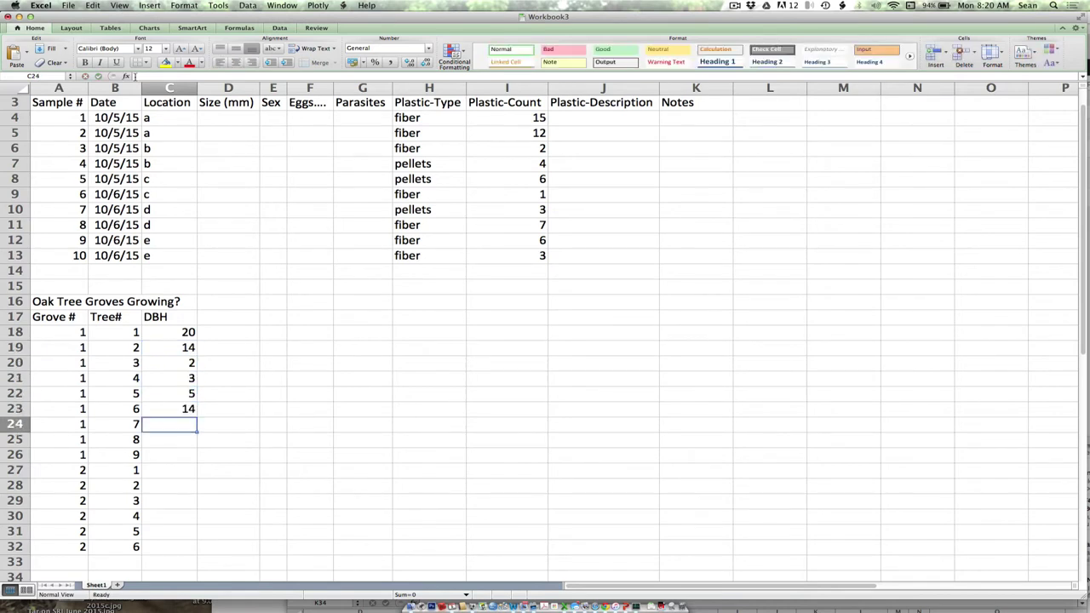
type("18")
key("Return")
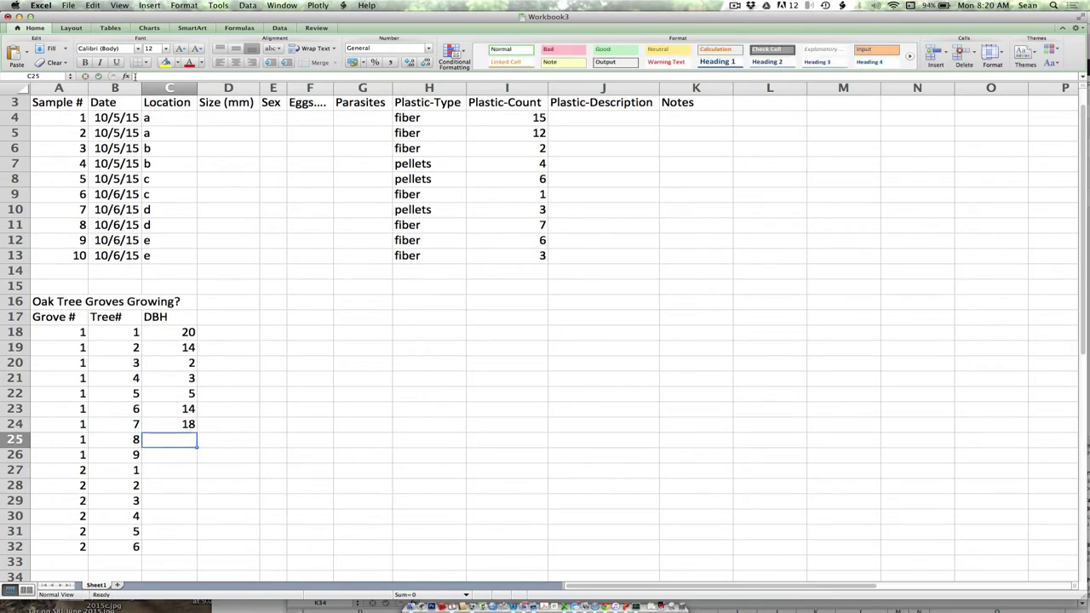
type("2")
key("Return")
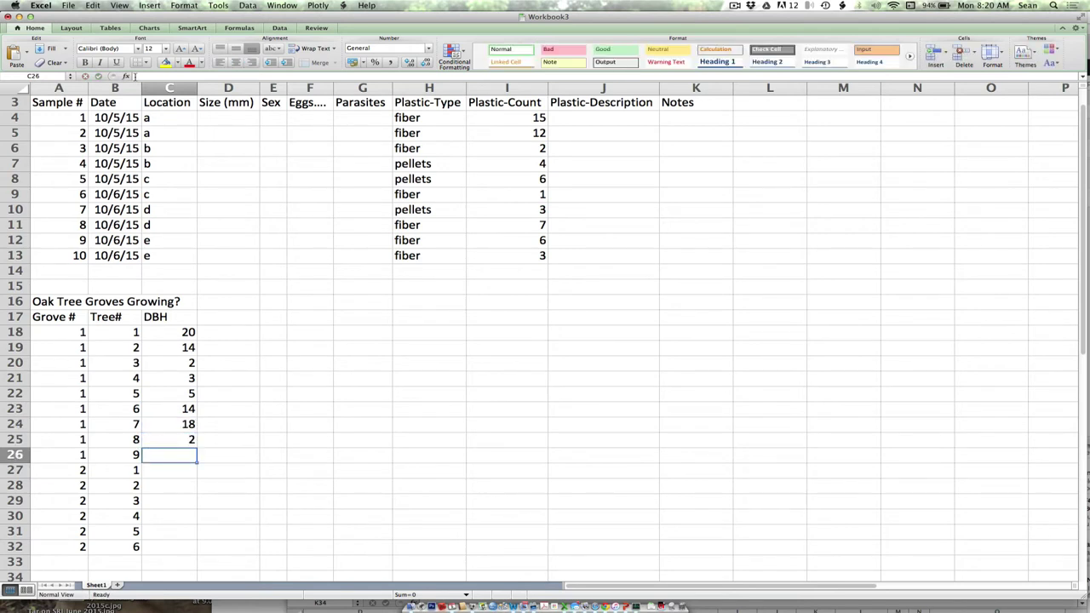
type("13")
key("Return")
Enter the grove 2 DBH values 1 through 6 in cells C27:C32
type("1")
key("Return")
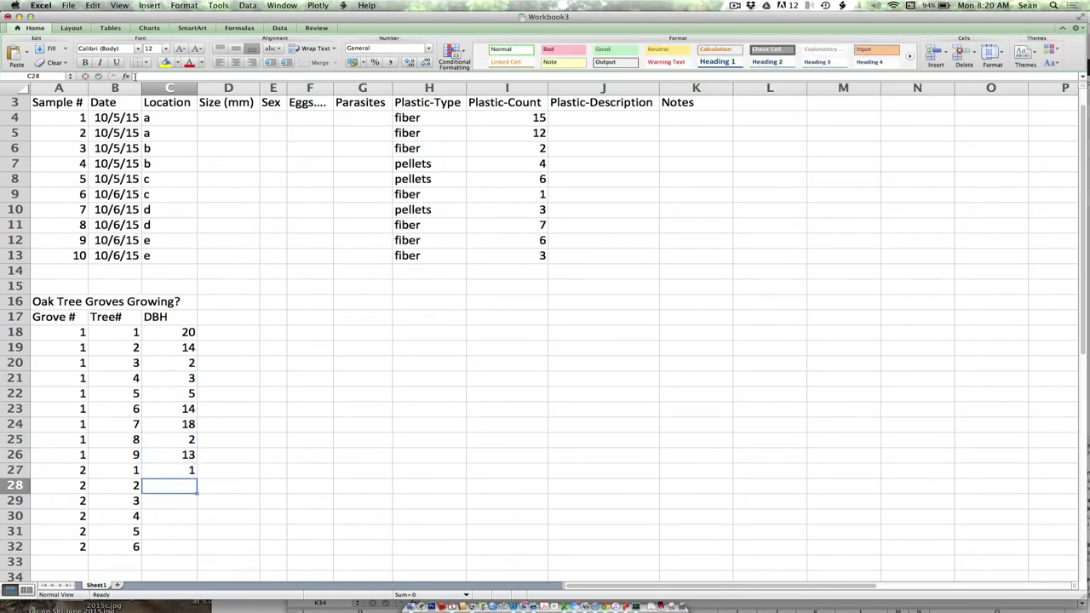
type("2")
key("Return")
type("3 4")
key("Return")
type("5")
key("Return")
type("6")
key("Return")
type("7")
key("Return")
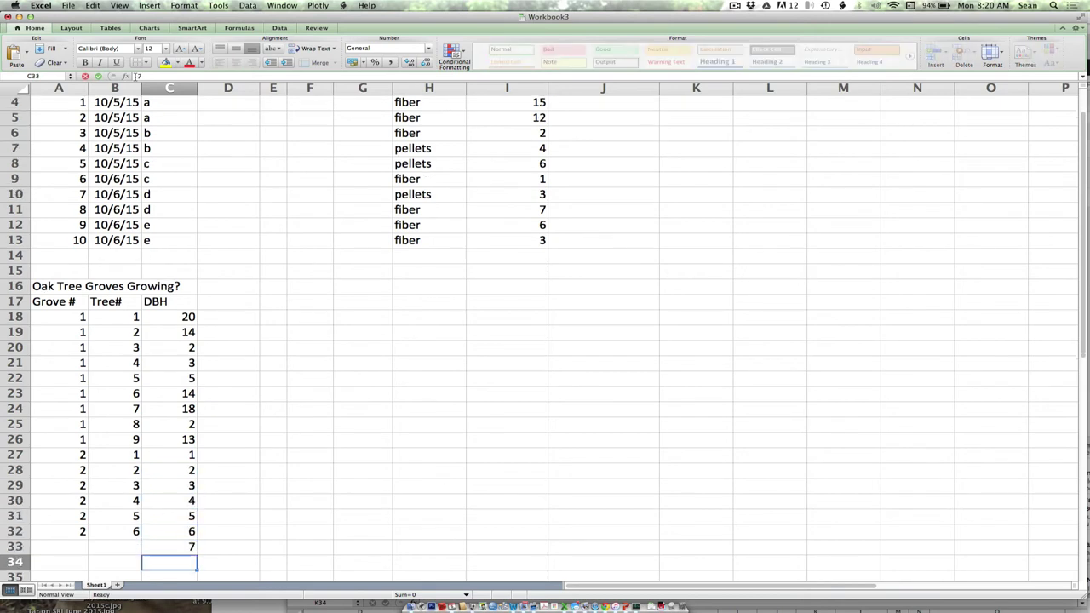
type("8")
key("Return")
key("Up")
key("Up")
key("BackSpace")
key("Return")
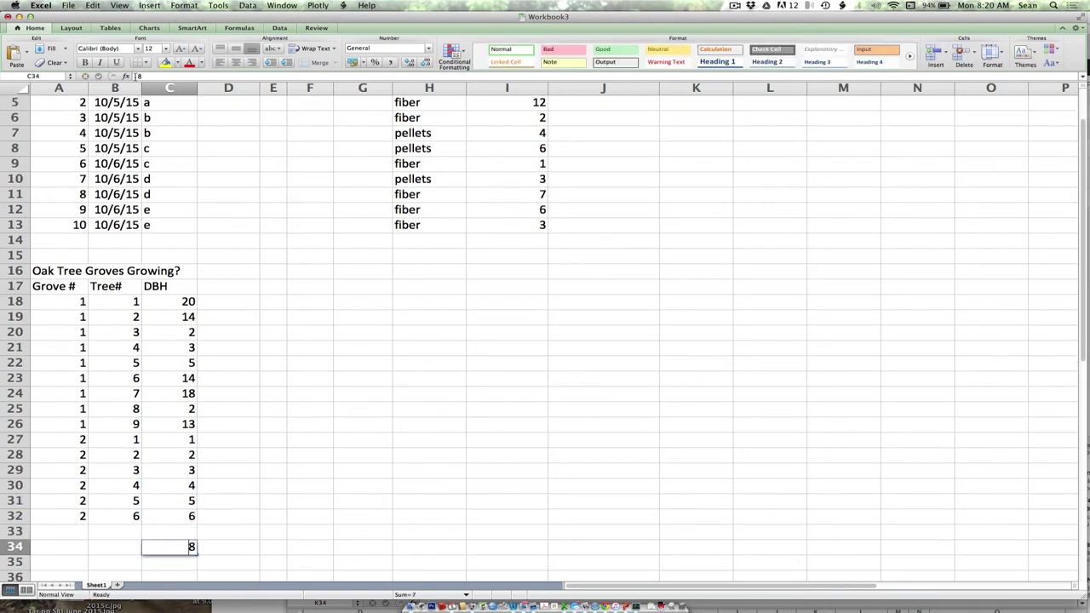
key("BackSpace")
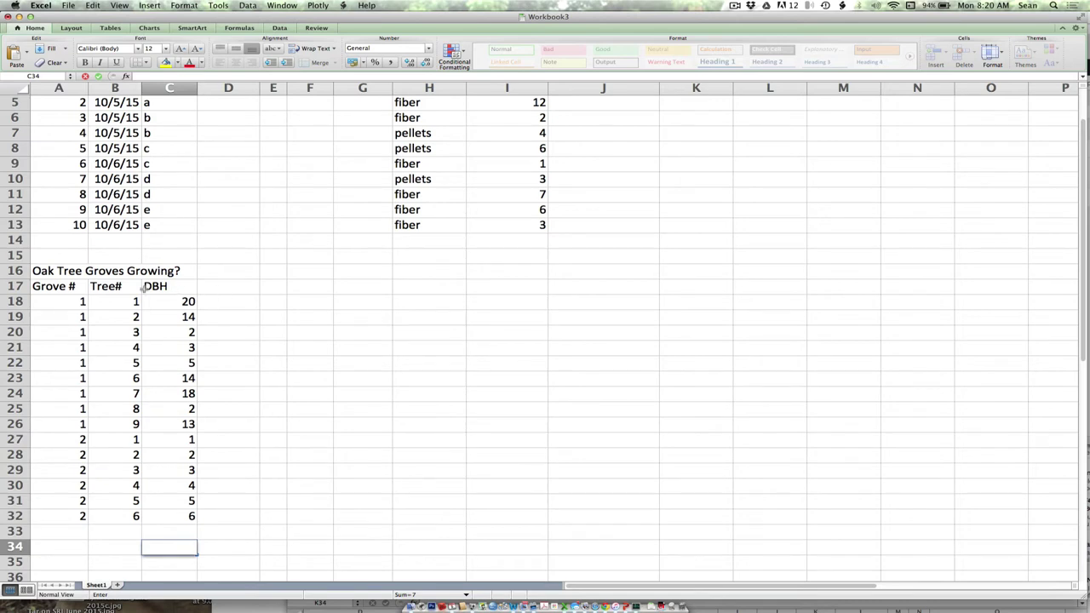
Add the heading Location in cell D17 beside the DBH heading
left_click(215, 291)
type("Location")
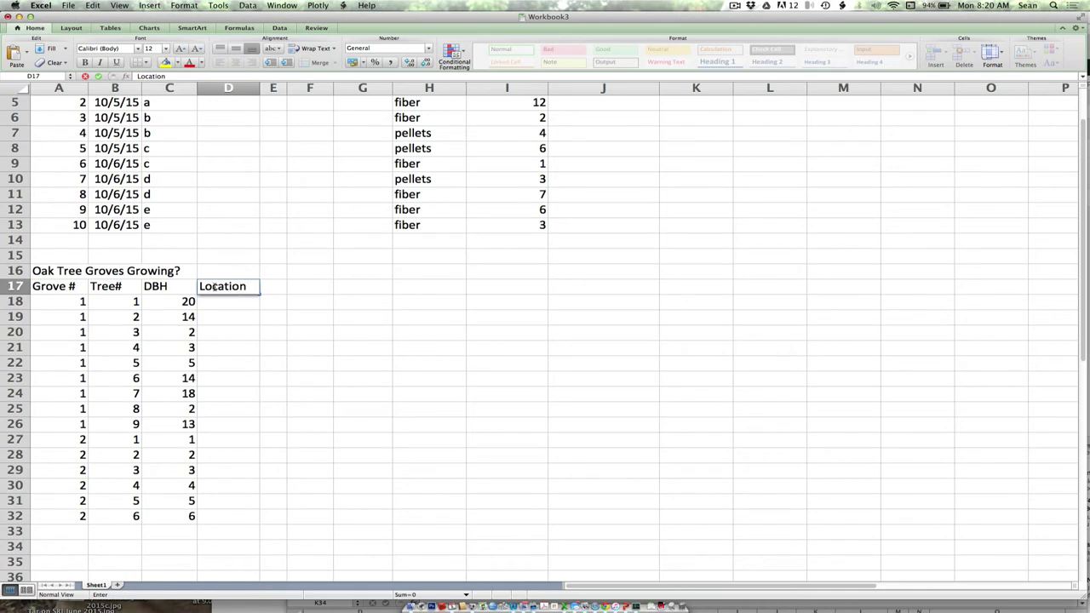
key("Return")
Enter Edge in cell D18 and copy it into cells D19:D22
type("Edge")
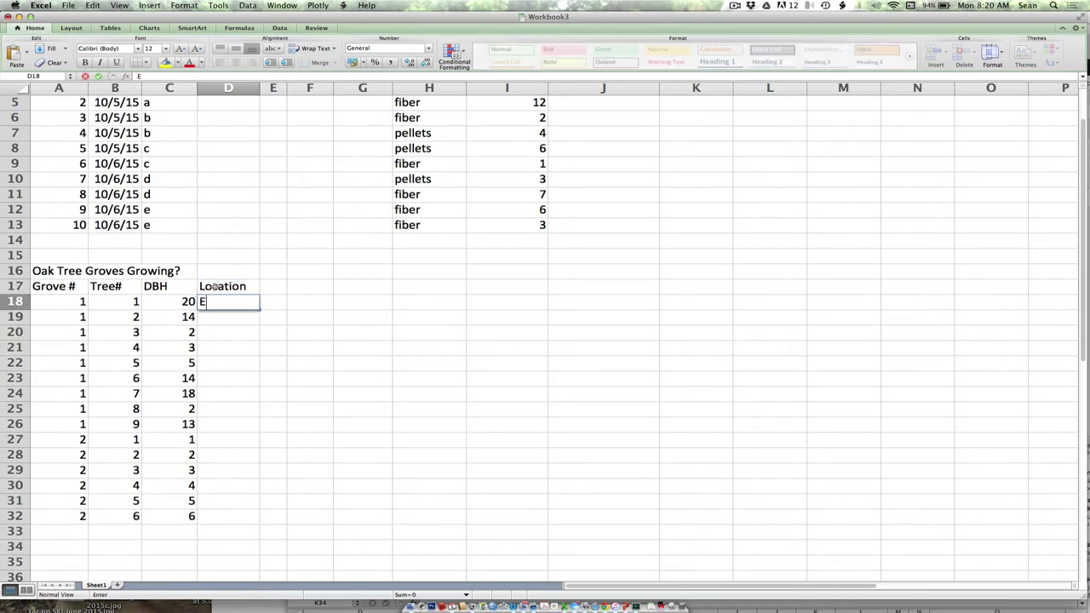
key("Return")
key("Up")
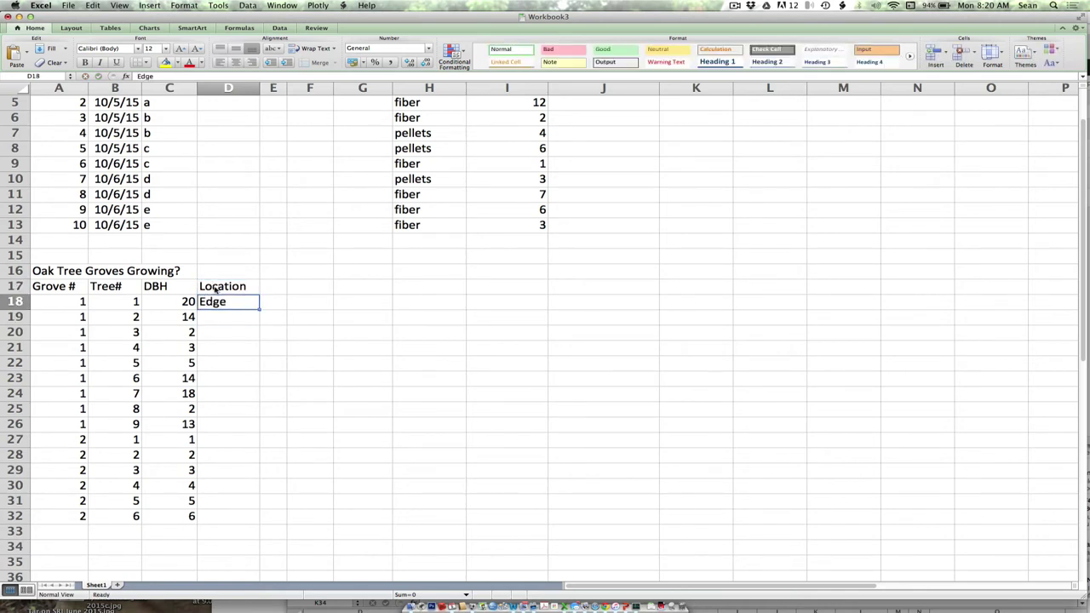
key("super+c")
left_click_drag(218, 313, 219, 364)
key("super+v")
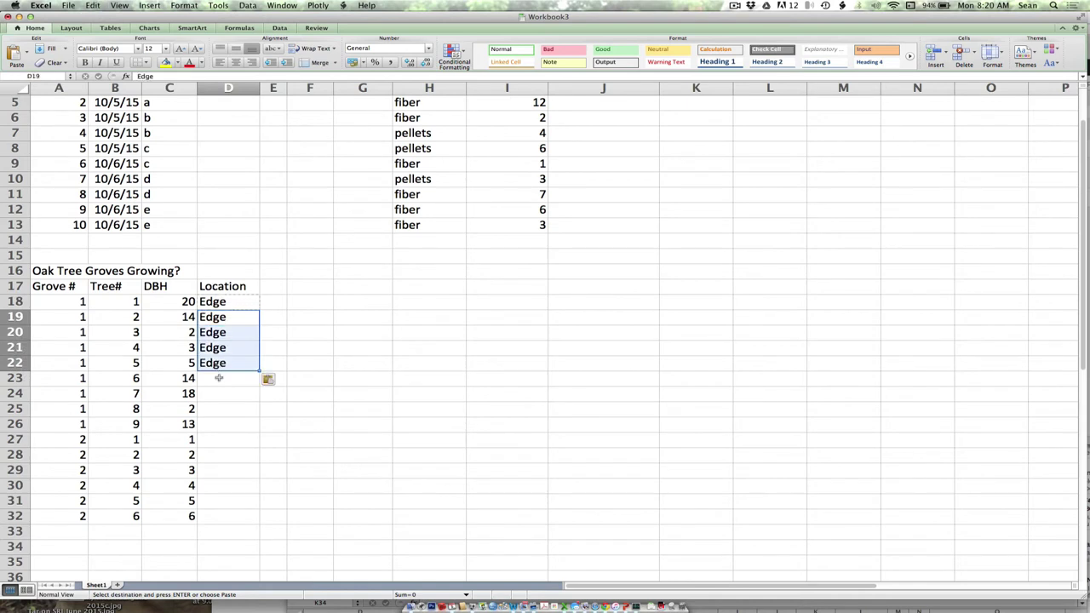
Enter Core in cell D23 and copy it into cells D24:D26 for the remaining grove 1 trees
left_click(219, 377)
type("Core")
key("Return")
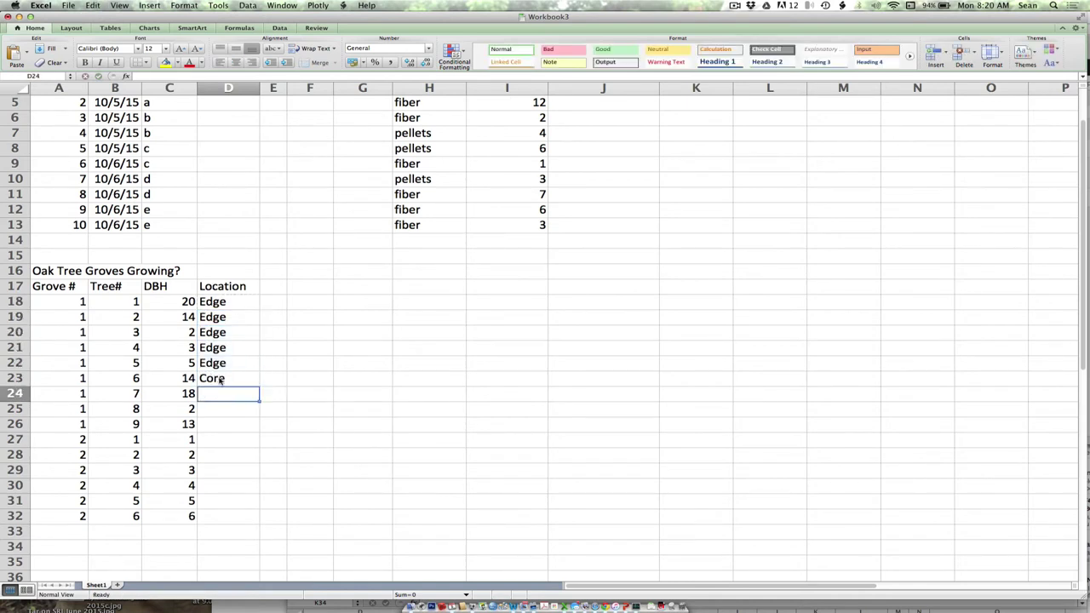
left_click(220, 381)
key("super+c")
key("Down")
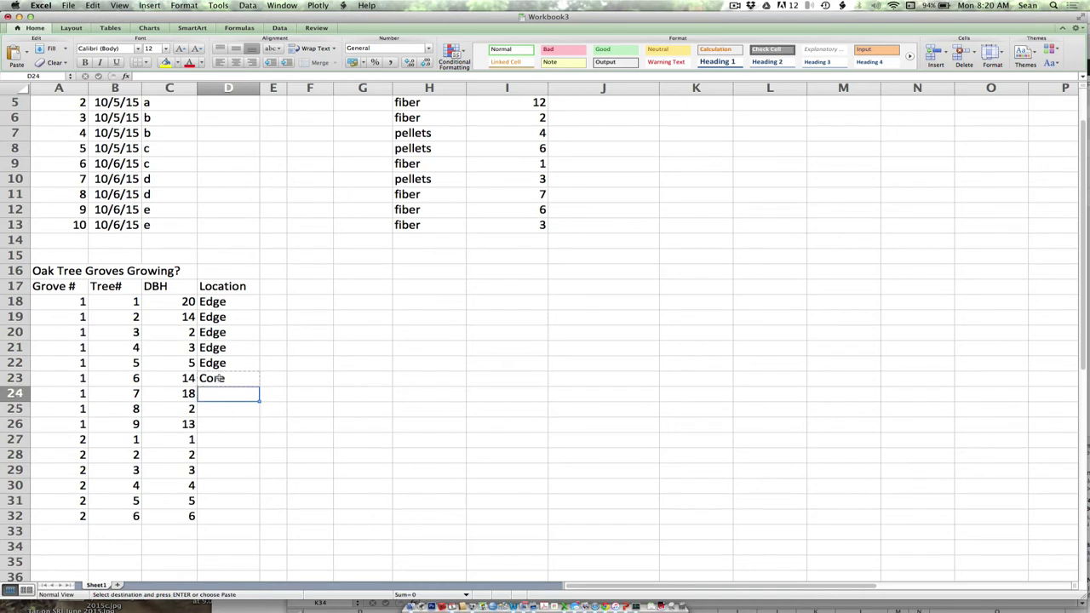
key("super+v")
key("Down")
key("super+v")
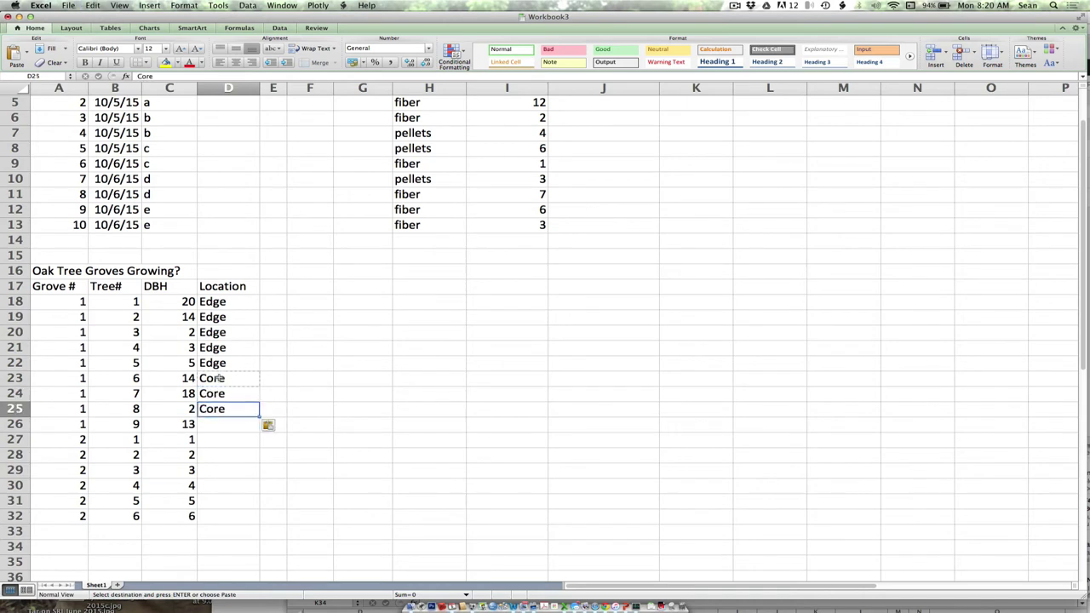
key("Down")
key("super+v")
Paste the copied Core location into cells D27:D29 for the first three grove 2 trees
key("Down")
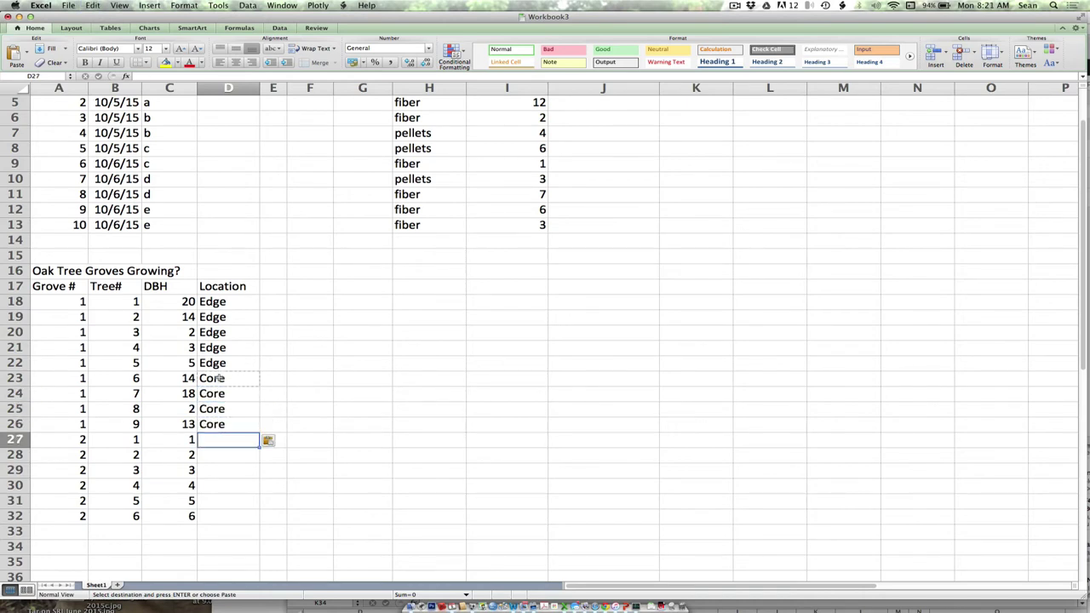
key("super+v")
key("Down")
key("super+v")
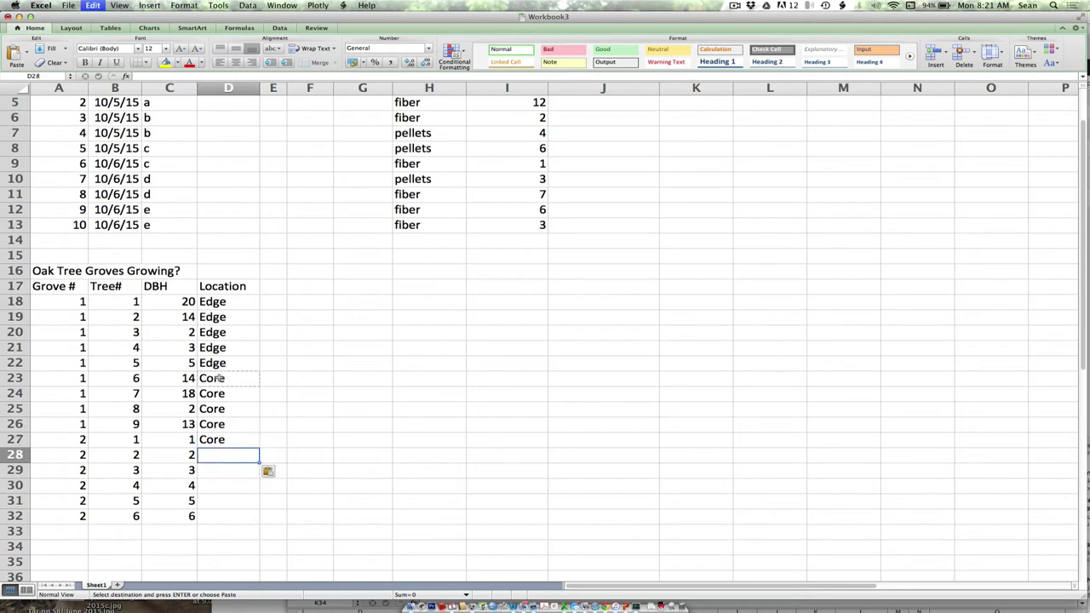
key("Down")
key("super+v")
Copy Edge from cell D22 into cells D30:D32 for the last three grove 2 trees
key("Up")
key("Up")
key("Up")
key("Up")
key("Up")
key("Up")
key("Up")
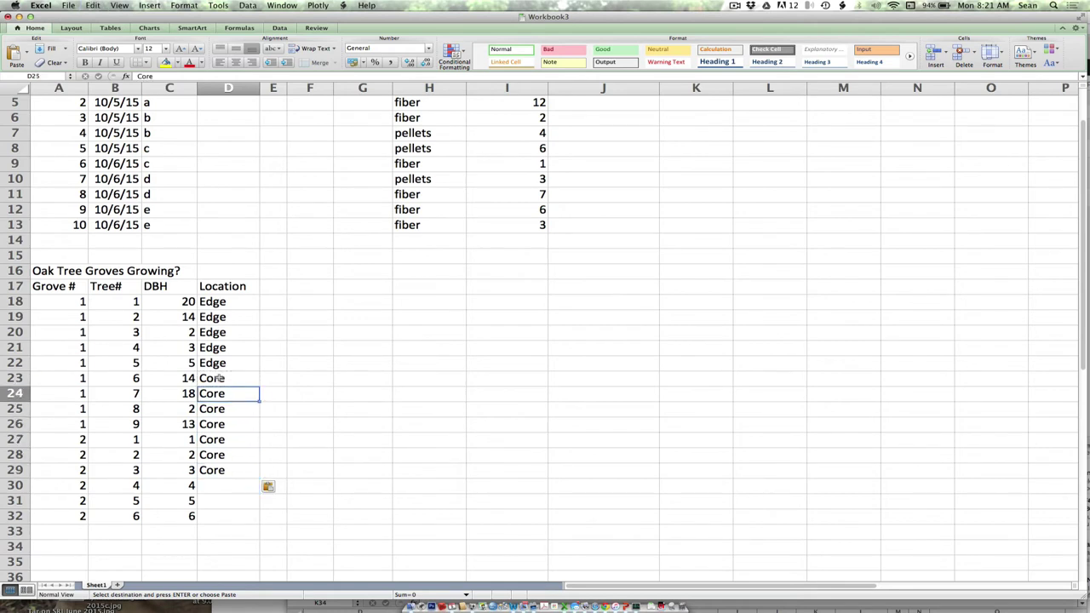
key("super+c")
key("Down")
key("Down")
key("Down")
key("Down")
key("Down")
key("Down")
key("Down")
key("Down")
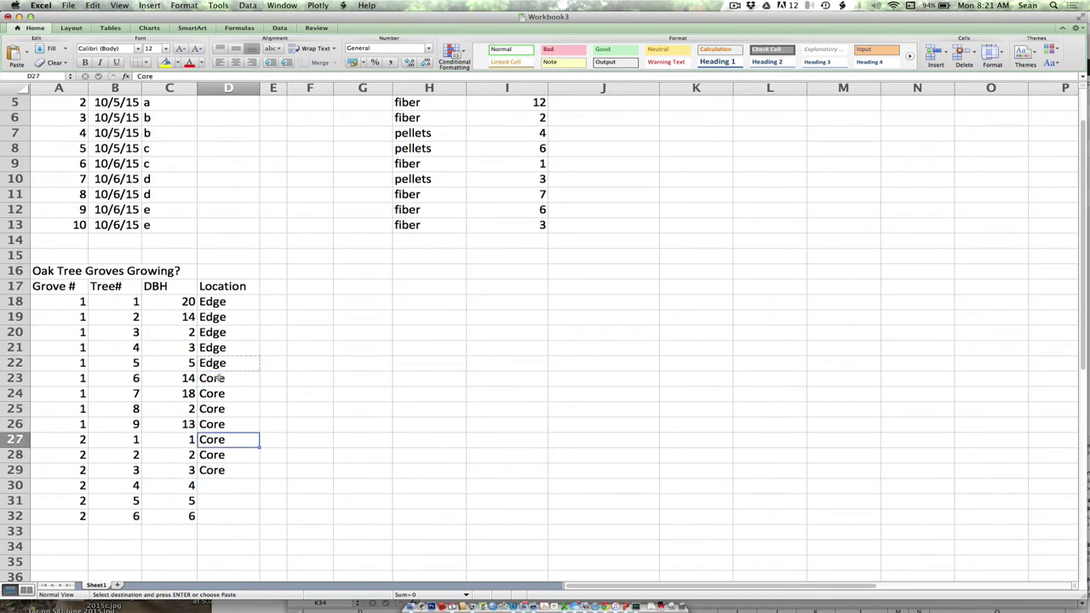
key("super+v")
key("Down")
key("super+v")
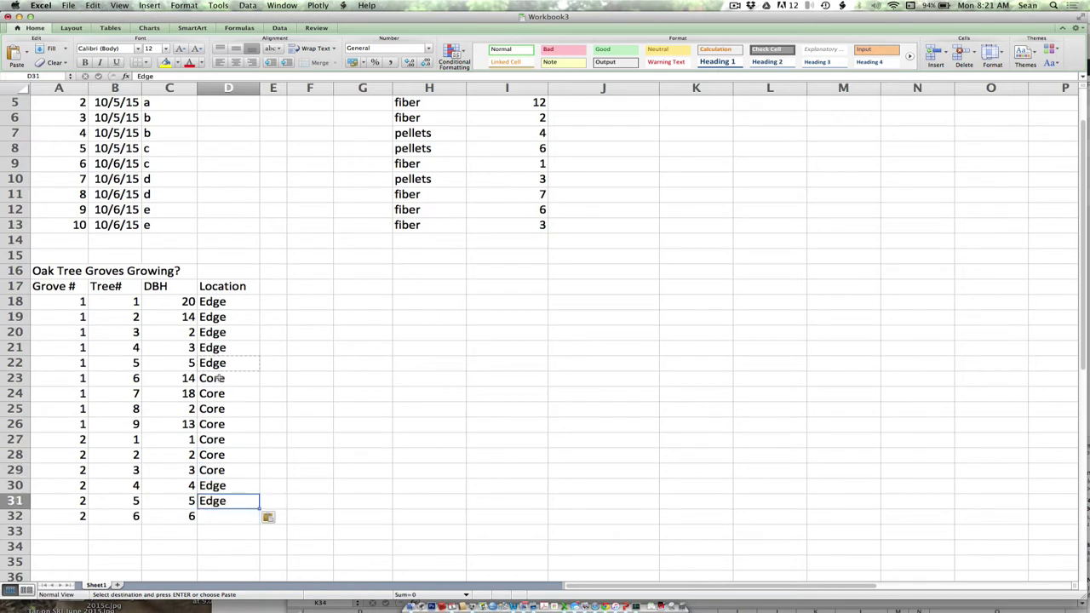
key("Down")
key("super+v")
key("Down")
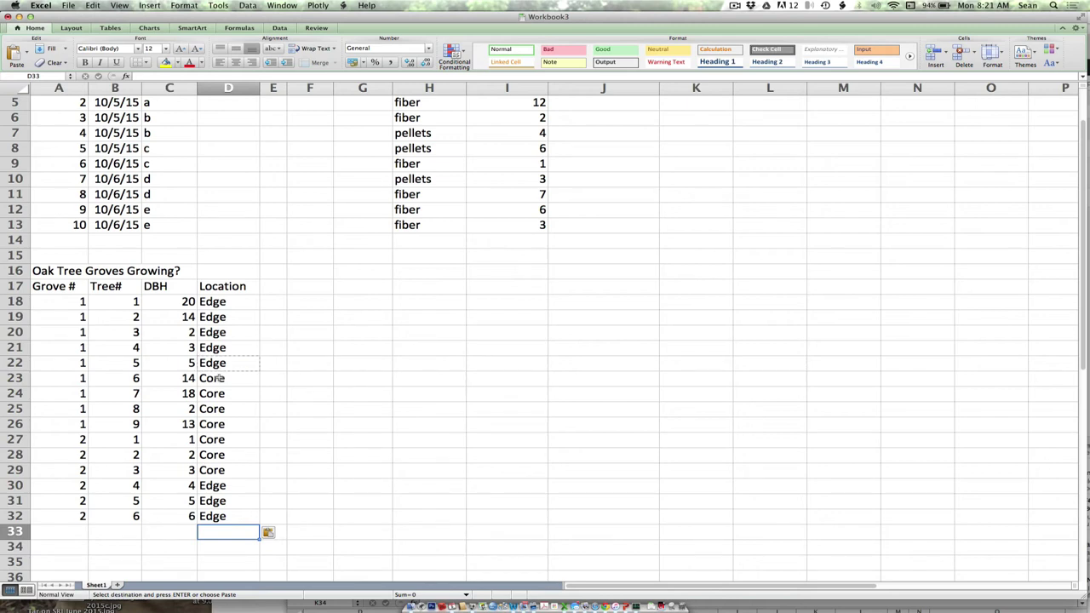
Enter the heading Connected? in cell E17 and autofit column E to its contents
left_click(266, 286)
type("C")
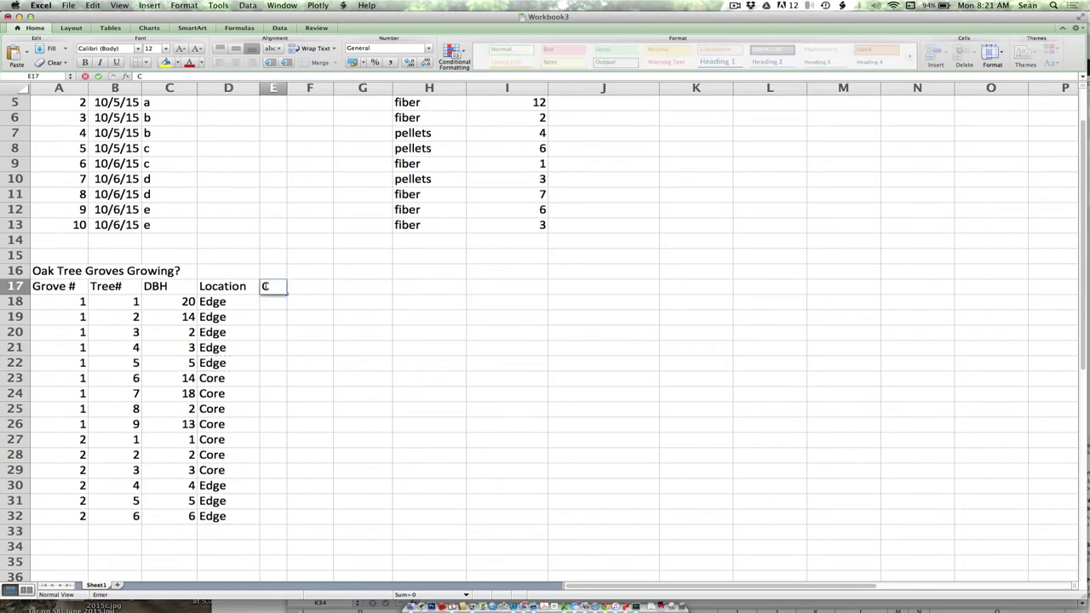
type("onnected")
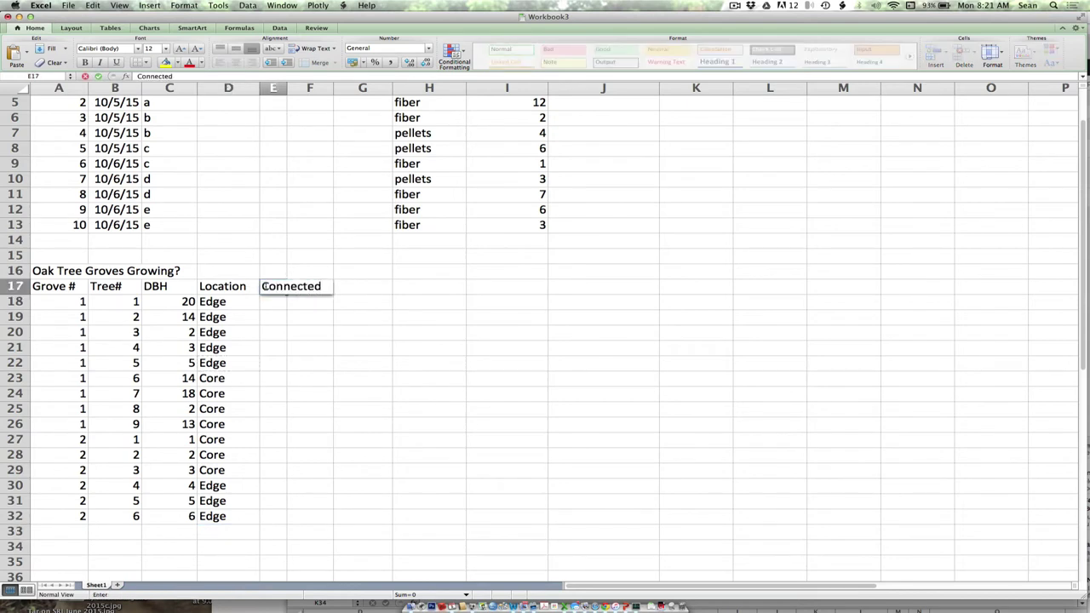
type("?")
key("Return")
double_click(287, 86)
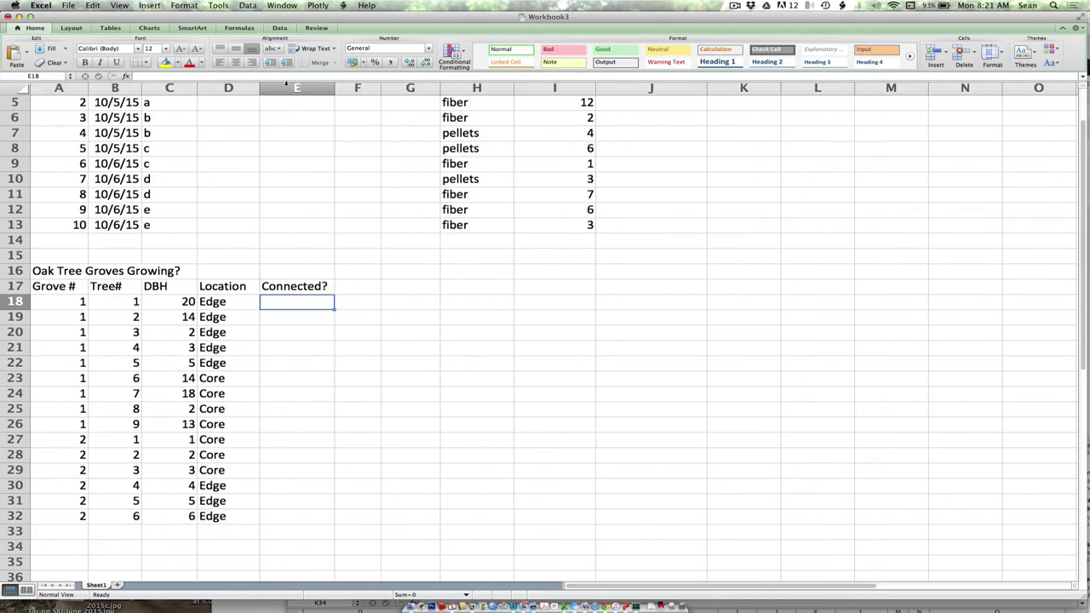
Enter y in cells E18:E21 for the first four grove 1 trees
type("yy")
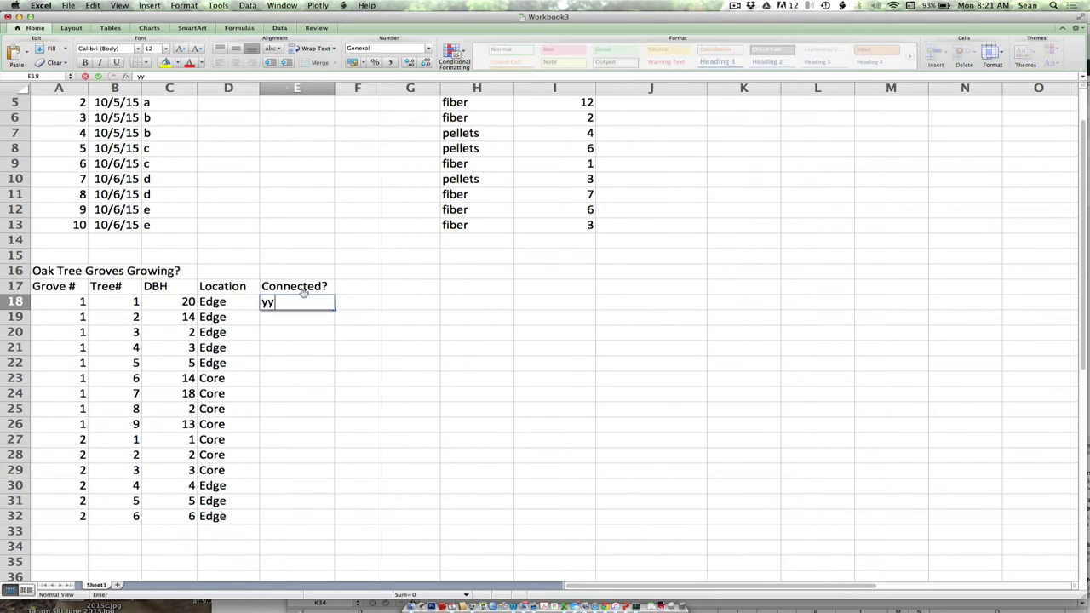
key("Return")
left_click(304, 297)
type("y")
key("Return")
type("y")
key("Return")
type("y")
key("Return")
type("y")
key("Return")
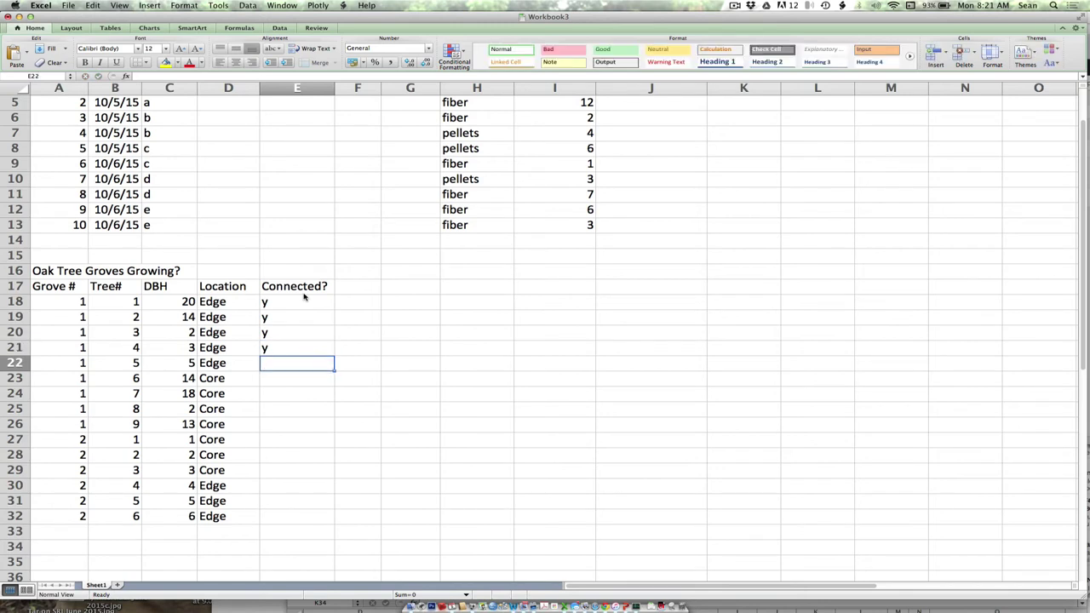
Enter n in cells E22:E26 for the remaining grove 1 trees
type("n n n")
key("Return")
type("n")
key("Return")
type("n")
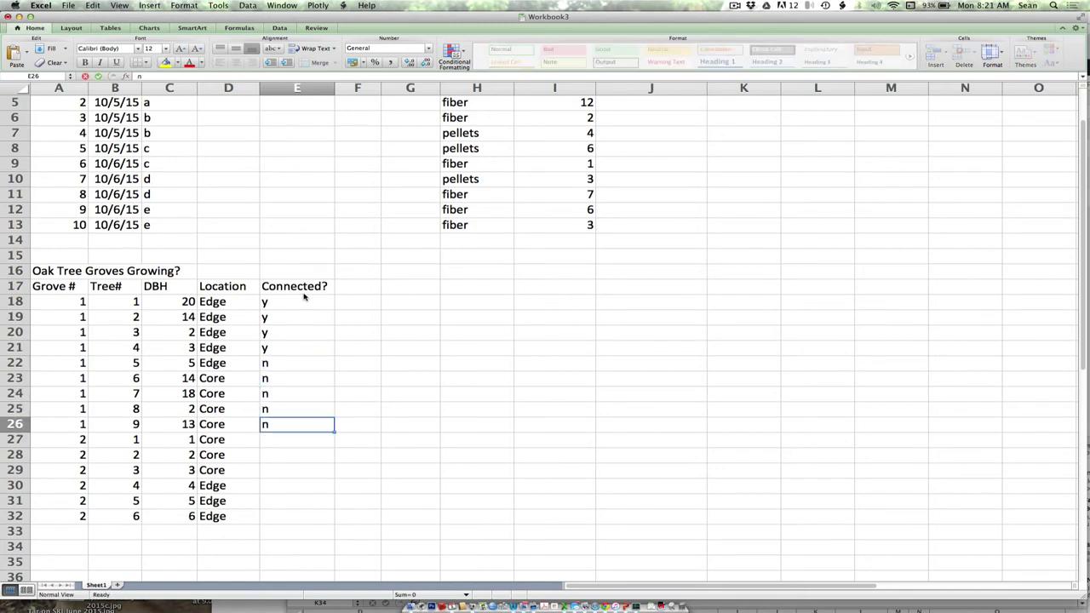
Fill the grove 2 Connected? values with n in E27:E29 and y in E30:E32
key("Return")
type("n n n y y ")
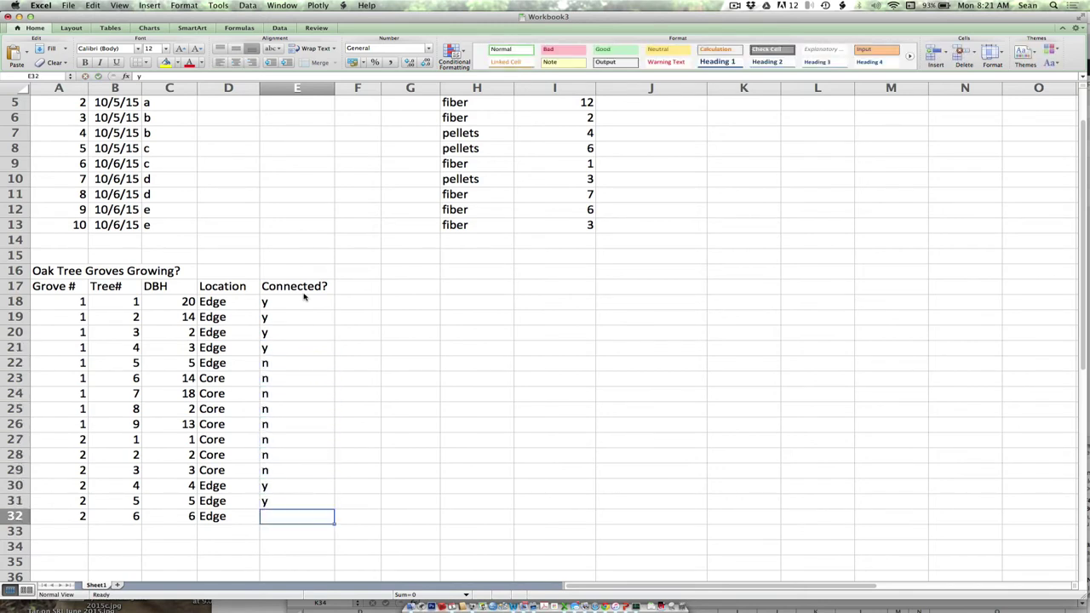
type("y")
key("Return")
Add the heading Trunks? in cell F17 of the oak tree table
left_click(345, 287)
type("Tr")
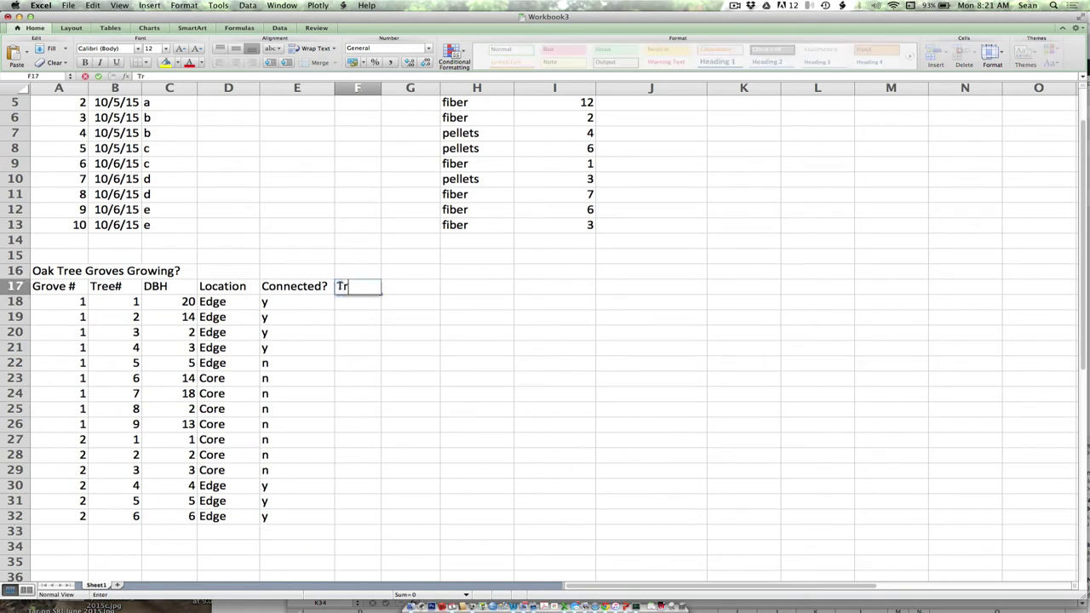
type("unks?")
key("Return")
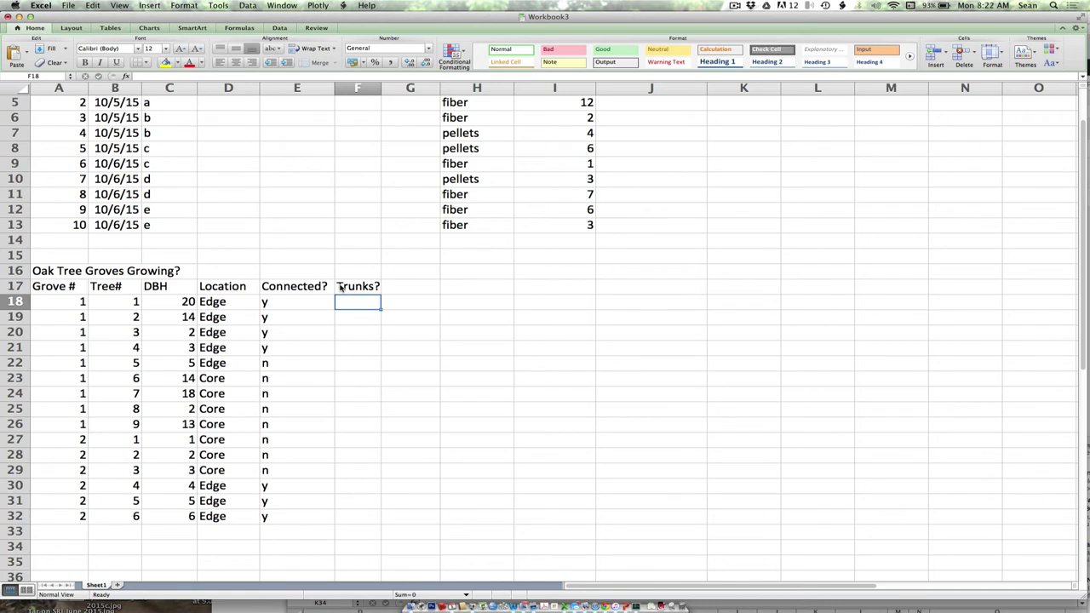
left_click_drag(17, 303, 20, 381)
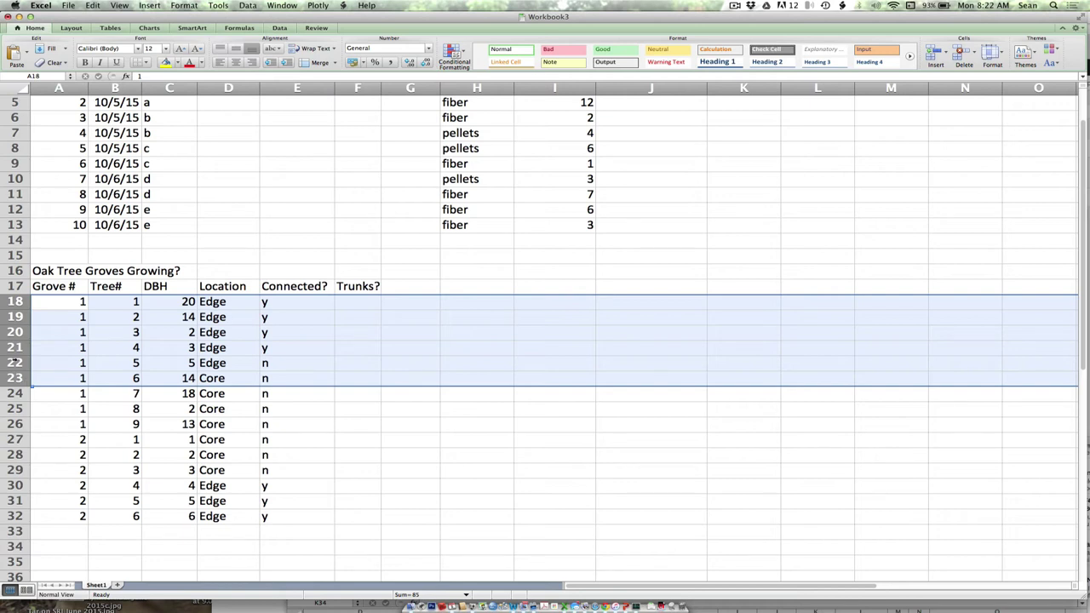
left_click_drag(37, 285, 374, 289)
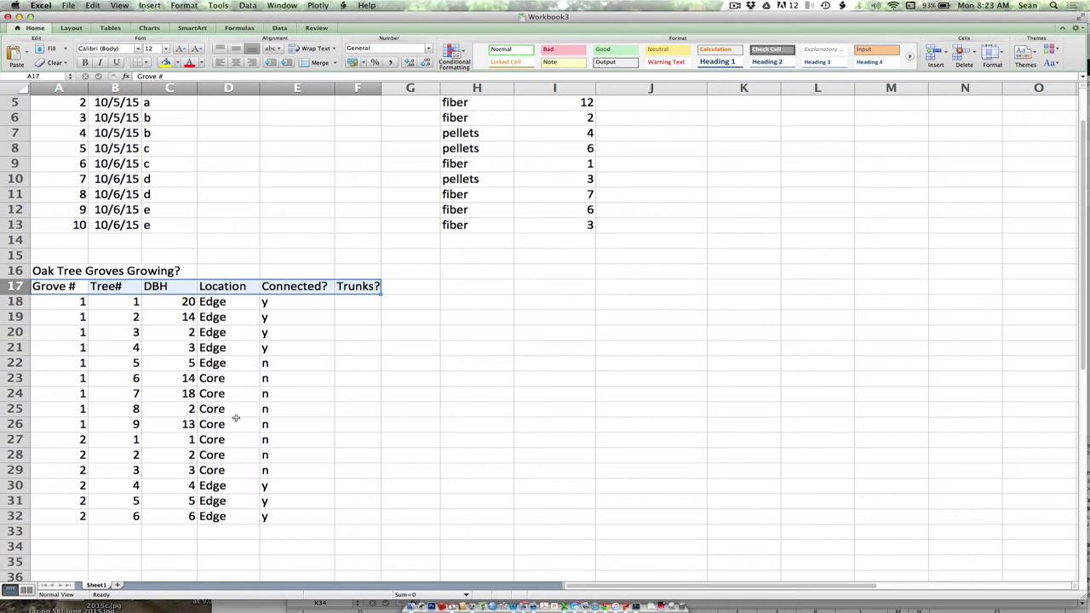
Enter the title "Is this community healthy?" in cell A36 below the oak tree table
scroll(236, 418, "down", 5)
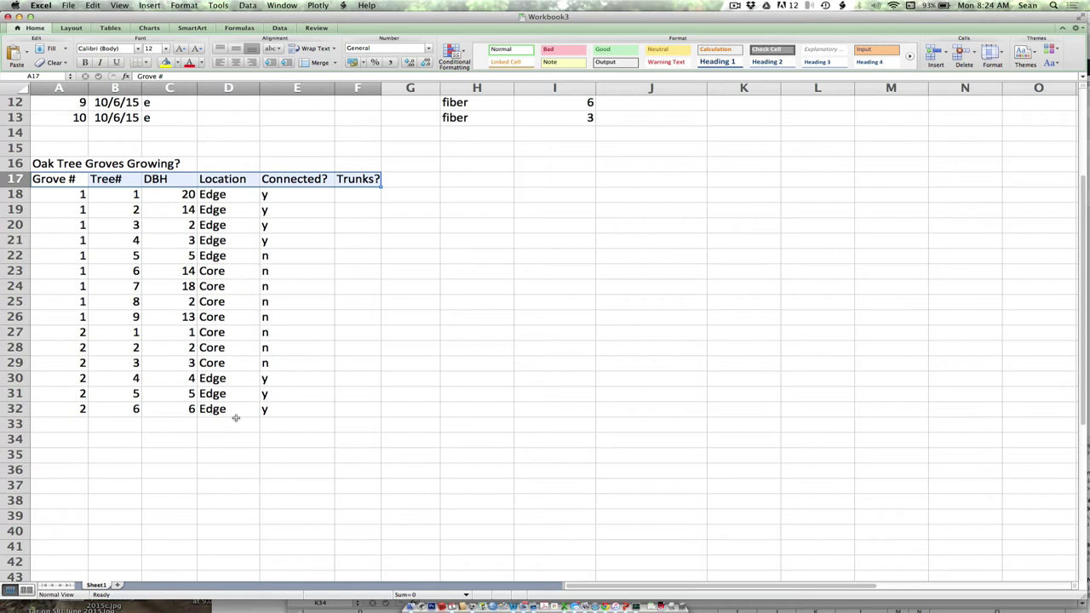
left_click(60, 465)
type("Is this")
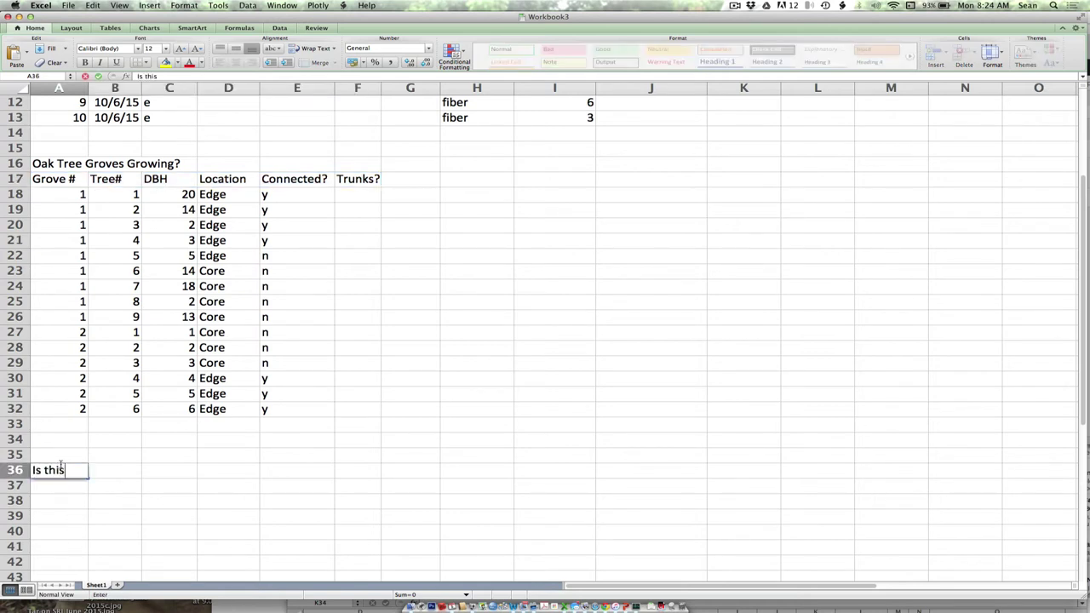
type(" community")
type("healthy?")
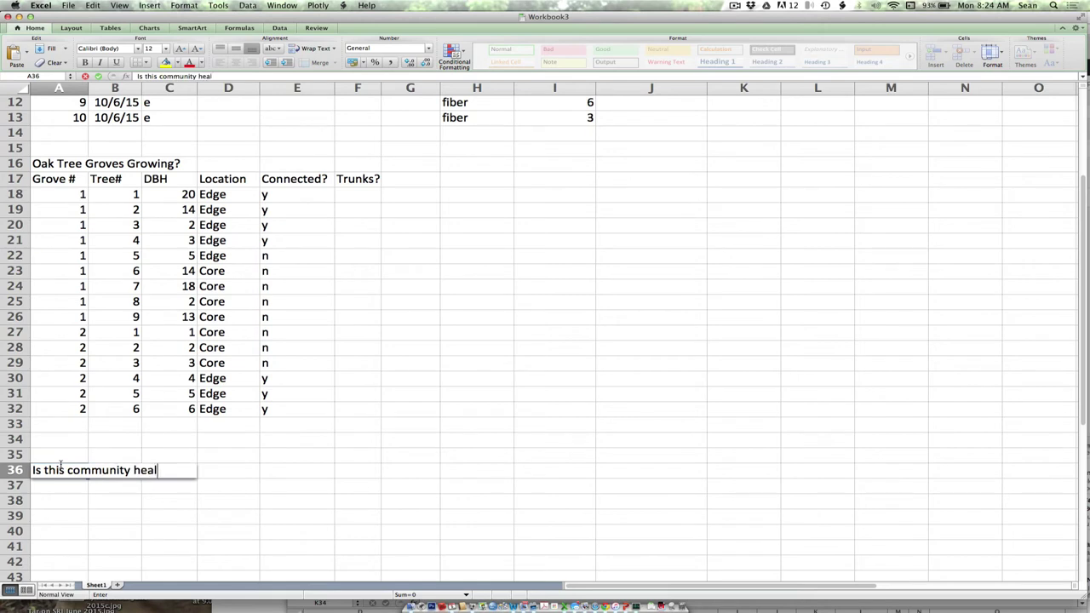
key("Return")
left_click(61, 468)
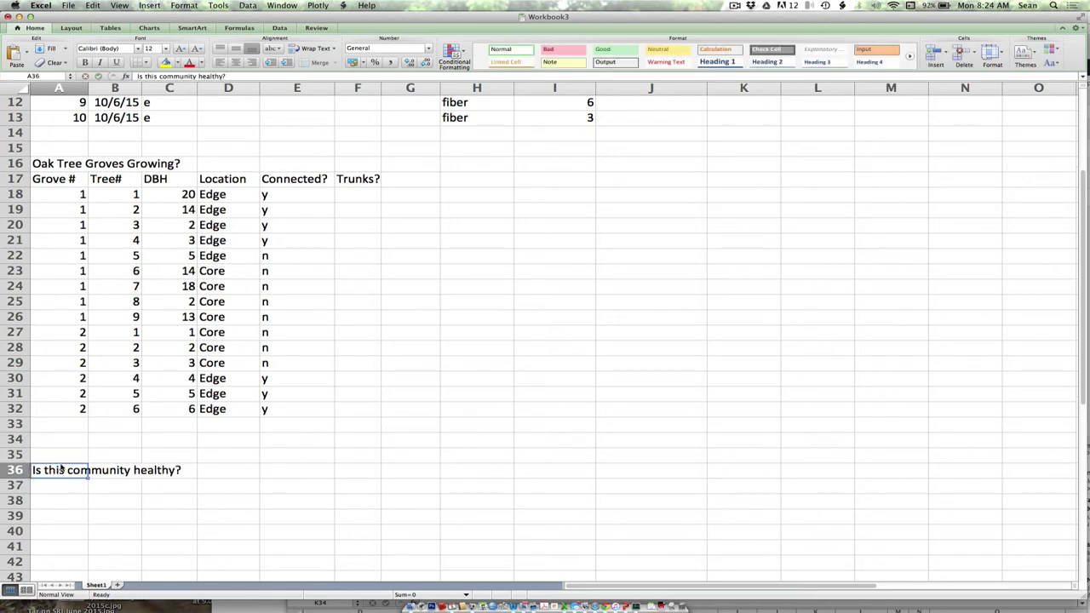
Enter the heading Location in cell A39 to start the third table
scroll(61, 468, "down", 4)
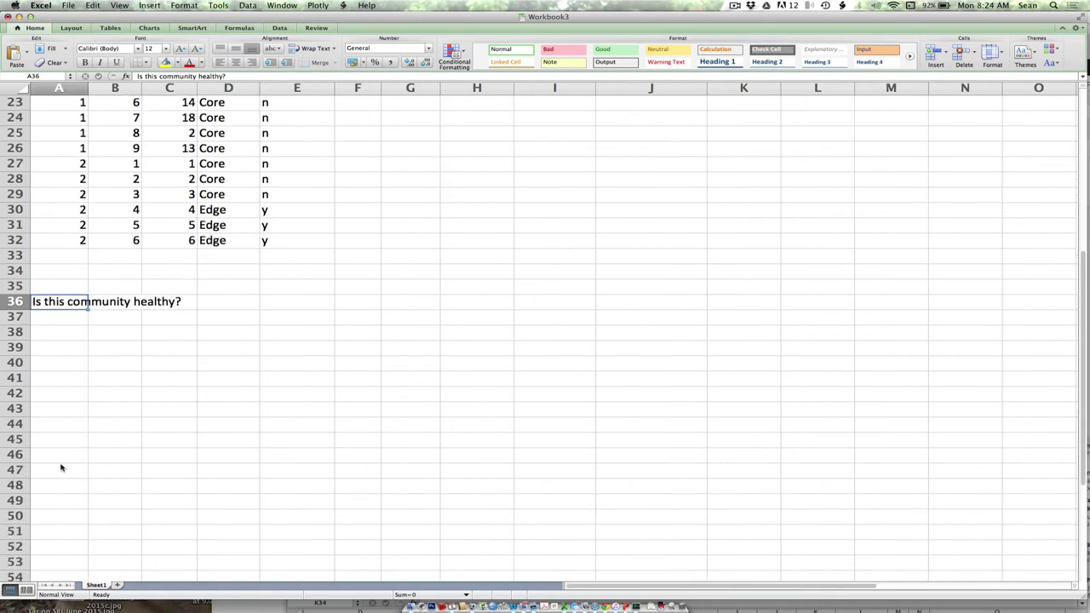
left_click(60, 345)
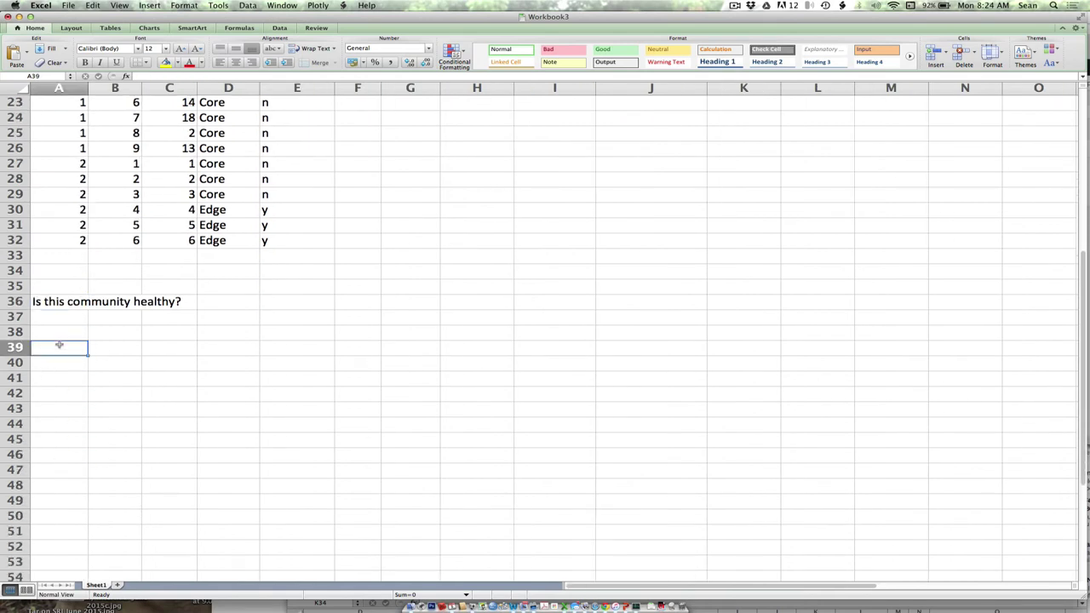
type("Locat")
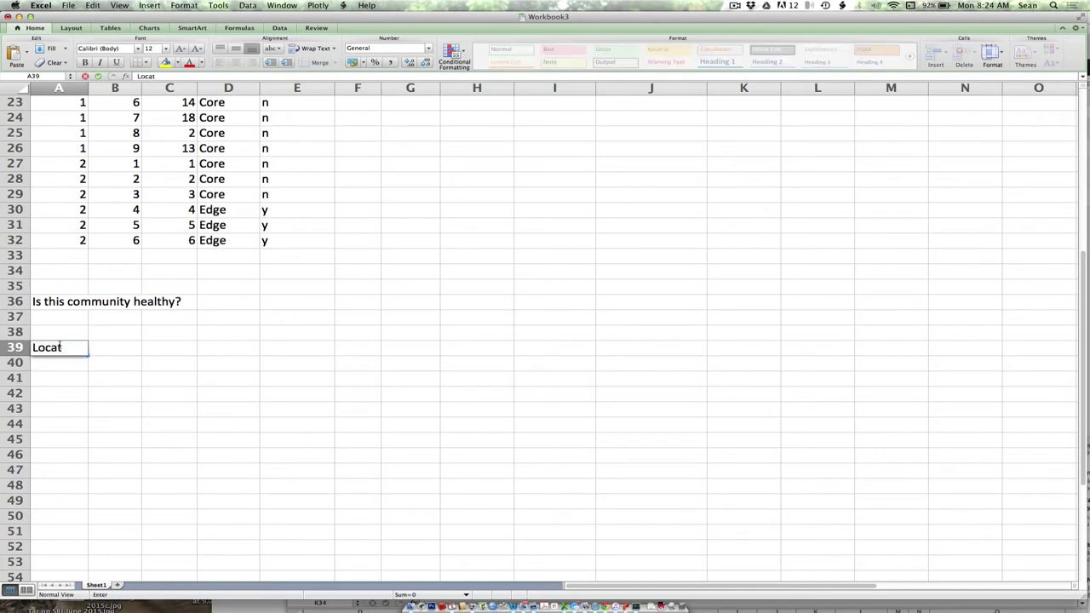
type("ion")
key("Return")
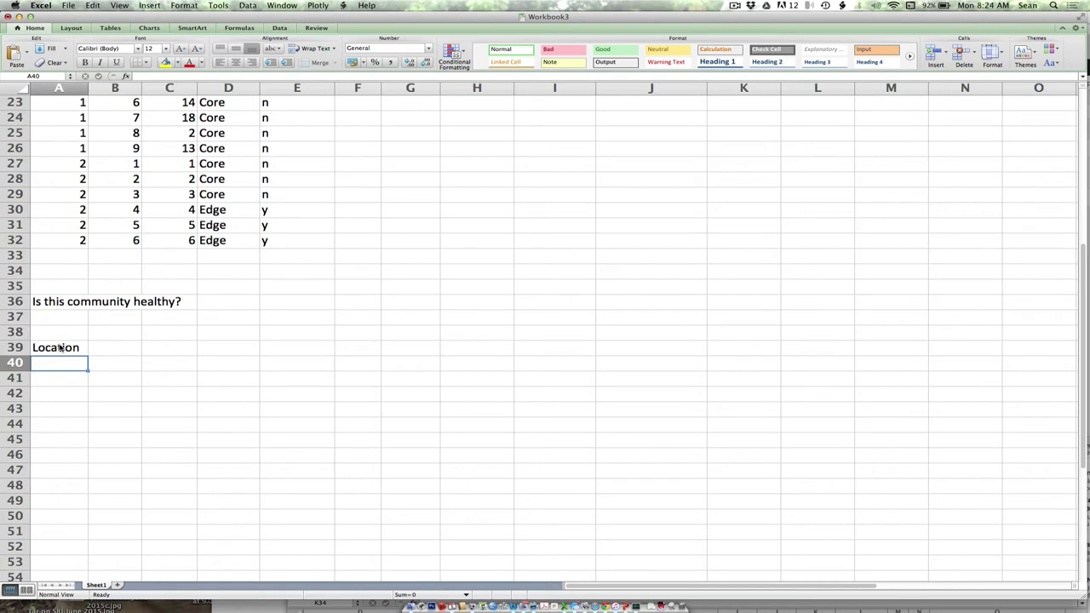
Change the title in cell A36 to "Is this community healthy (water quality)?"
key("Up")
key("Right")
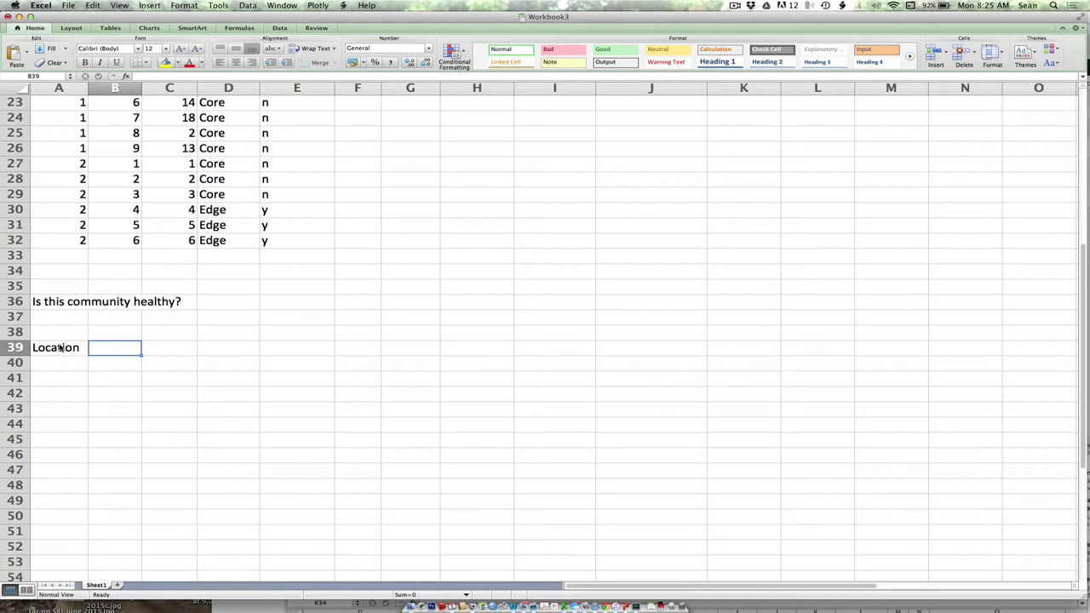
key("Up")
key("Up")
key("Up")
key("Left")
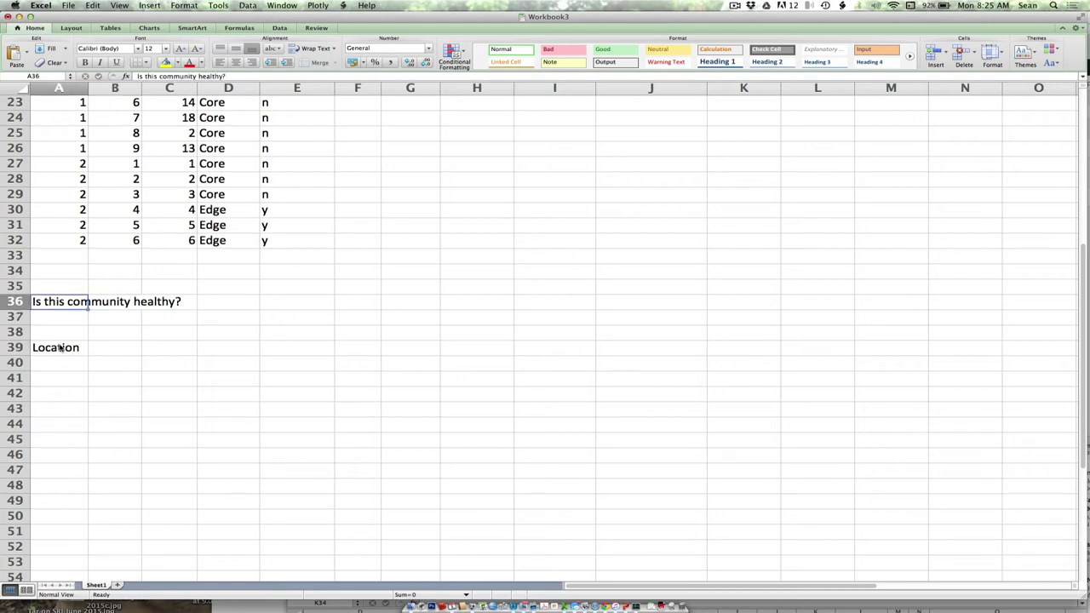
left_click(223, 76)
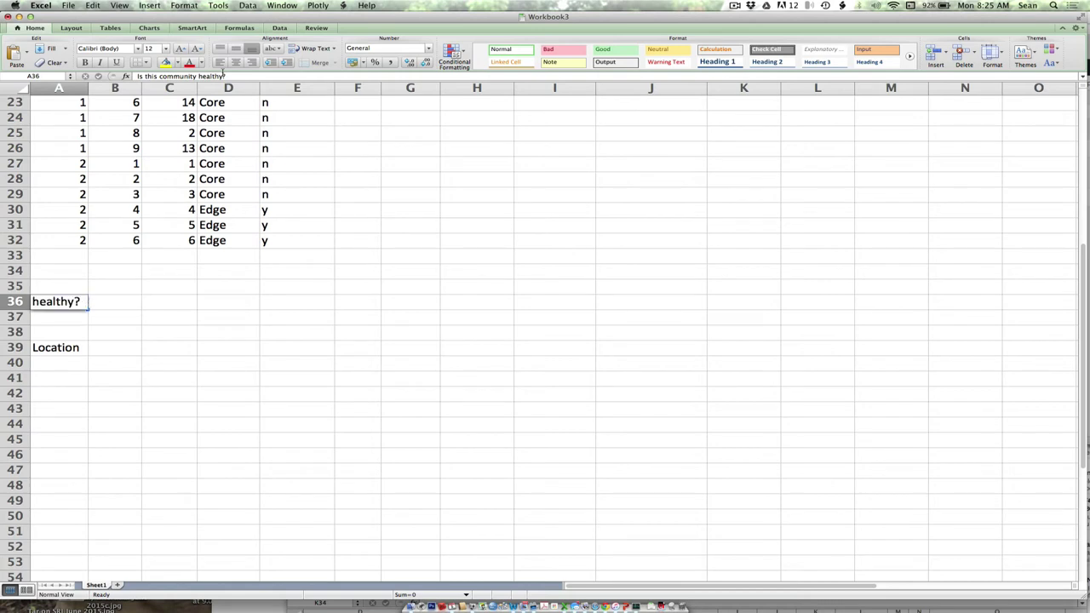
type("(water ")
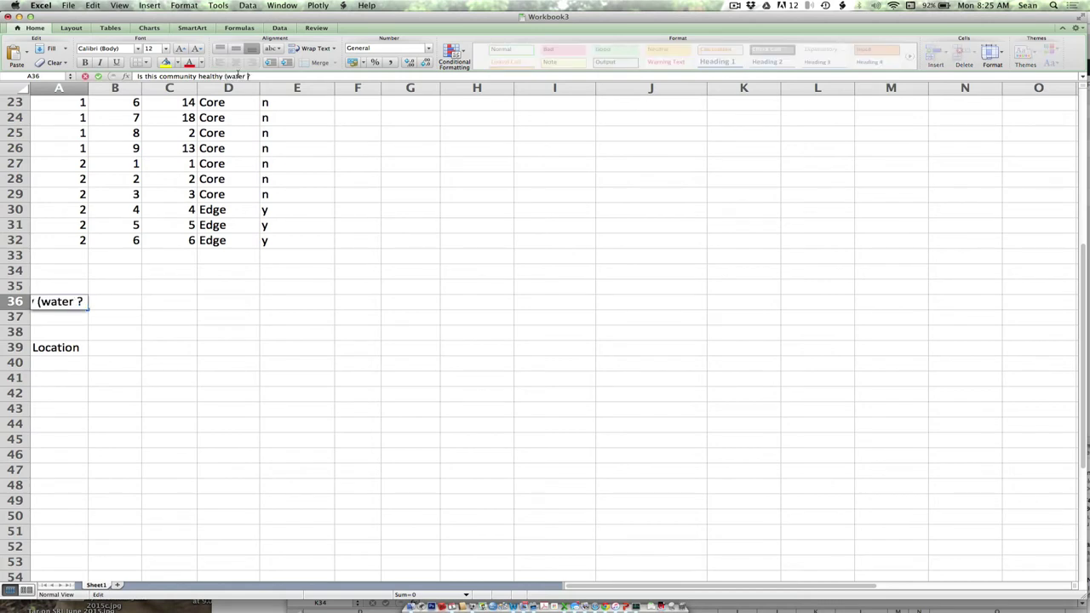
type("quality)")
key("BackSpace")
key("Return")
Add the headings Temp in cell B39 and pH in cell C39
key("Down")
key("Down")
key("Right")
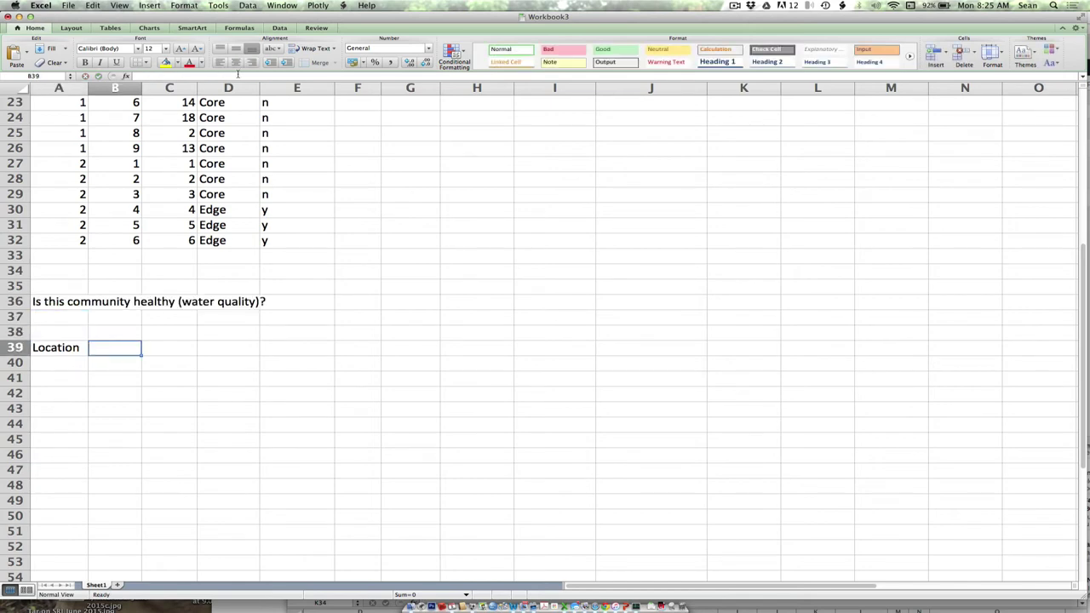
type("Temp")
key("Return")
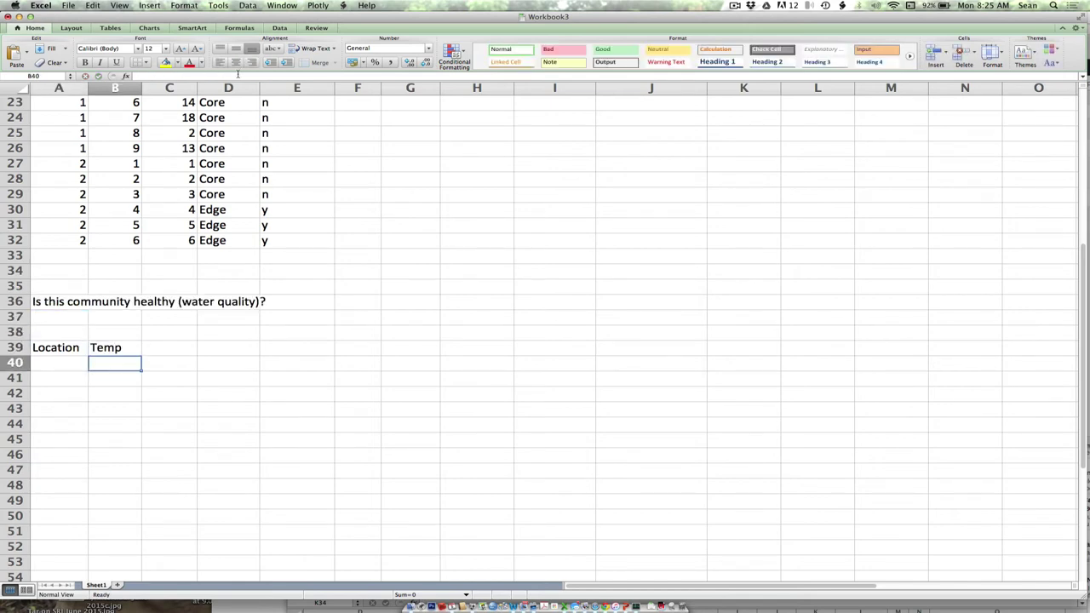
key("Up")
key("Right")
type("pH")
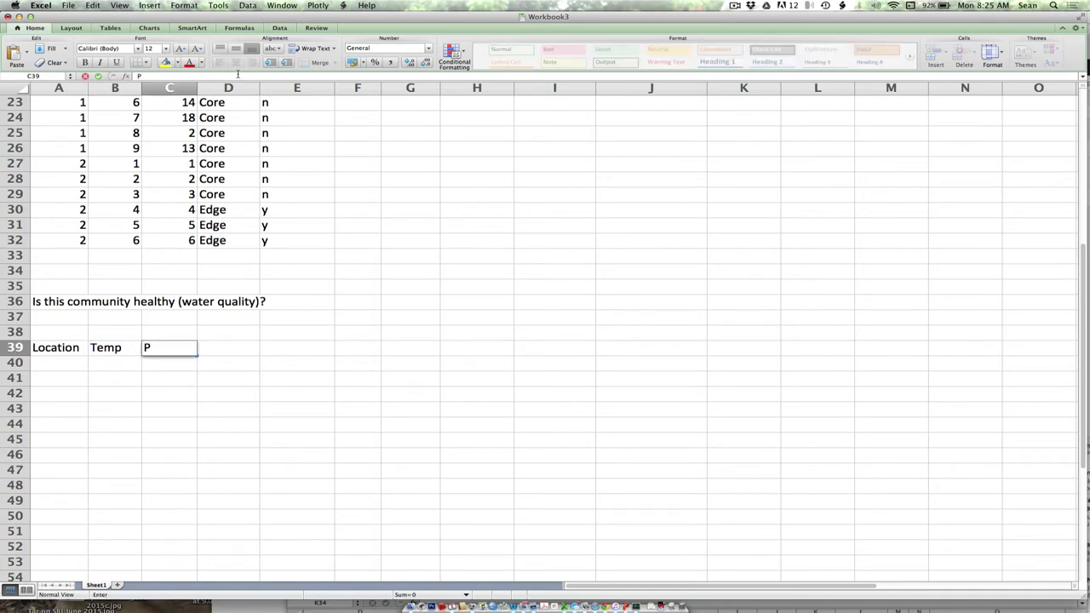
key("Return")
Add the heading TSS in cell D39
key("Up")
key("Right")
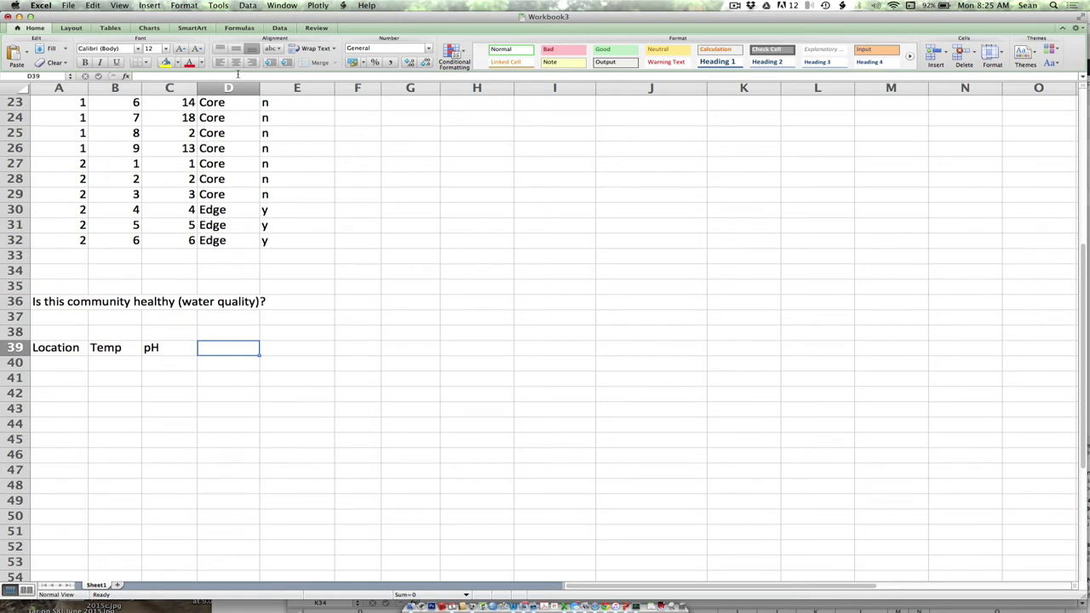
type("TSS")
key("Return")
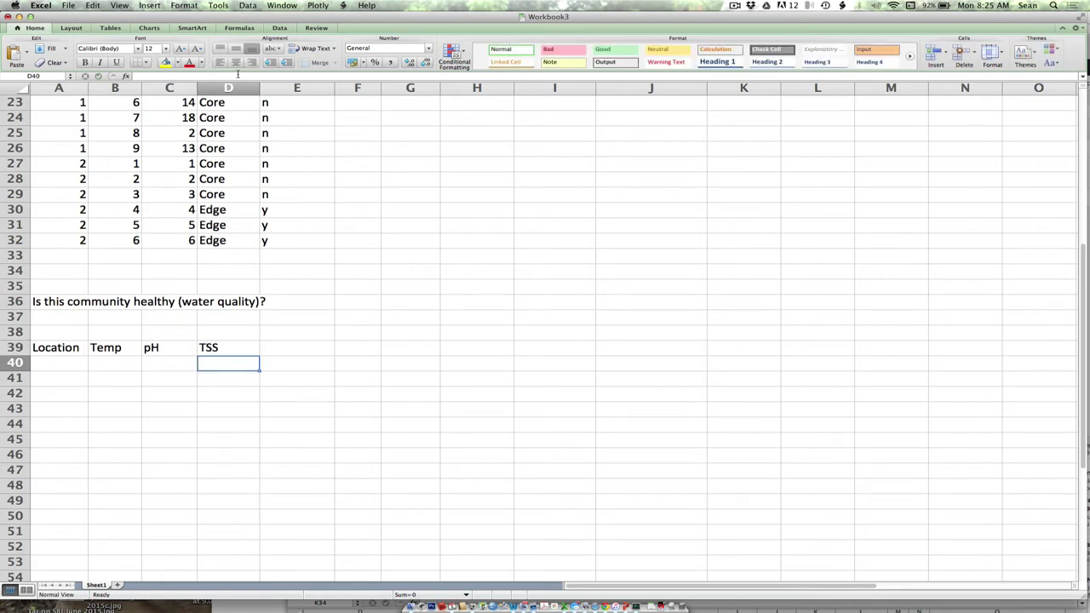
Set the heading in cell E39 to DO
key("Up")
key("Right")
type("O2")
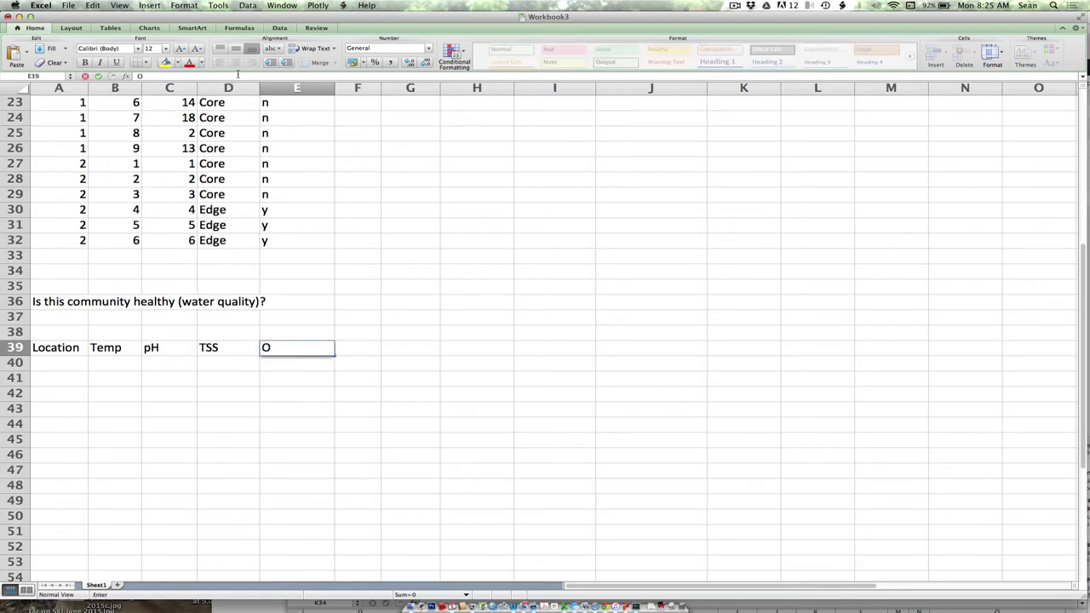
key("Return")
key("Up")
type("DO")
key("Return")
key("Up")
Add the heading photo? in cell F39 of the water quality table
key("Right")
key("Right")
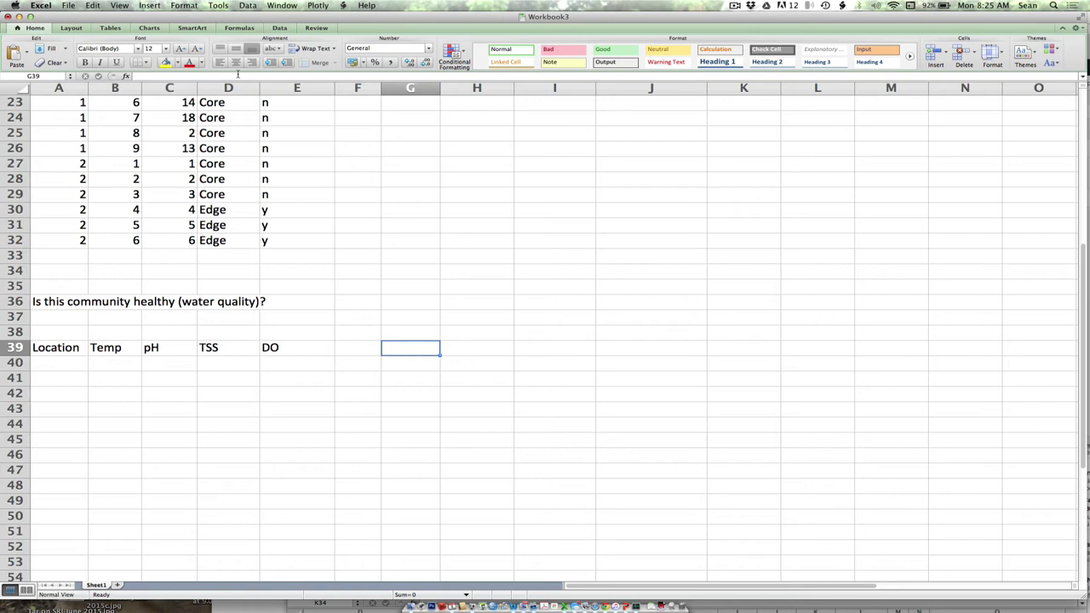
key("Left")
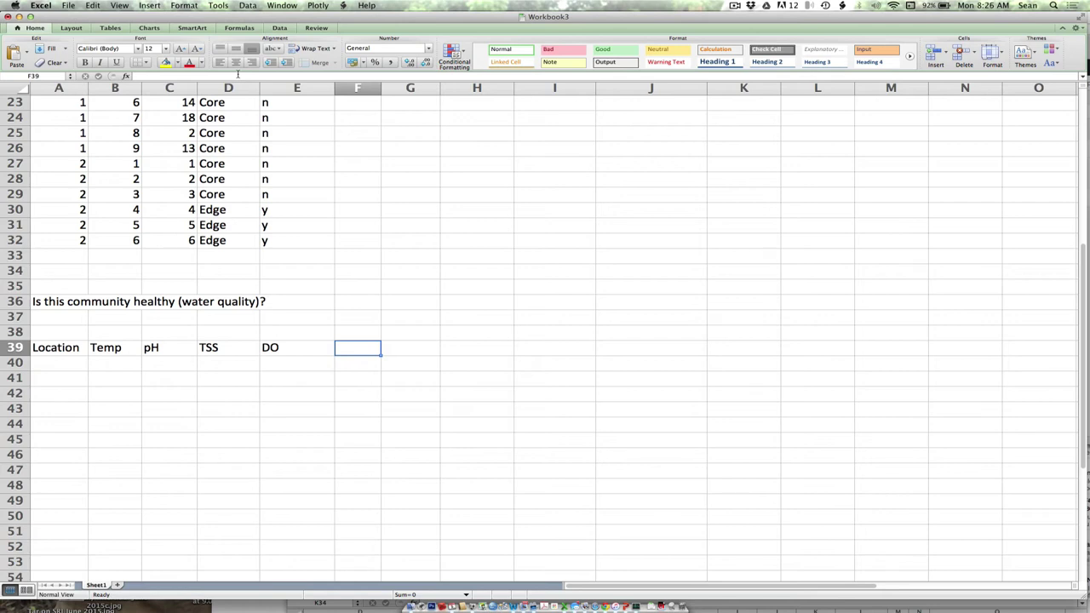
left_click_drag(168, 343, 298, 347)
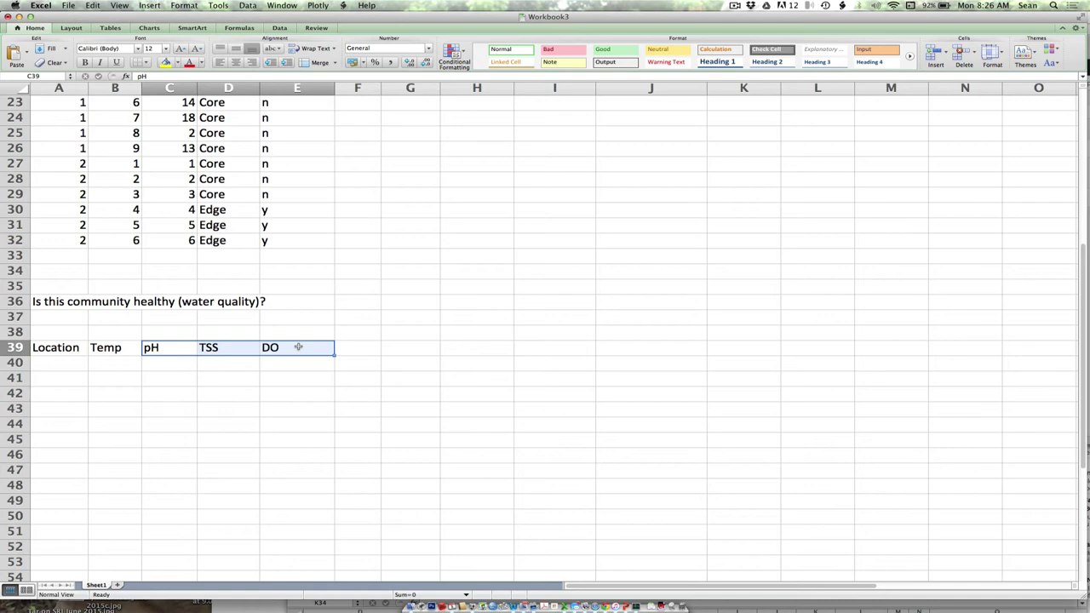
left_click(353, 349)
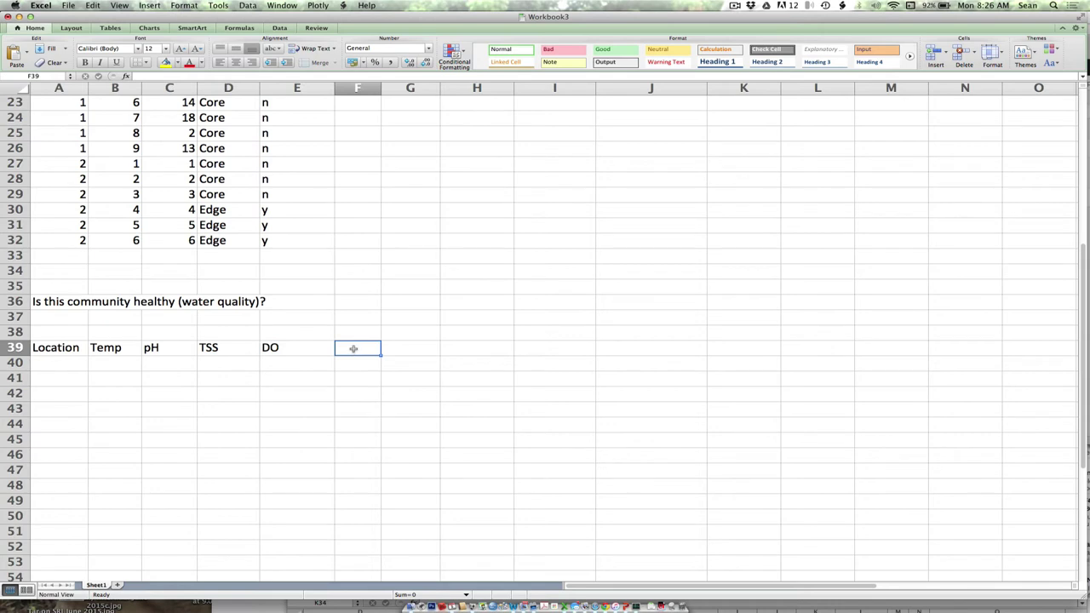
type("photo?")
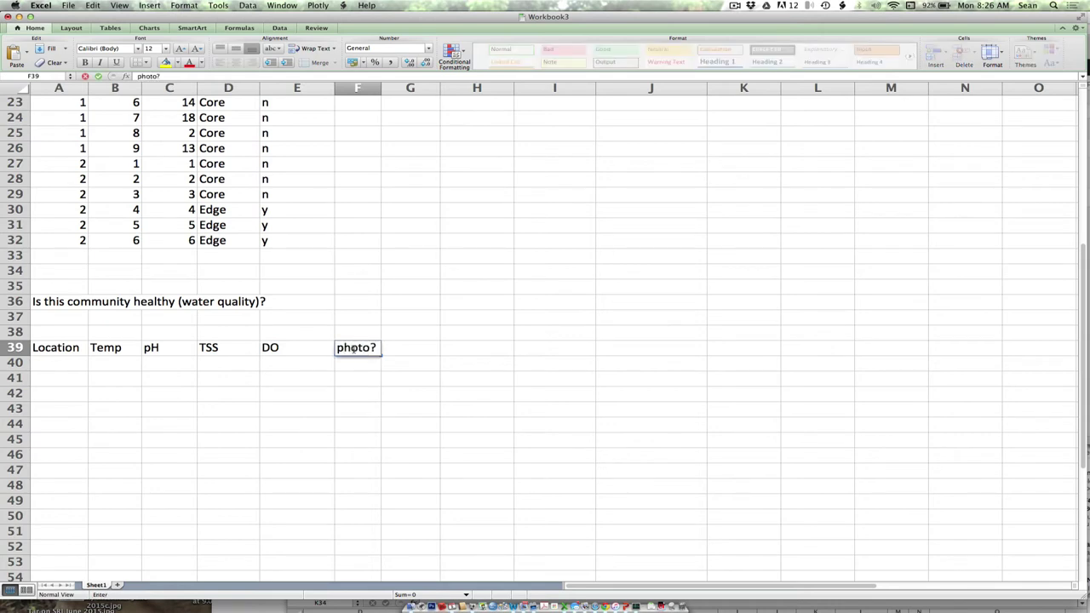
key("Return")
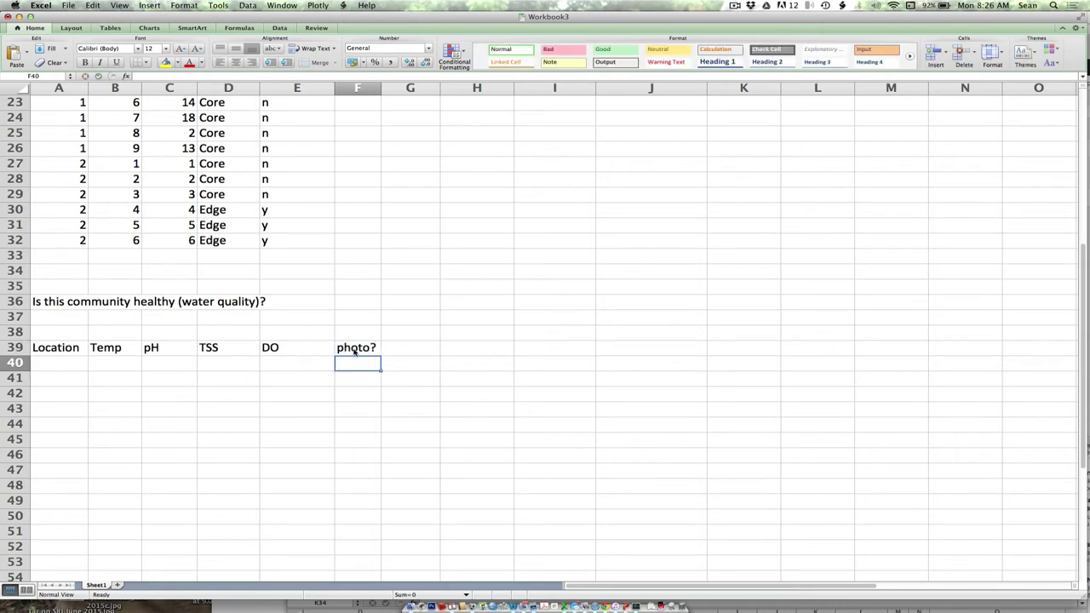
Enter y in cell F40 under photo? and add the heading photo file name in cell G39
type("y")
key("Return")
key("Up")
key("Right")
key("Up")
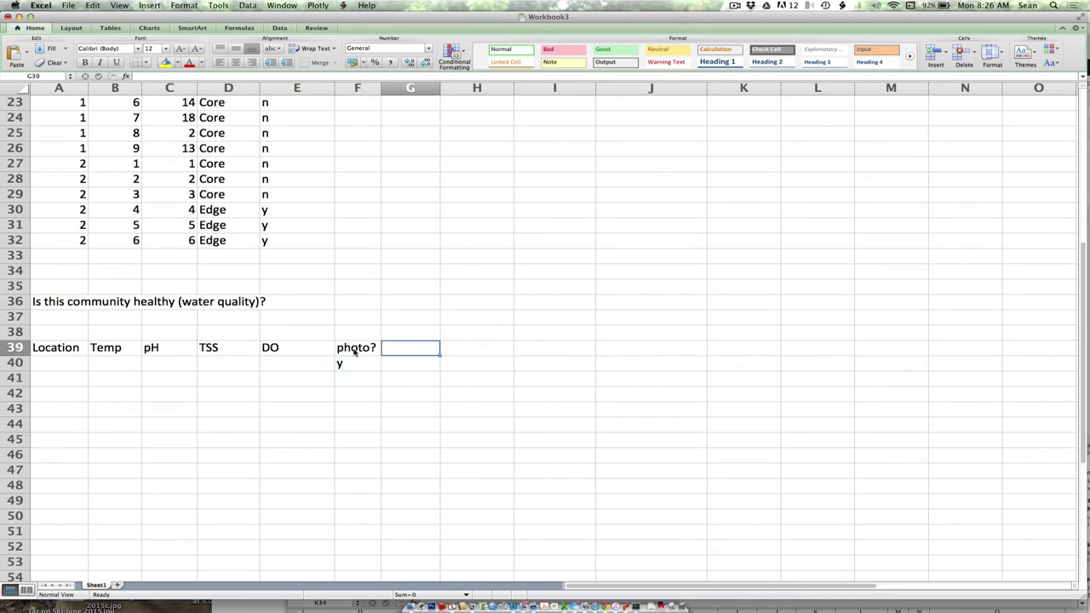
type("photo")
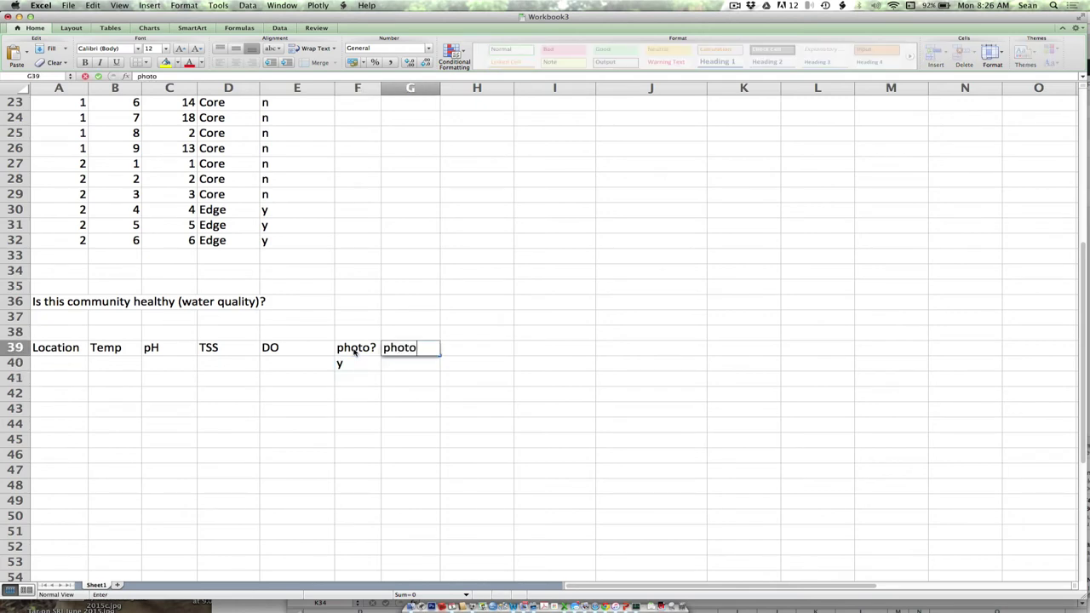
type(" file name")
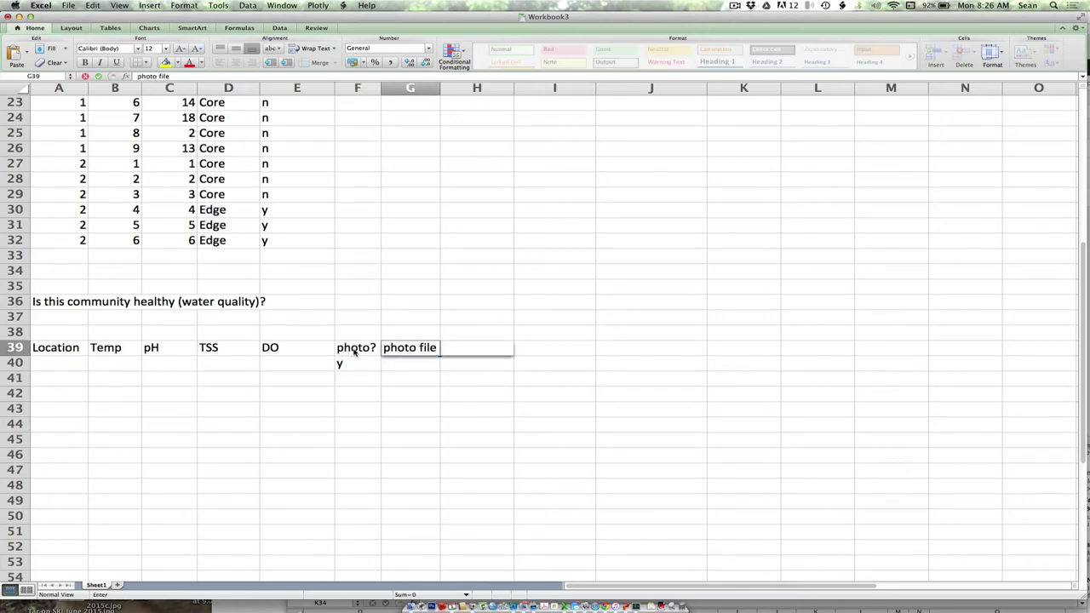
key("Return")
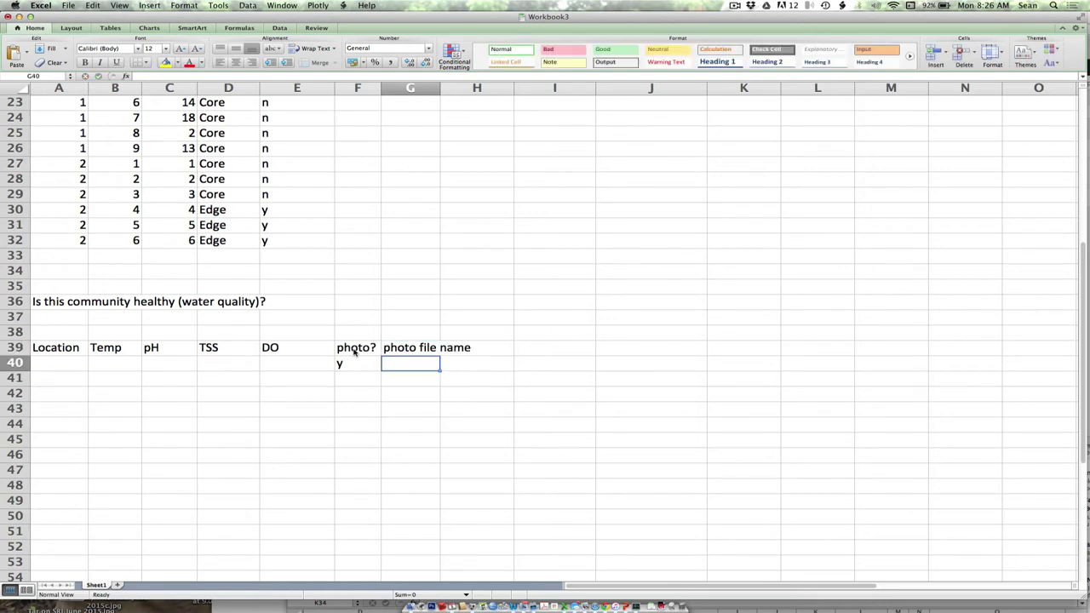
Enter SRI_099_076.jpg in cell G40 and widen column G to fit the file name
type("SRI_")
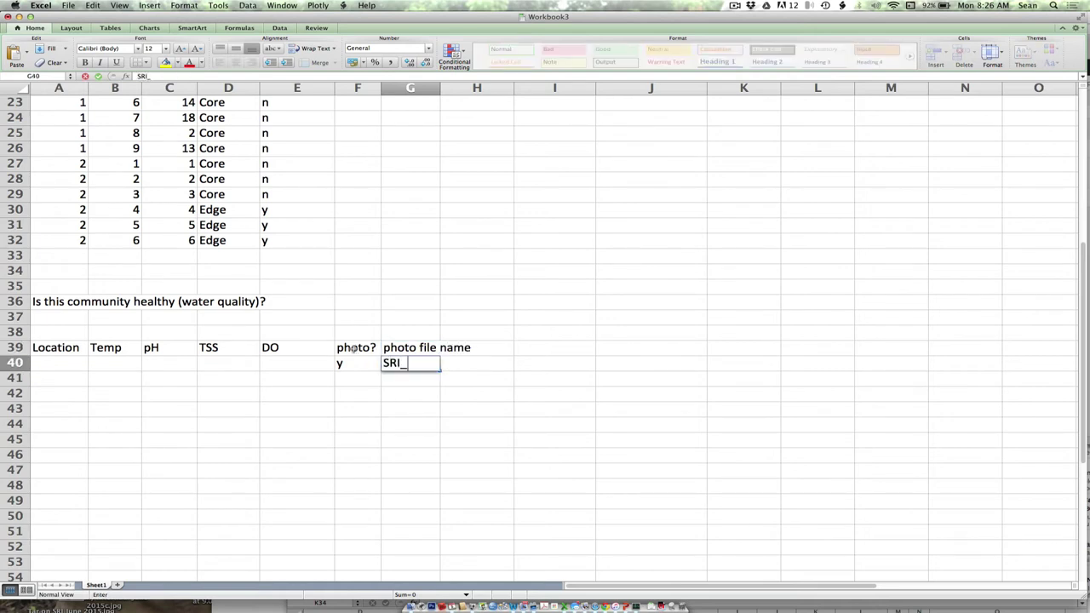
type("099_07")
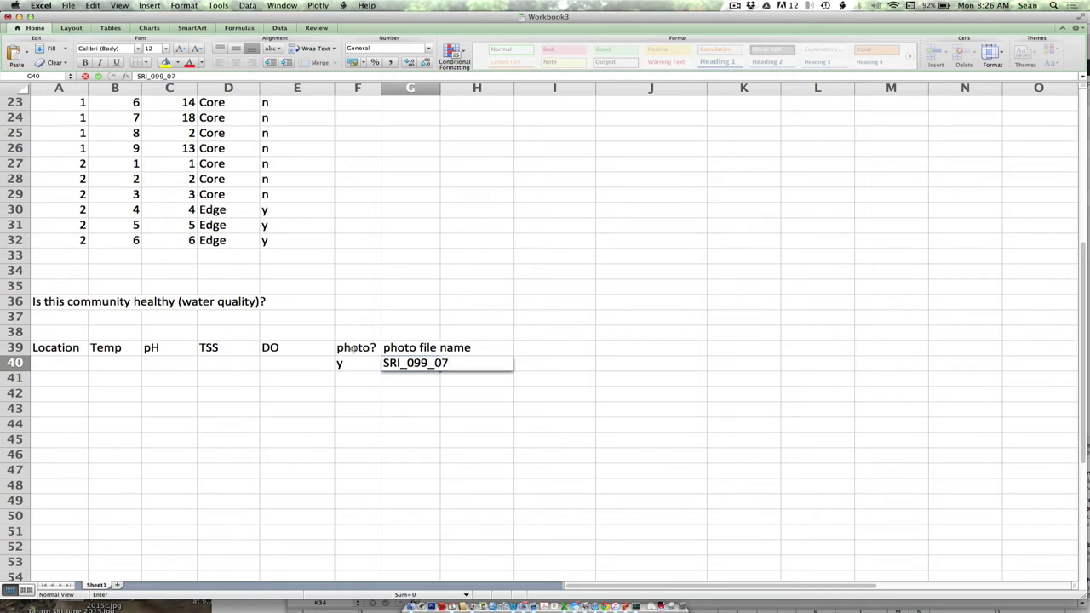
type("6.jpg")
key("Return")
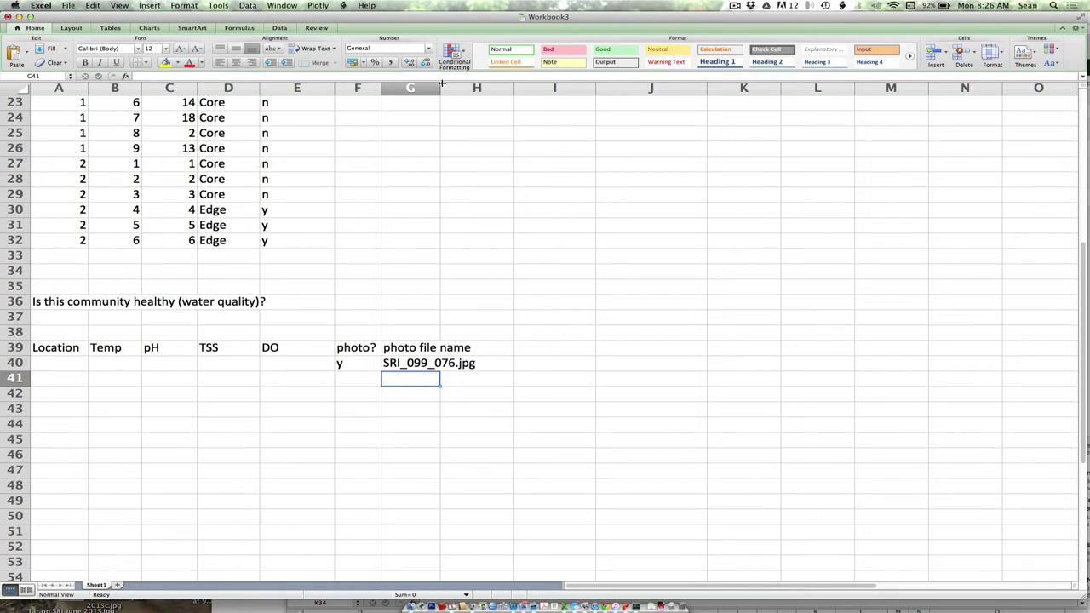
left_click_drag(440, 89, 480, 89)
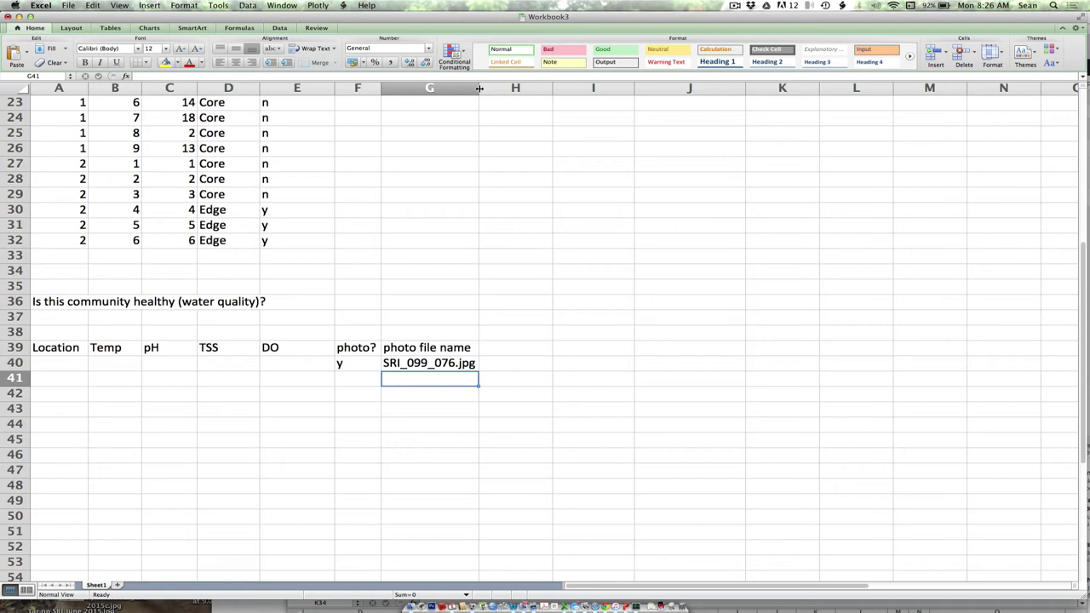
Add the heading algae? in cell H39 and enter y below it in cell H40
key("Up")
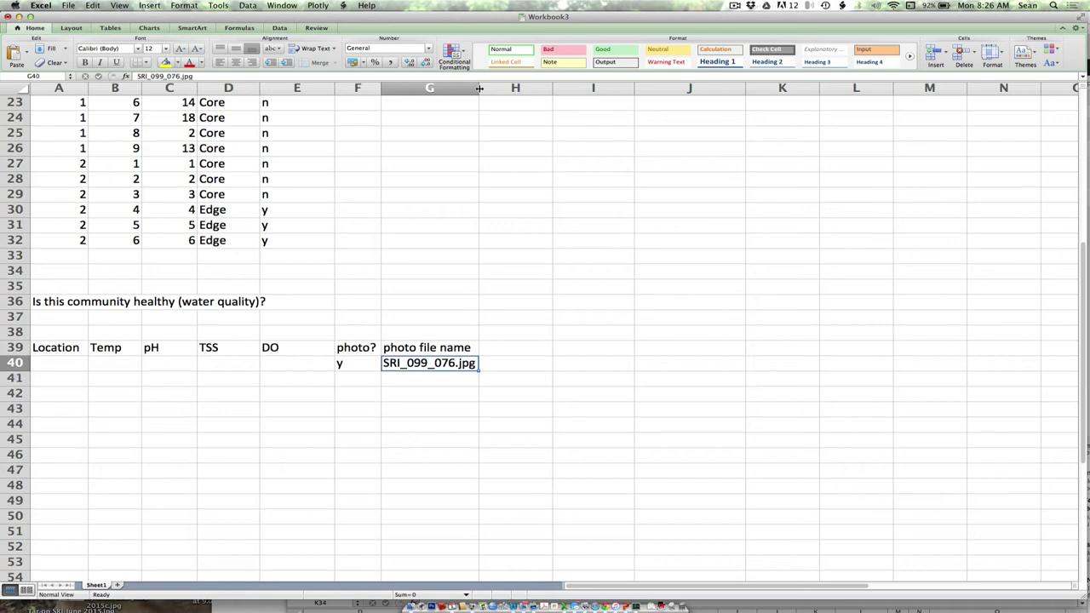
key("Up")
key("Right")
type("alga")
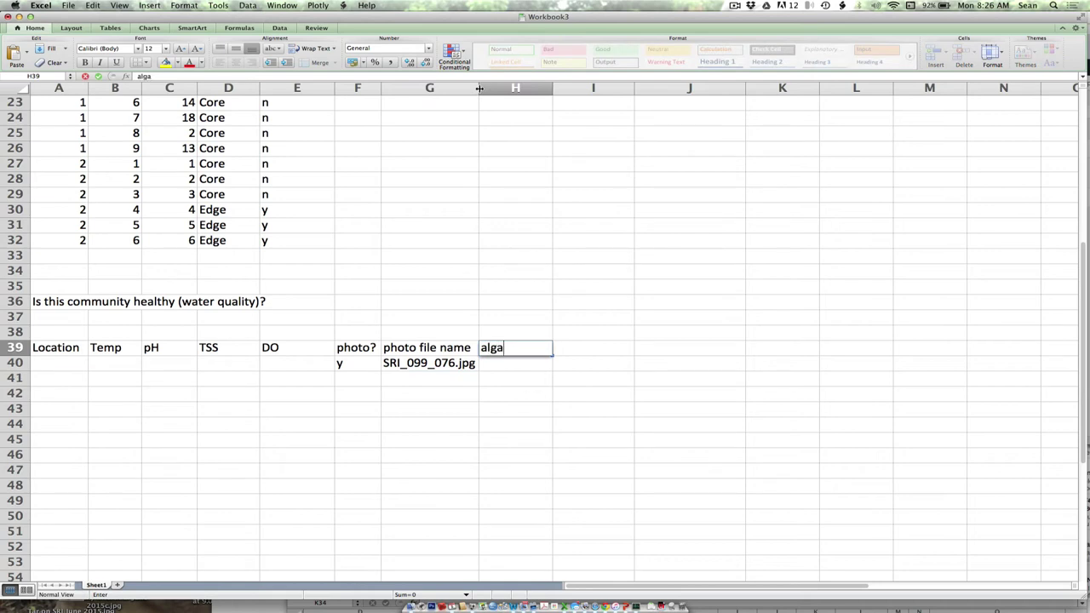
type("e?")
key("Return")
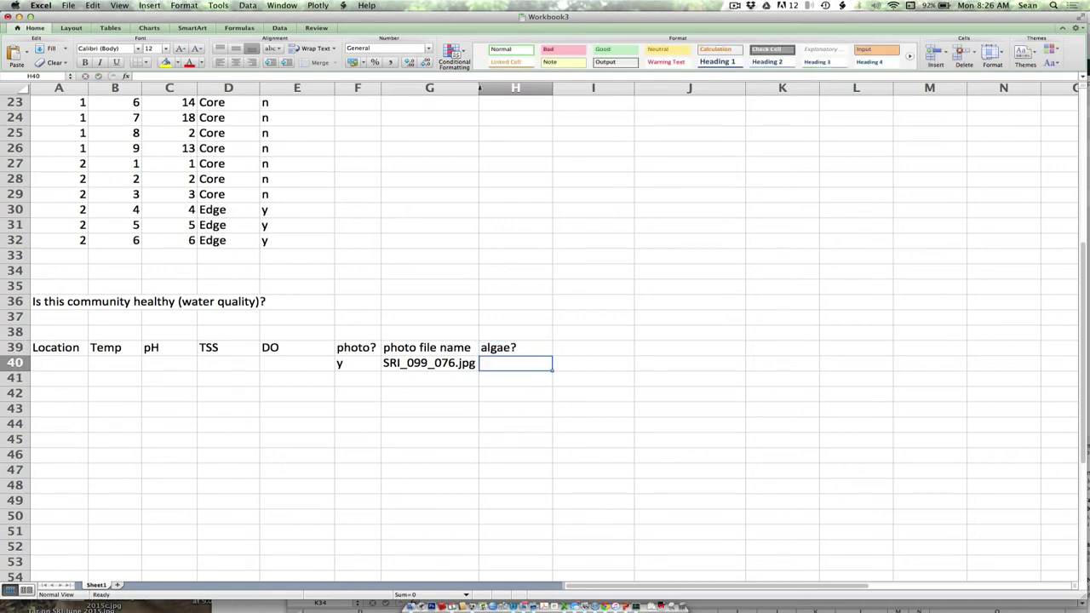
type("y")
key("Up")
Add the heading recent ppt in cell I39 of the water quality table
key("Up")
key("Right")
key("Down")
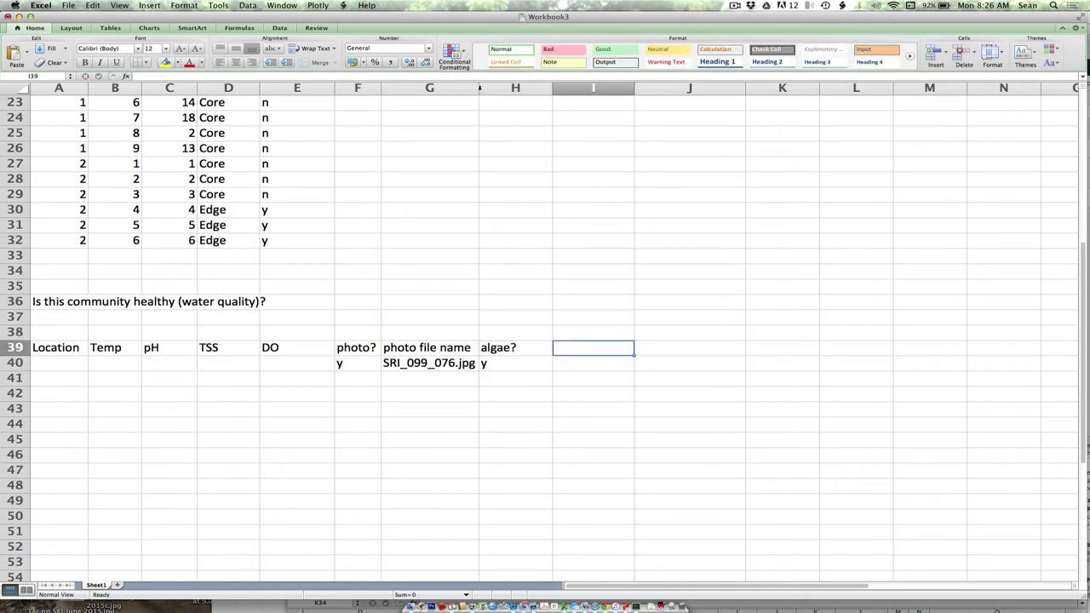
type("recent ra")
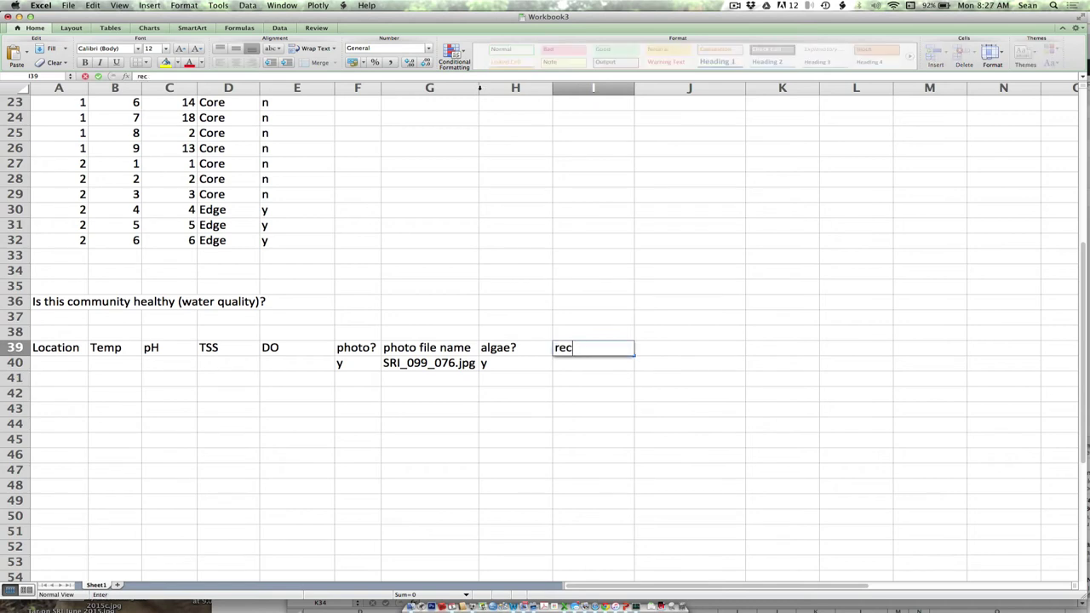
key("BackSpace")
key("BackSpace")
type("ppt")
key("Return")
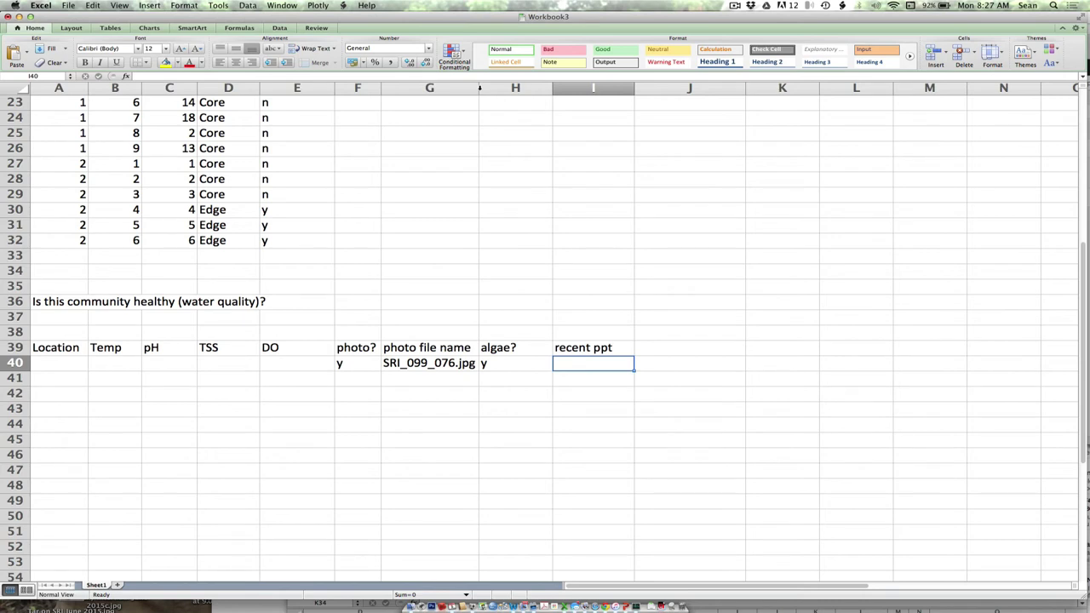
Add the heading soils in cell J39 of the water quality table
key("Up")
key("Right")
type("soils")
key("Return")
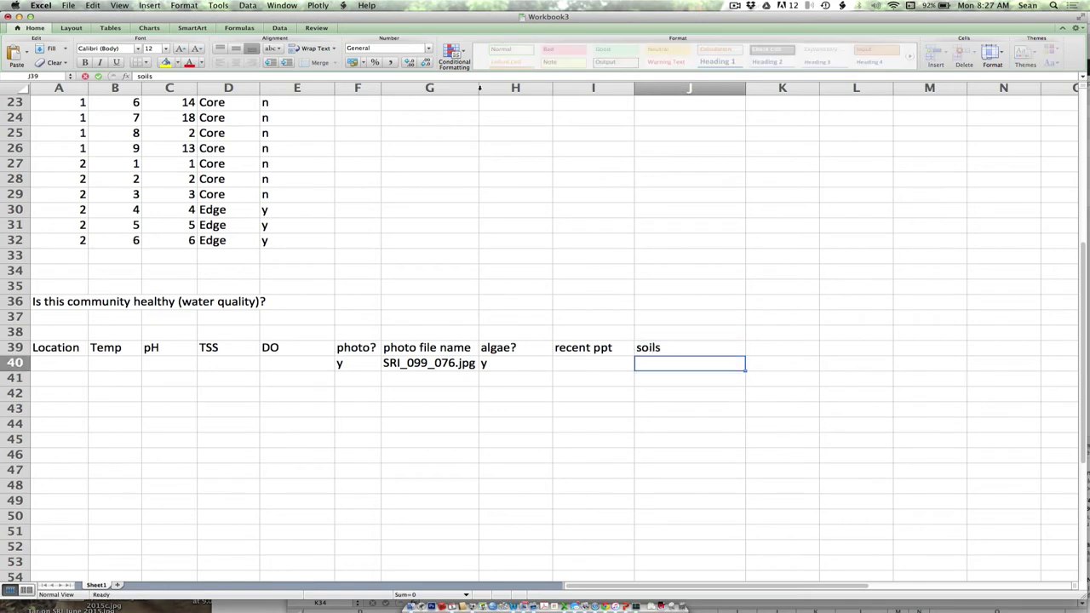
key("Up")
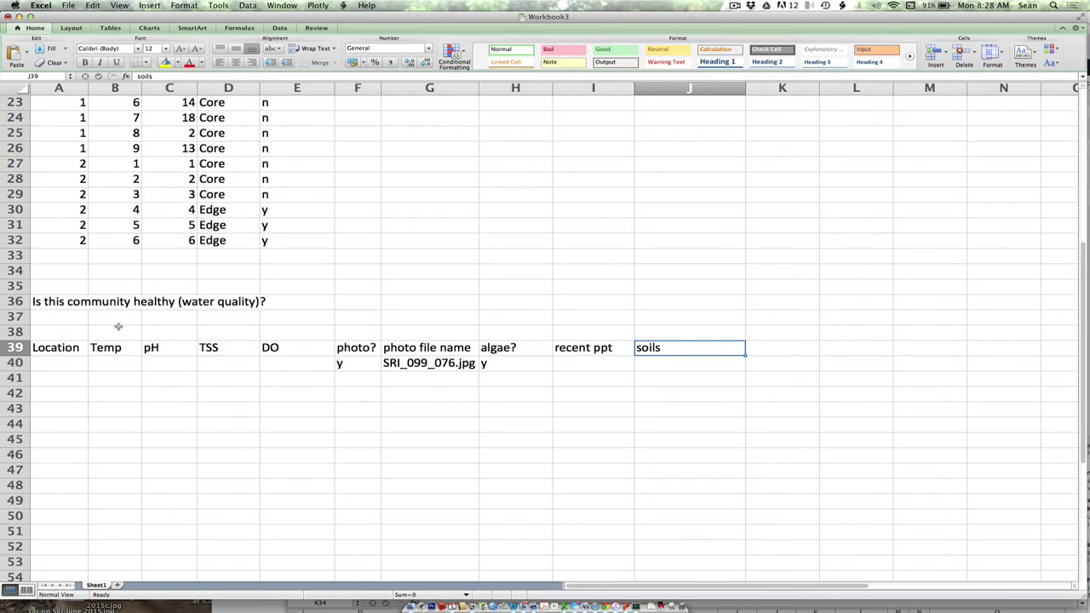
Insert blank cells at A39:A41, shifting the water quality table one column to the right
left_click(75, 349)
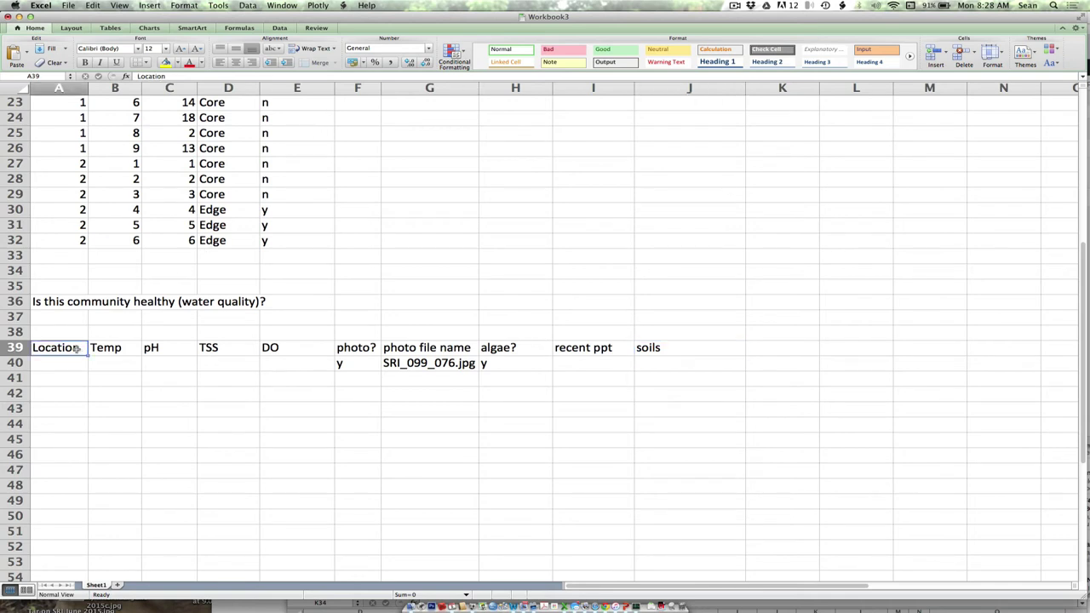
left_click_drag(74, 378, 73, 349)
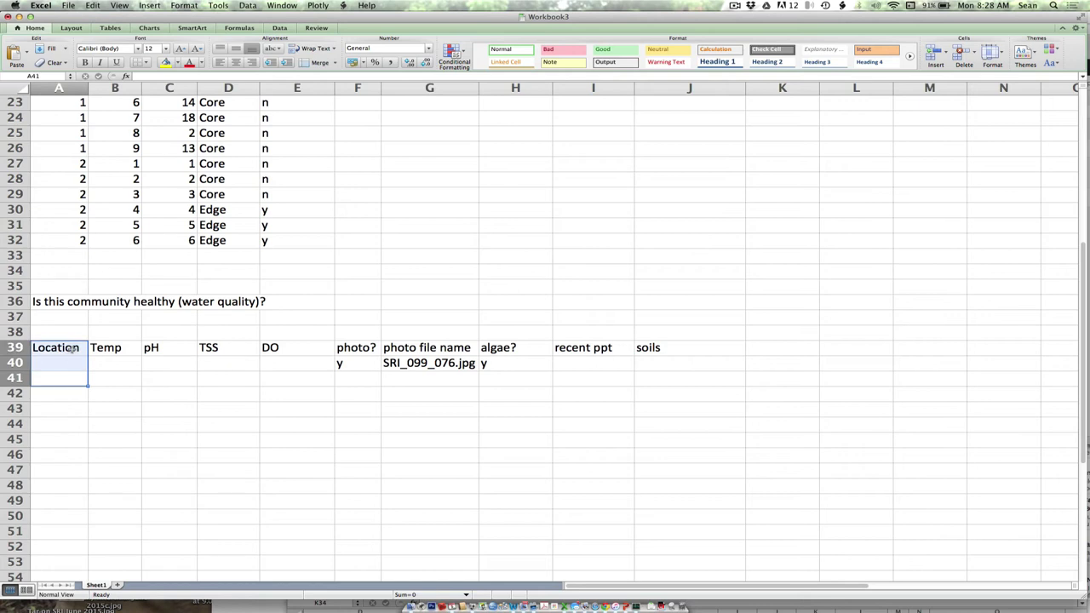
left_click(155, 5)
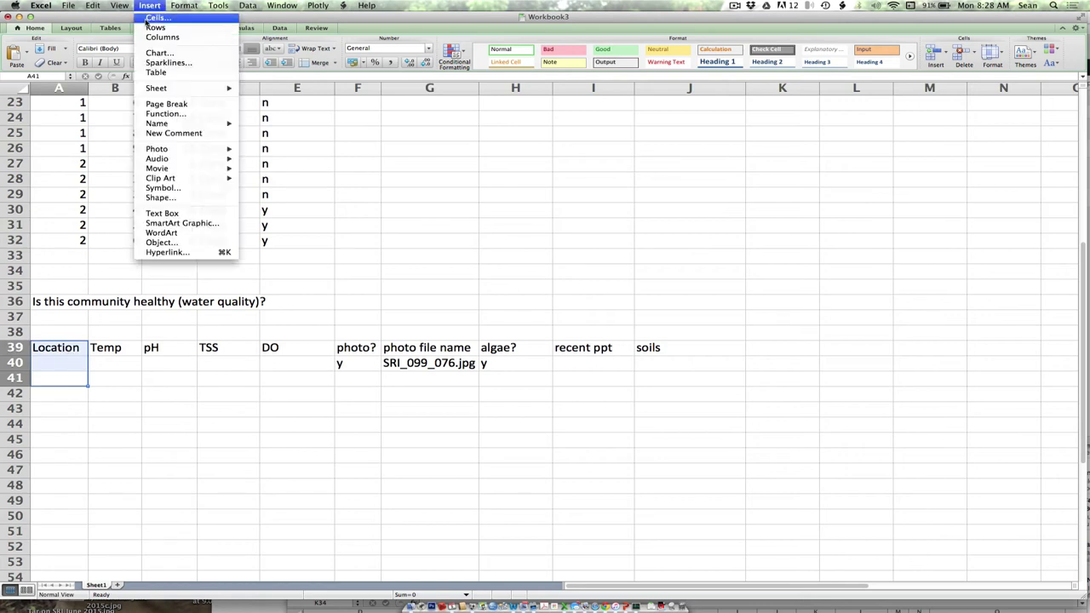
left_click(149, 19)
left_click(464, 357)
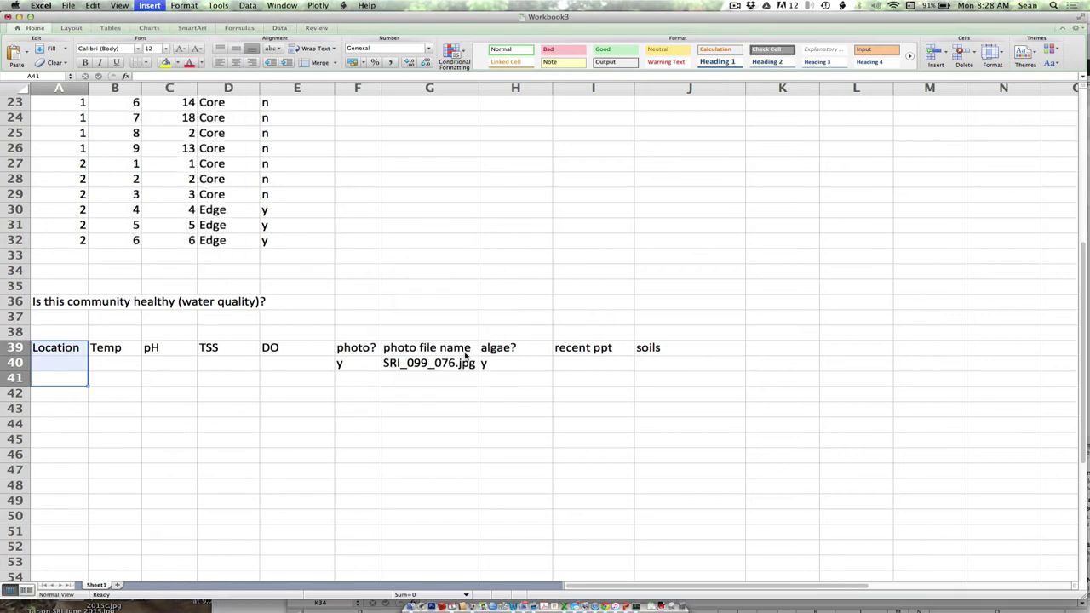
Add the heading Date in the empty cell A39
left_click(75, 342)
type("Da")
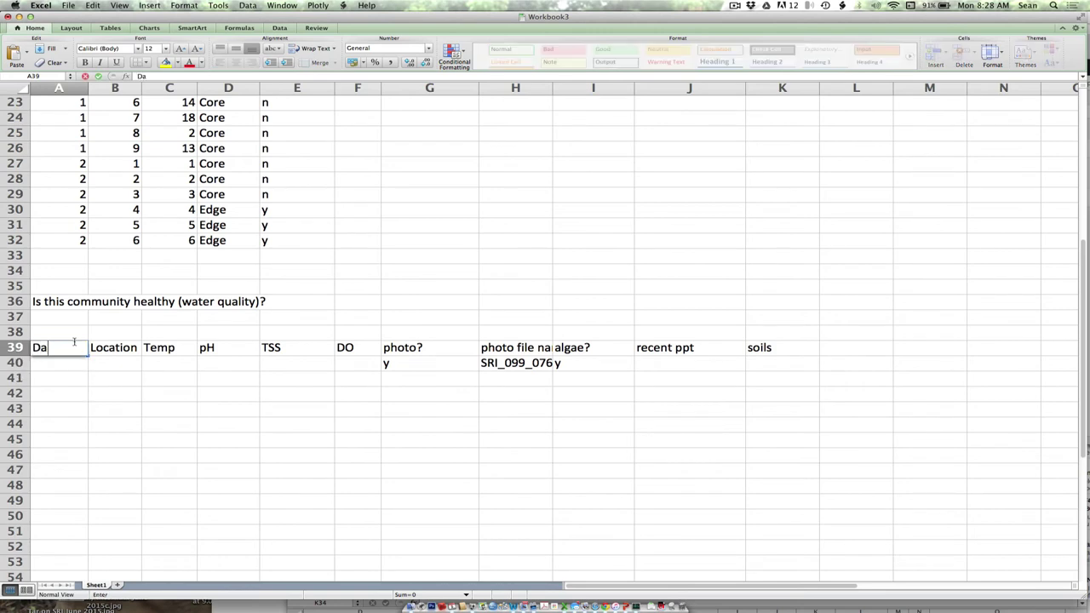
type("te")
key("Return")
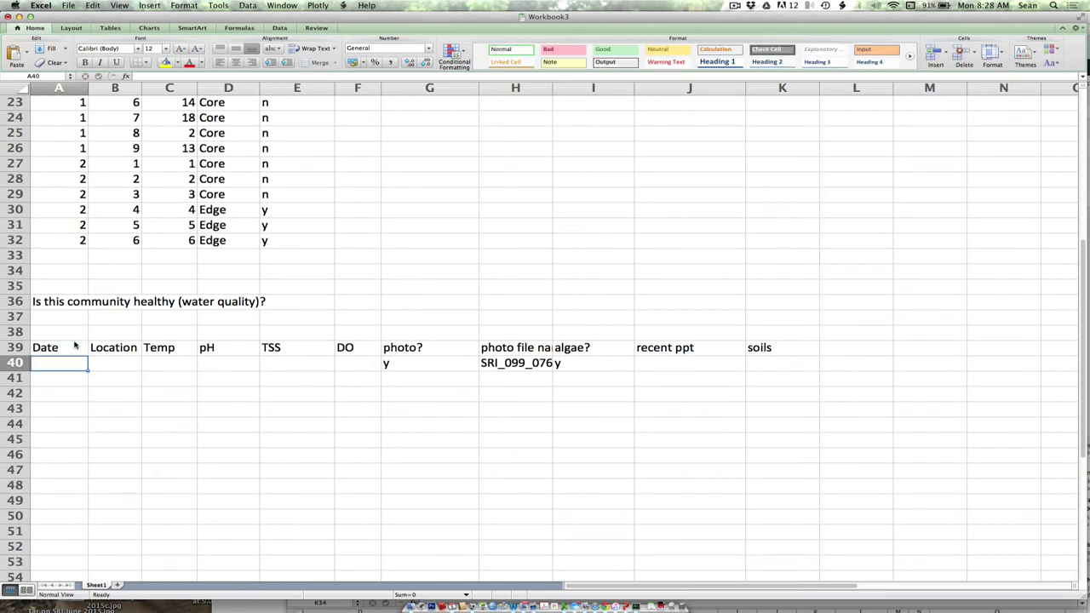
Insert blank cells at A39:A42 with the Shift cells right option
left_click_drag(74, 346, 54, 390)
left_click(151, 5)
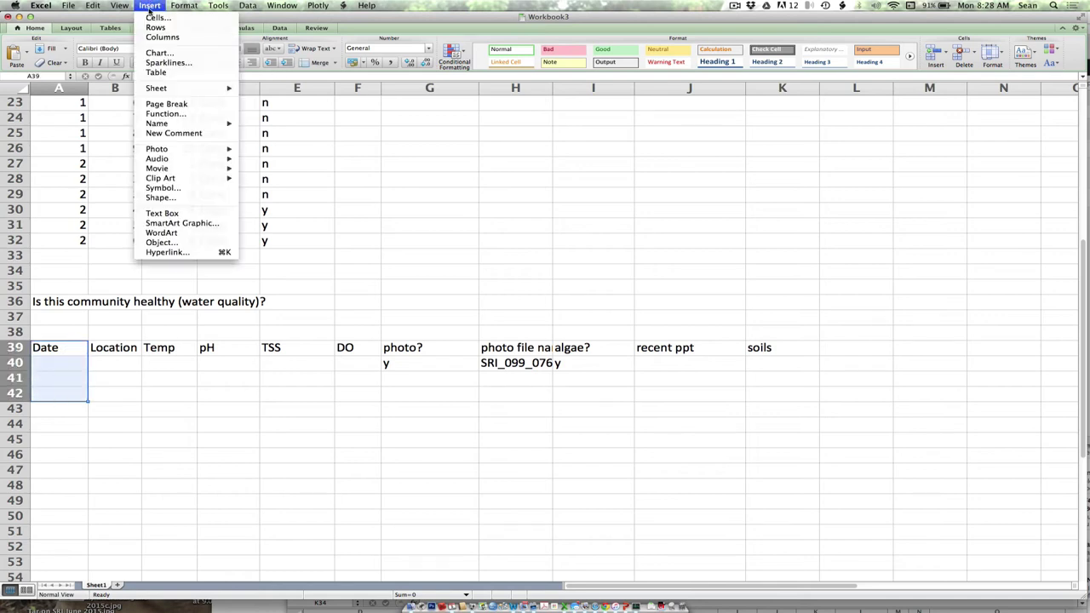
left_click(150, 18)
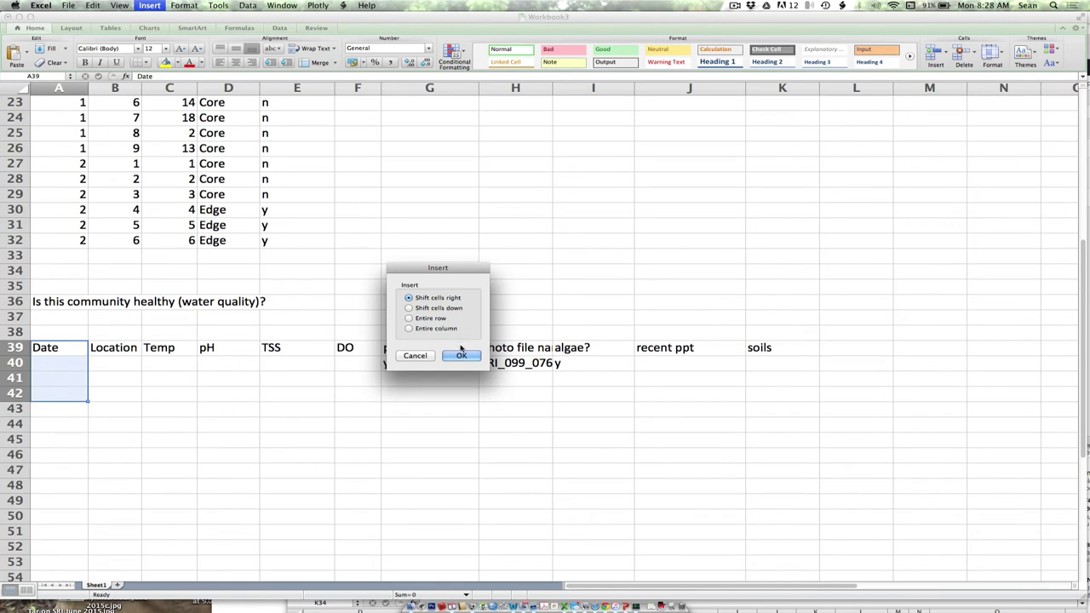
left_click(460, 357)
Move the Date heading from cell B39 back to cell A39
left_click(112, 348)
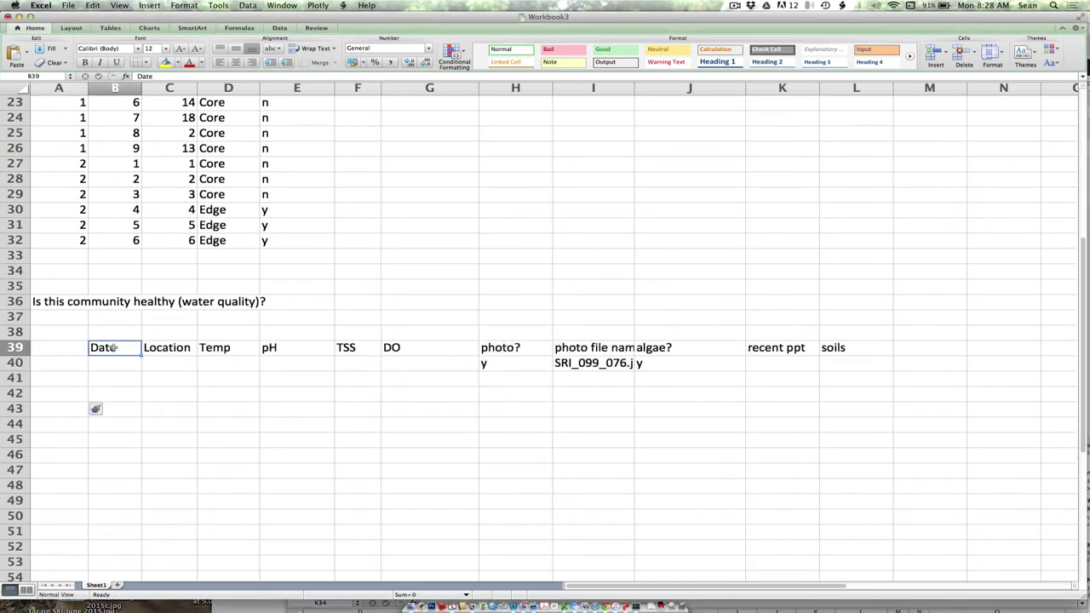
key("super+c")
key("Left")
key("super+v")
Add the heading Year in cell B39 between Date and Location
left_click(113, 348)
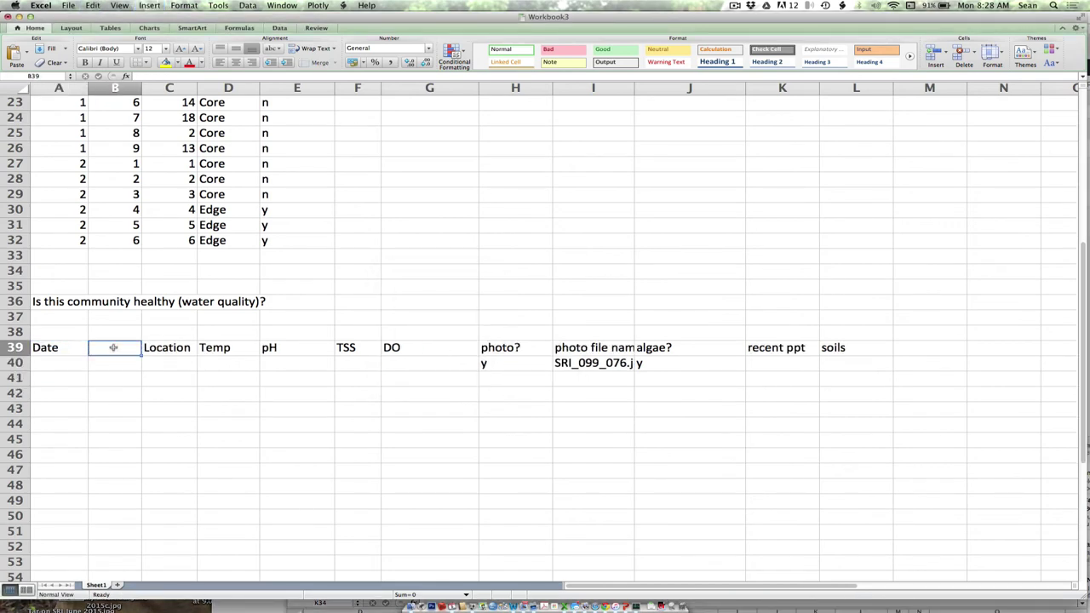
type("Year")
key("Return")
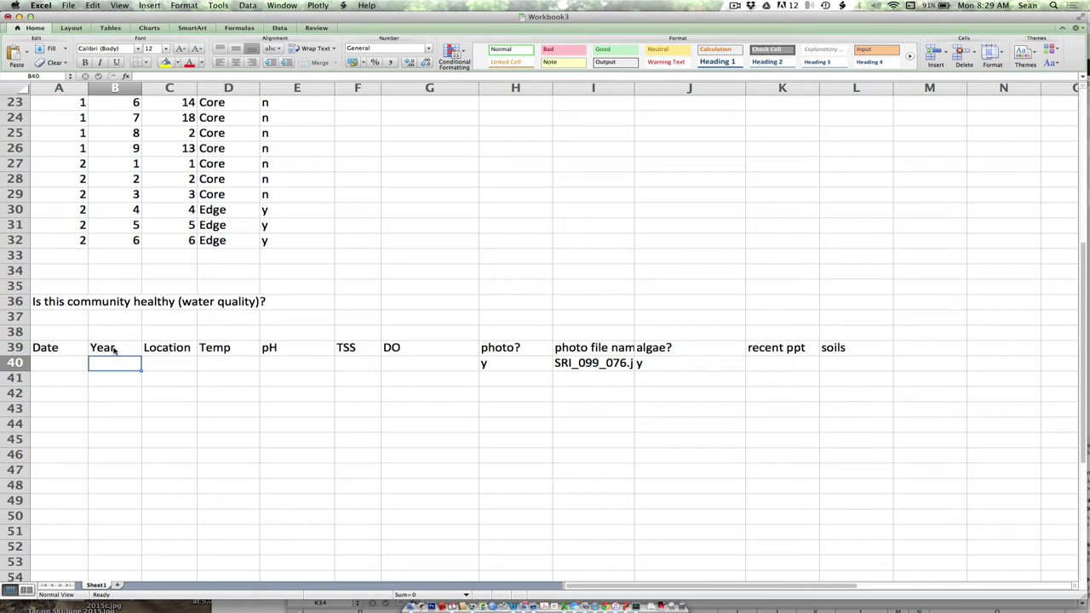
Enter 2015 in cells B40, B41 and B42 under the Year heading
type("2015")
key("Return")
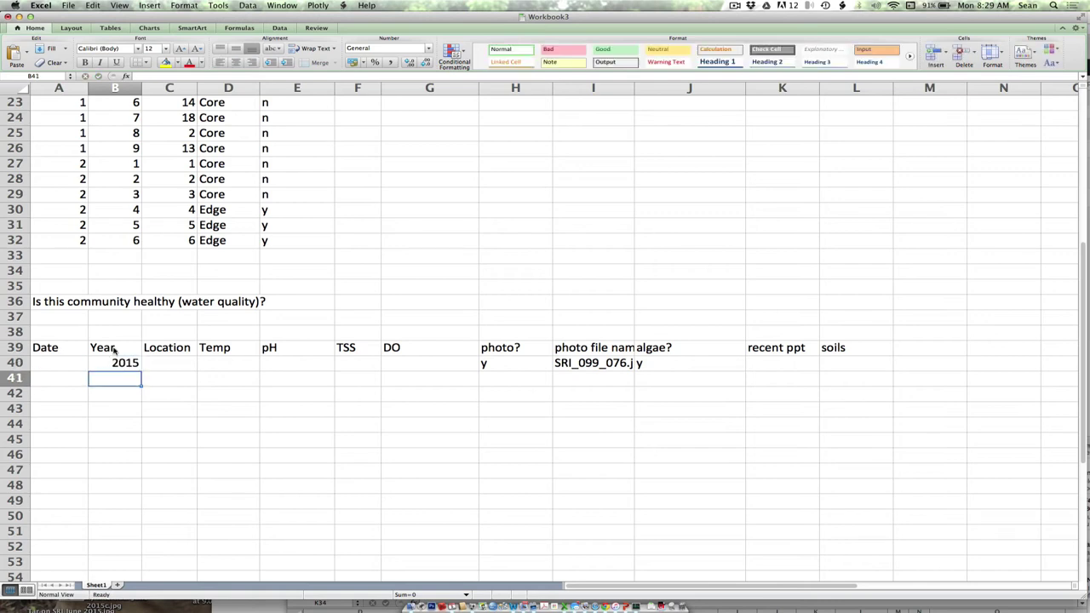
left_click_drag(65, 366, 61, 414)
left_click(104, 380)
type("2015")
key("Return")
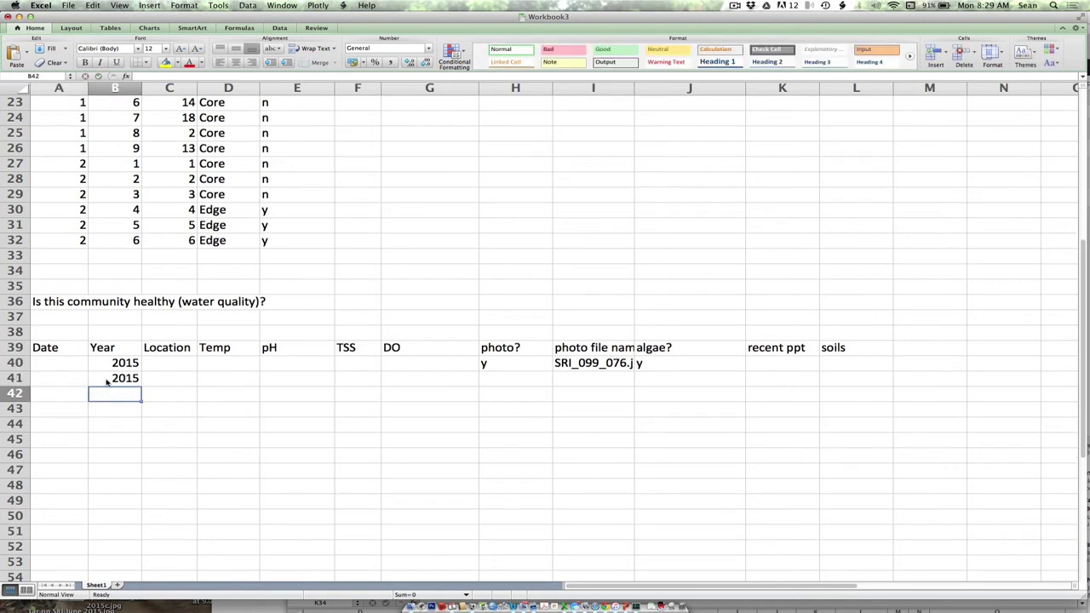
type("2015")
key("Return")
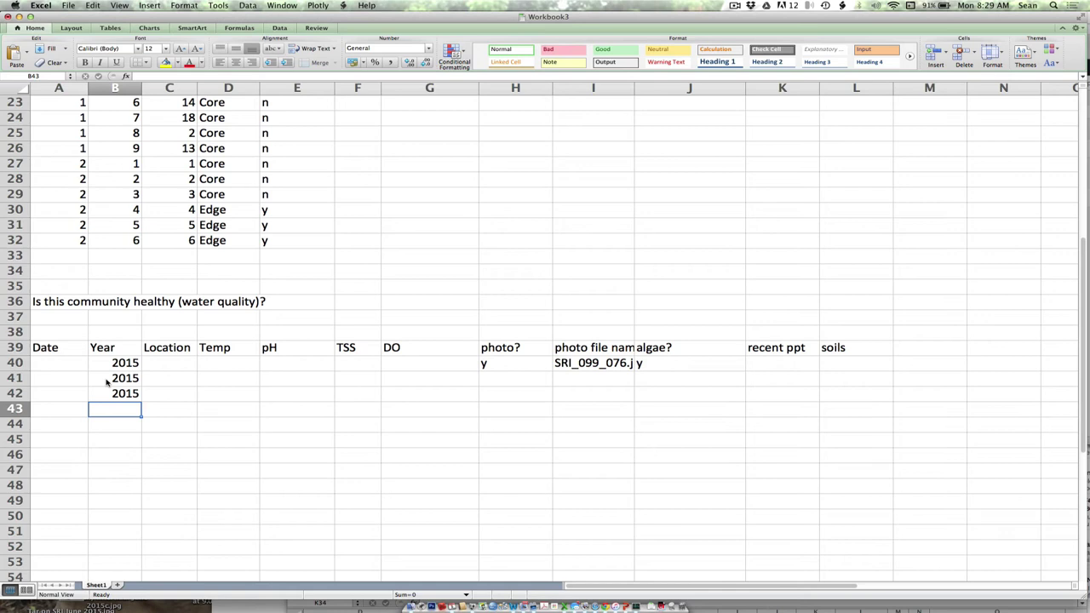
Continue the Year column with 2014 in cell B43 and 1983 in cell B44
type("2014")
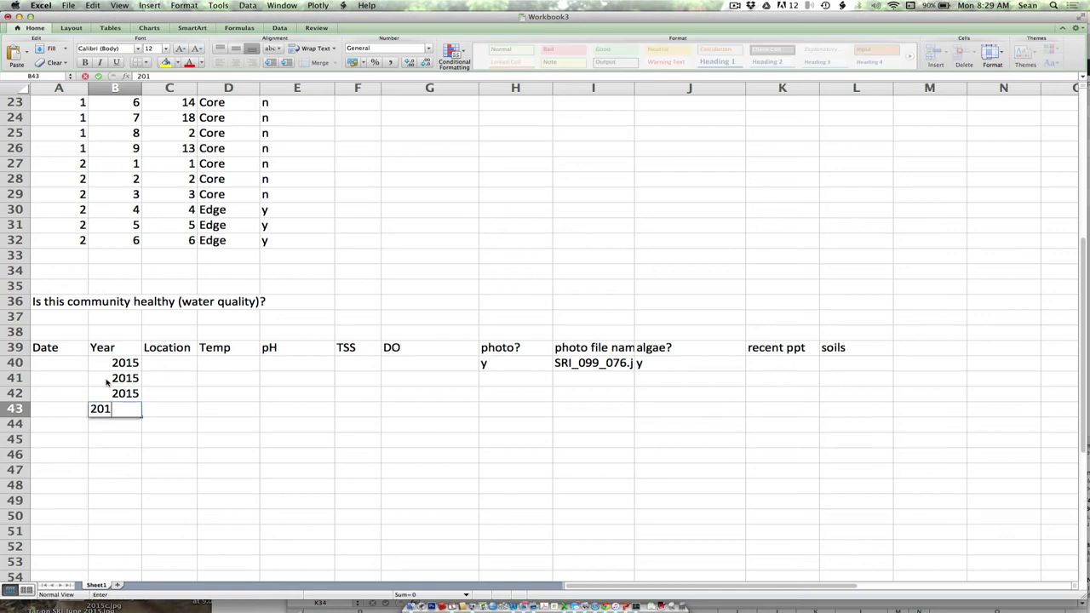
key("Return")
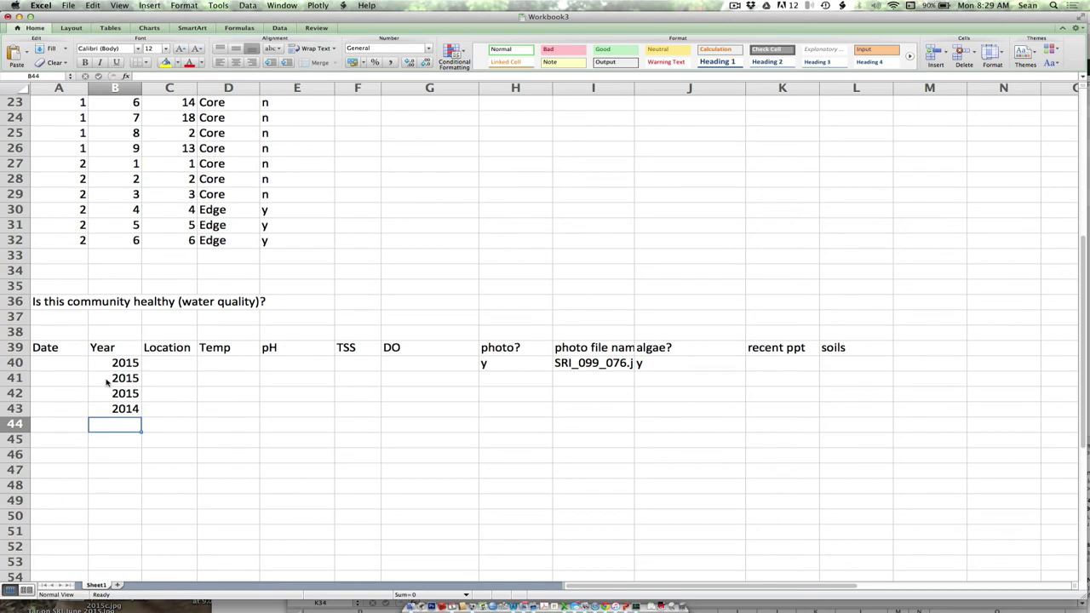
type("19")
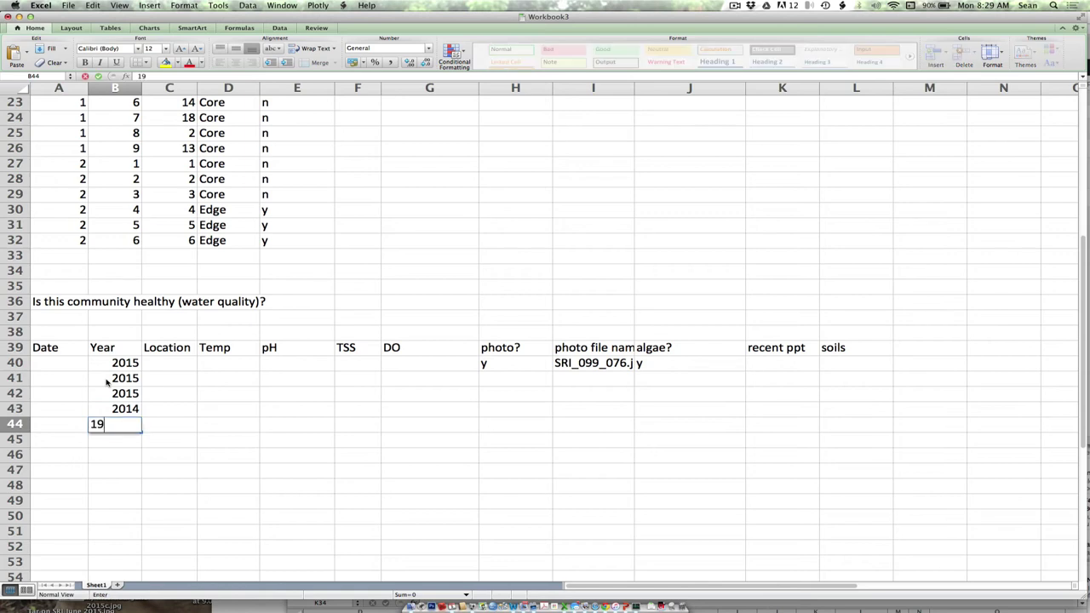
type("83")
key("Return")
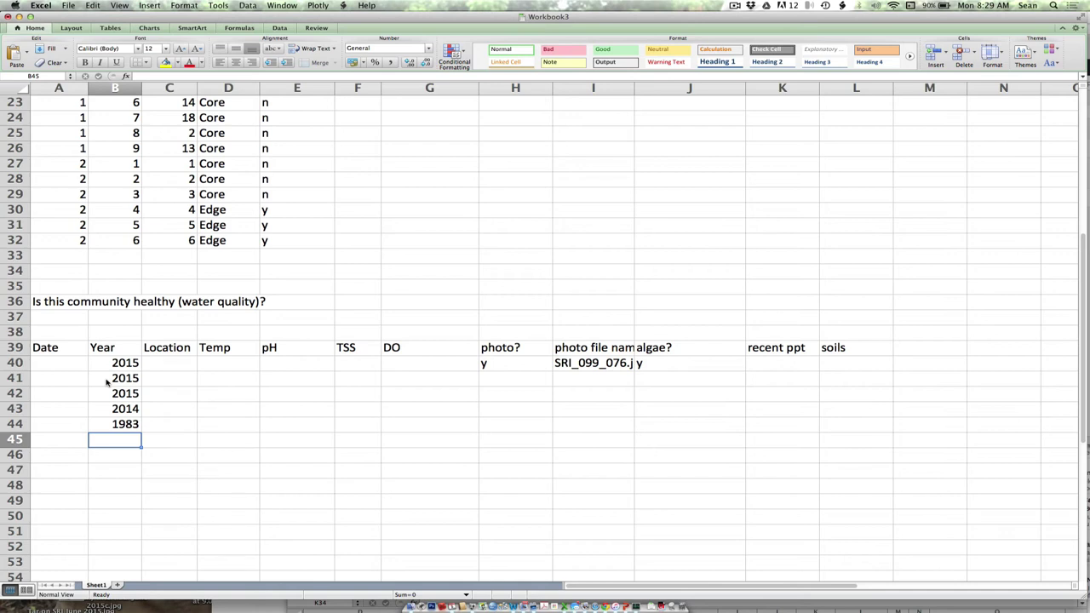
key("Up")
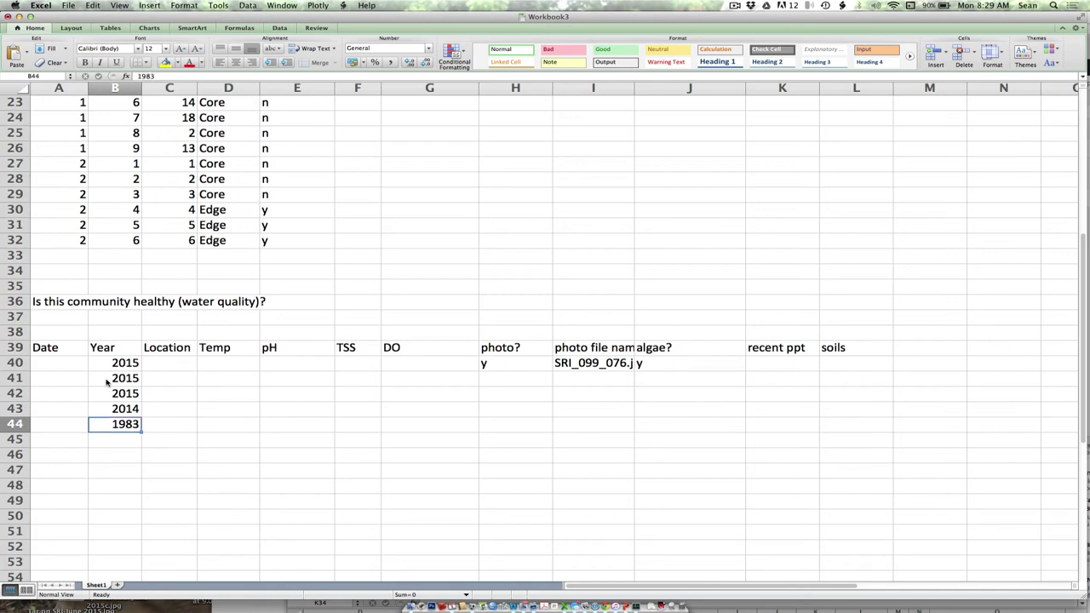
key("Right")
key("Right")
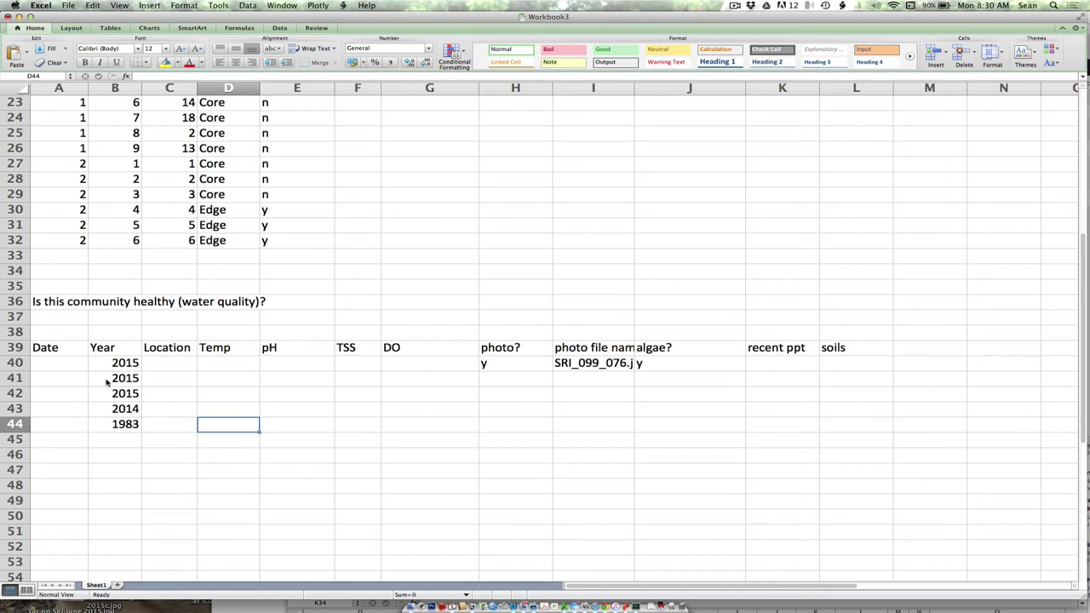
left_click_drag(49, 352, 827, 499)
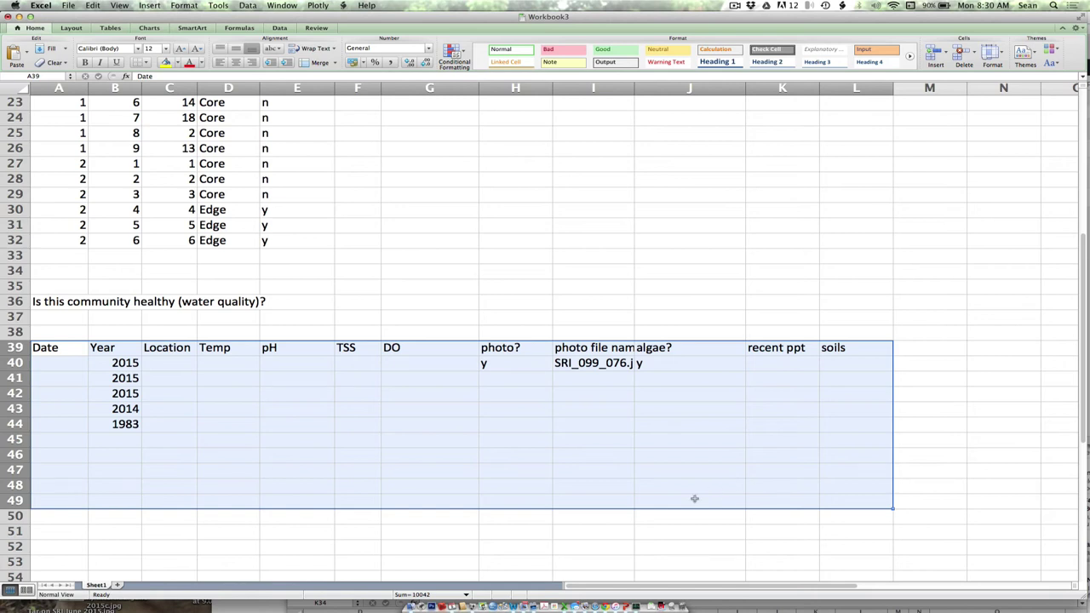
left_click(215, 342)
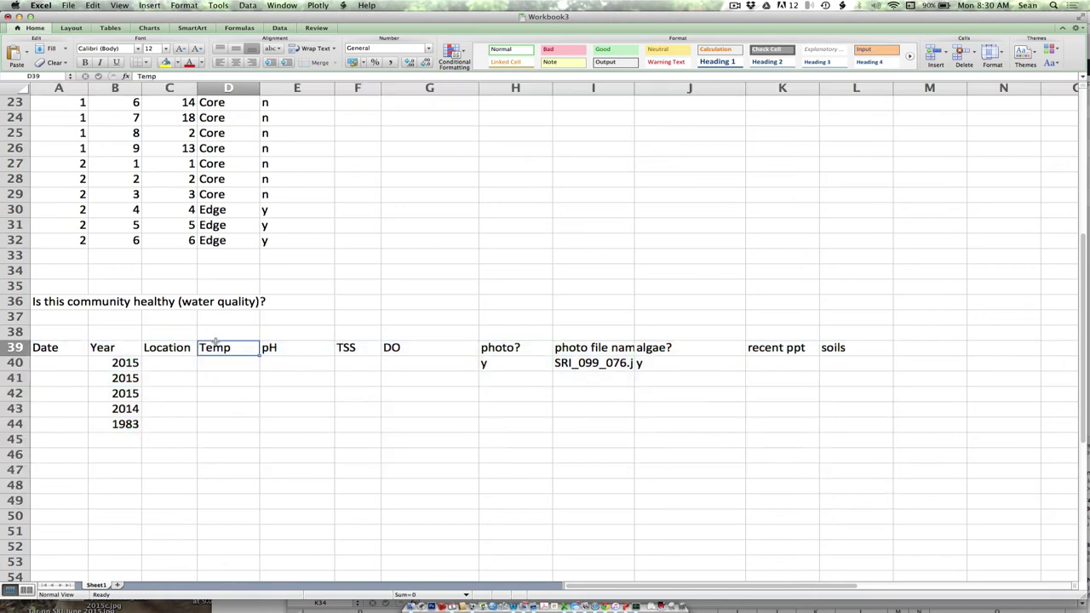
left_click(289, 348)
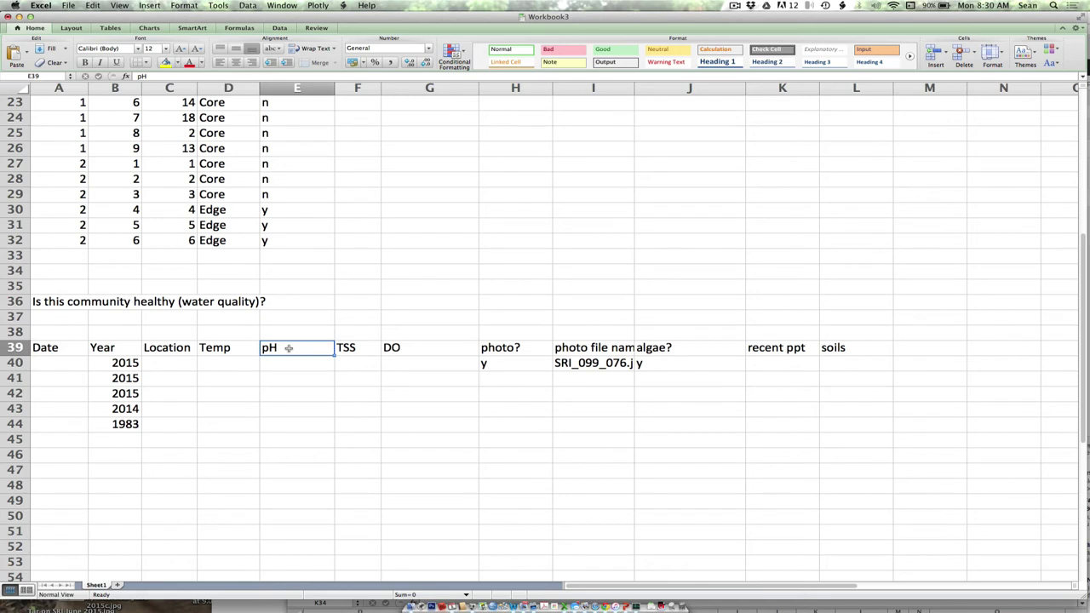
left_click(242, 351)
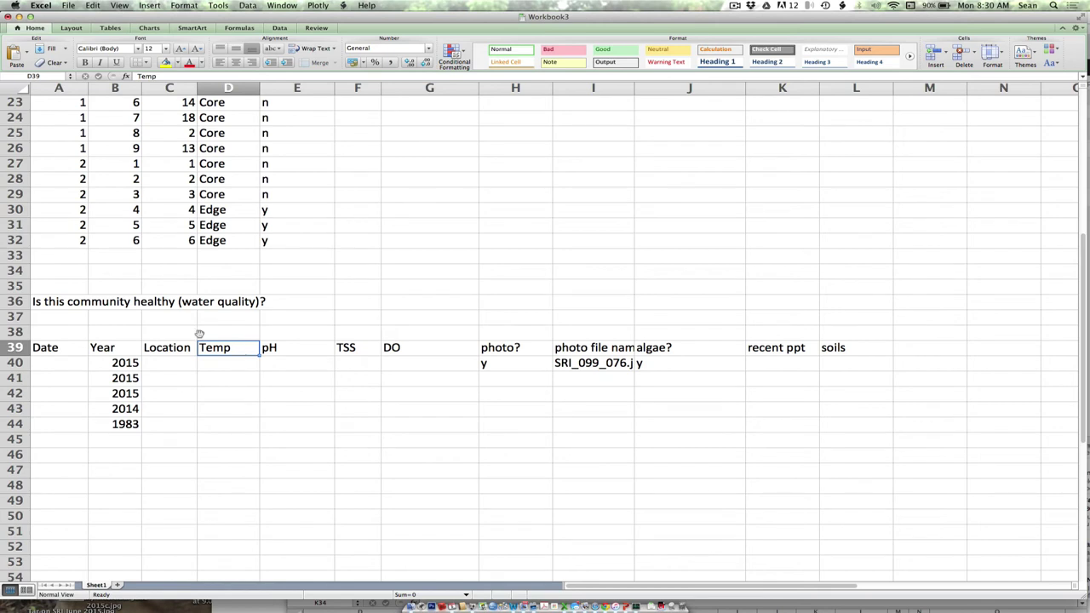
left_click_drag(42, 342, 825, 495)
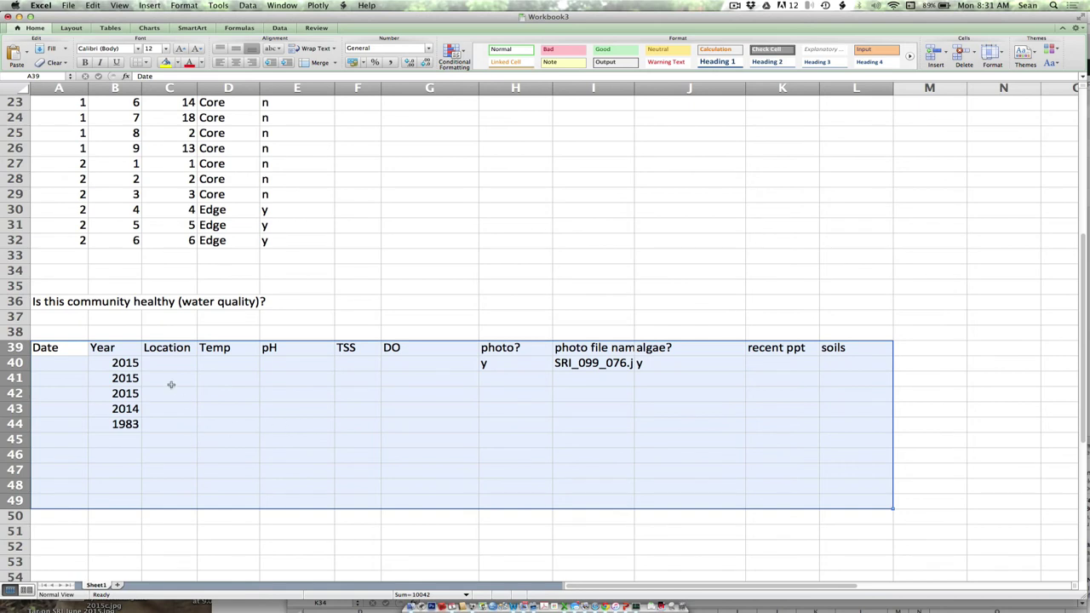
Replace the year in cell B40 of the water quality table with 1969
left_click(126, 365)
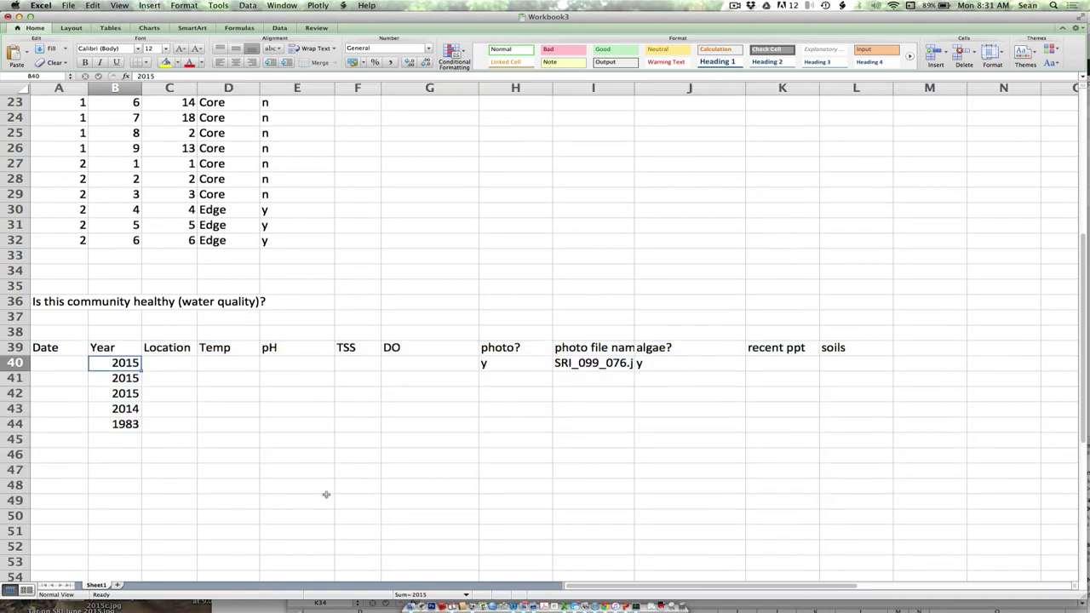
type("1969")
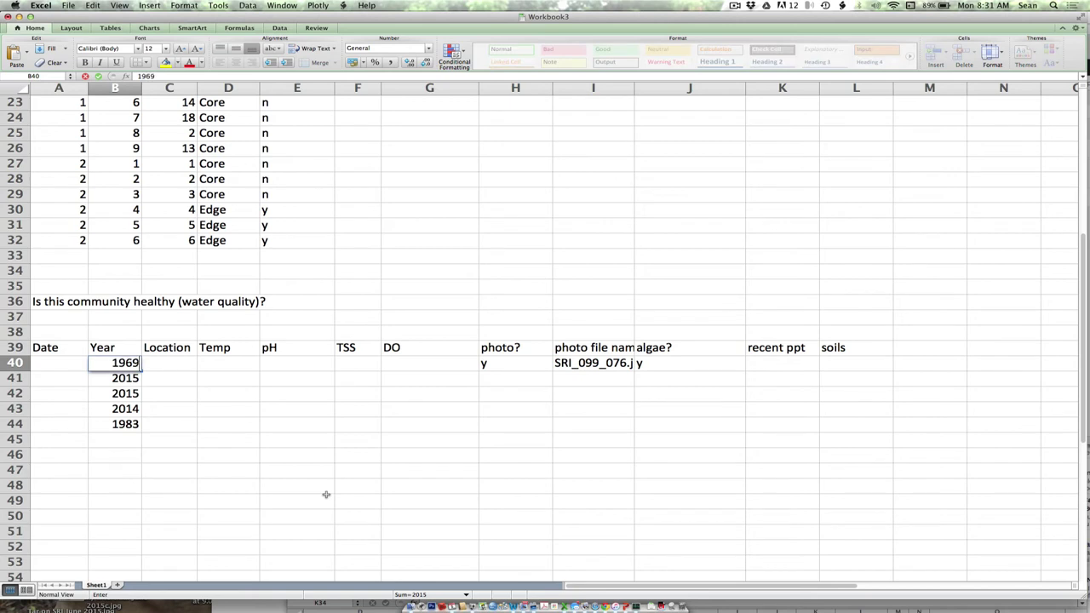
key("Return")
key("Up")
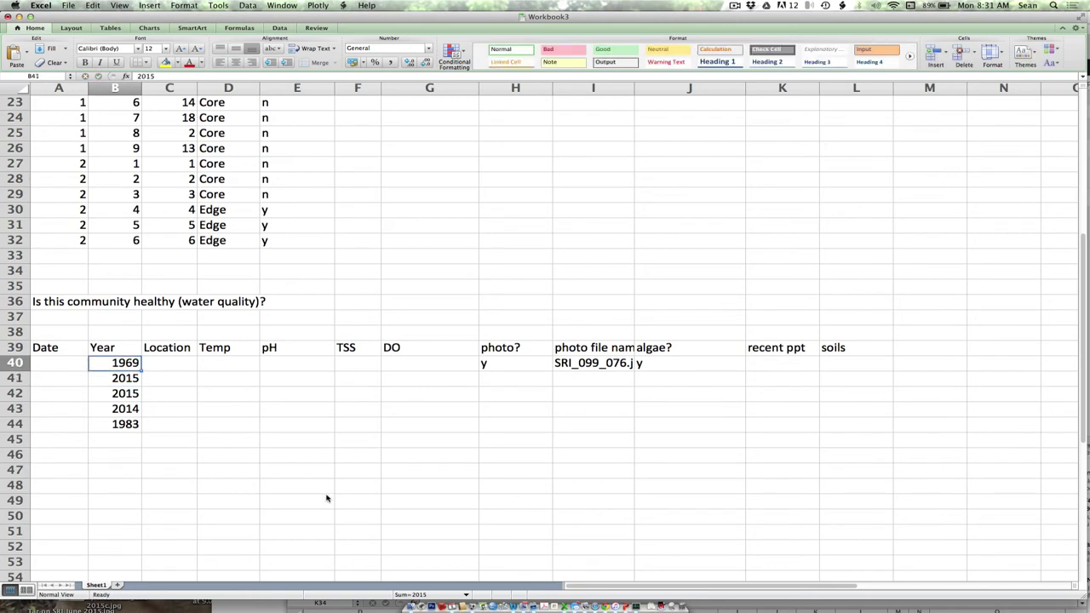
Enter 50% in cell G40 as the DO value for the 1969 row
key("Right")
key("Right")
key("Right")
key("Right")
key("Right")
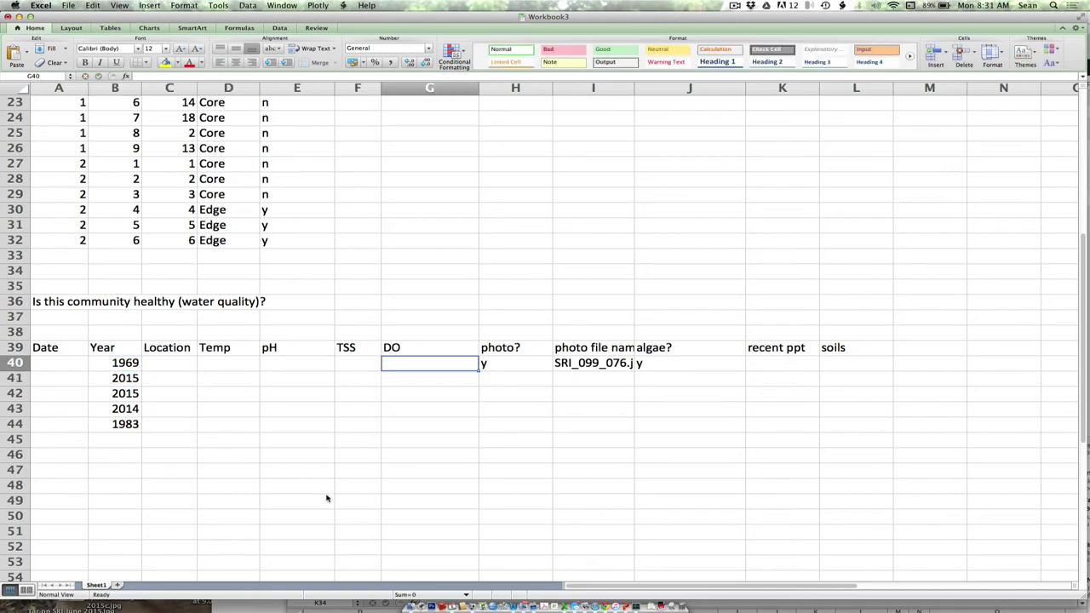
type("50%")
key("Return")
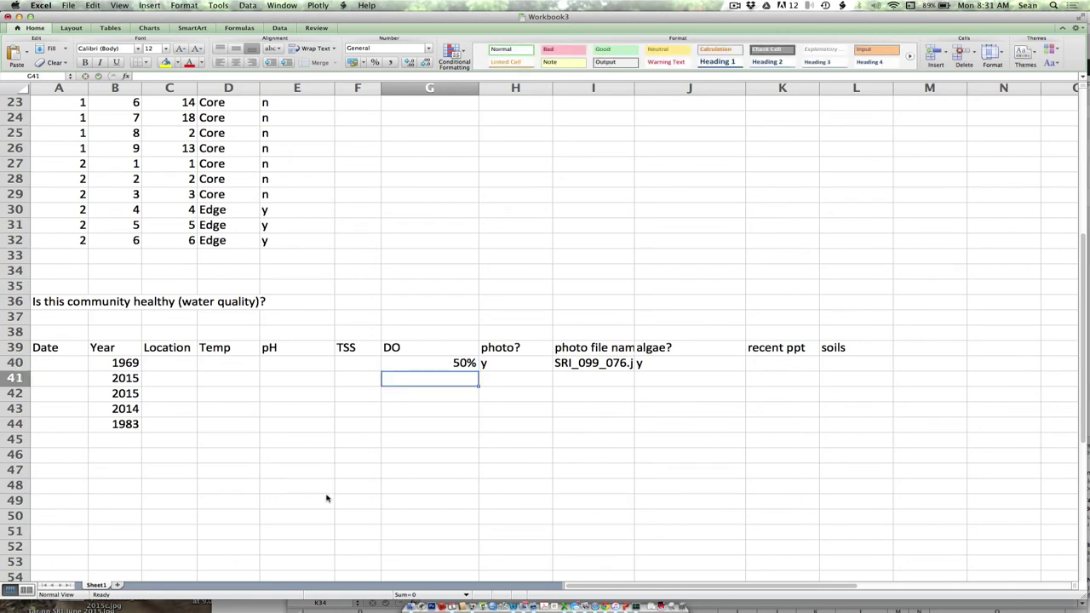
Replace the year in cell B41 of the water quality table with 1979
key("Left")
key("Left")
key("Left")
key("Left")
key("Left")
type("1")
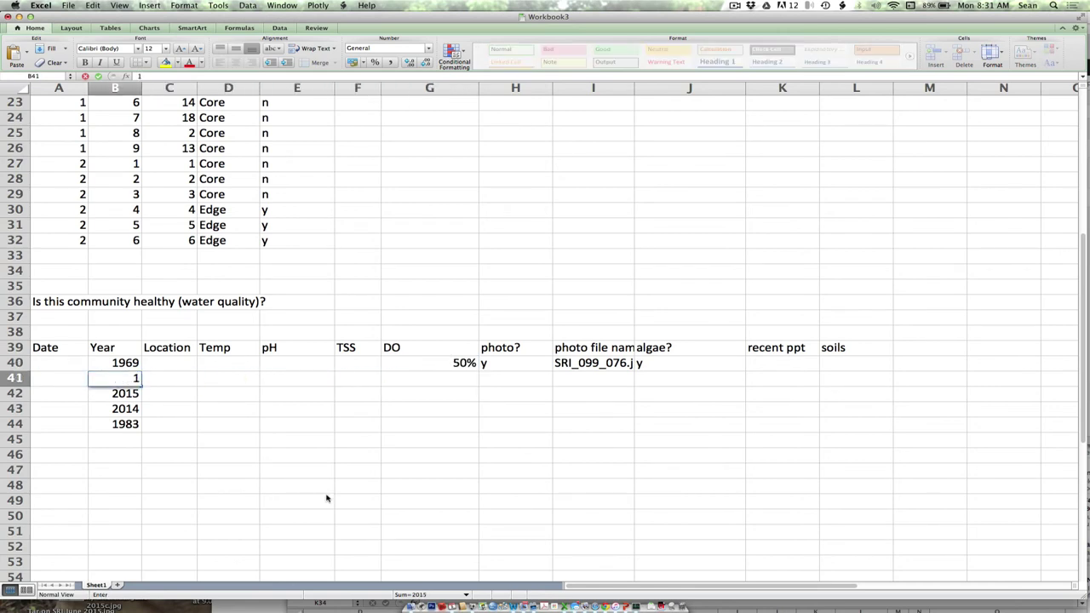
type("979")
key("Return")
Enter 57% in cell G41 as the DO value for the 1979 row
key("Up")
key("Right")
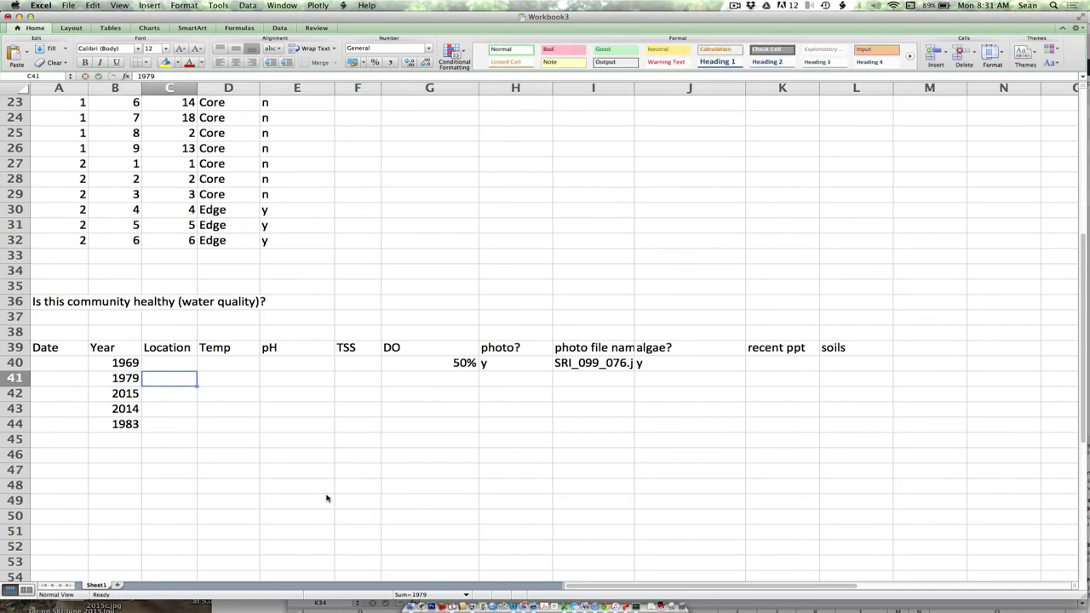
key("Right")
key("Right")
key("Right")
key("Right")
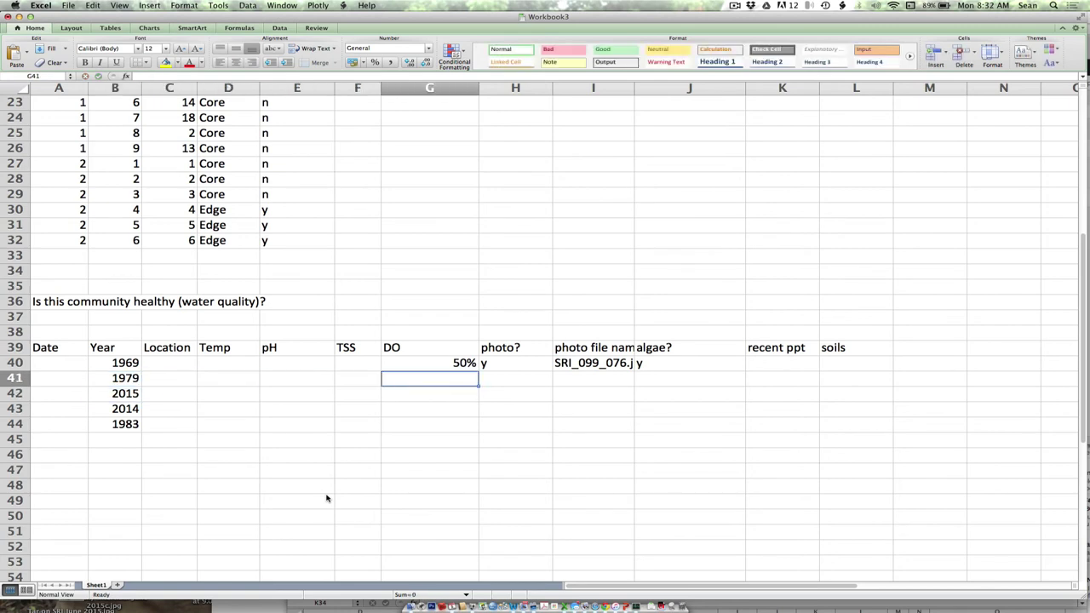
type("57%")
key("Return")
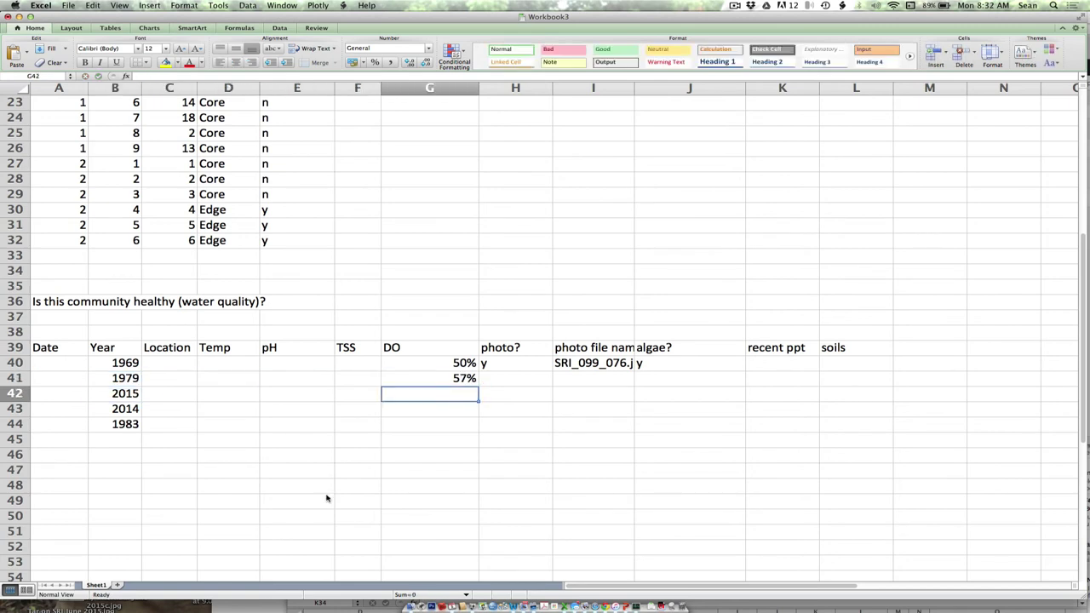
Extend the DO heading in cell G39 to read DO (daily mean)
key("Left")
key("Left")
key("Right")
key("Right")
key("Up")
key("Up")
key("Up")
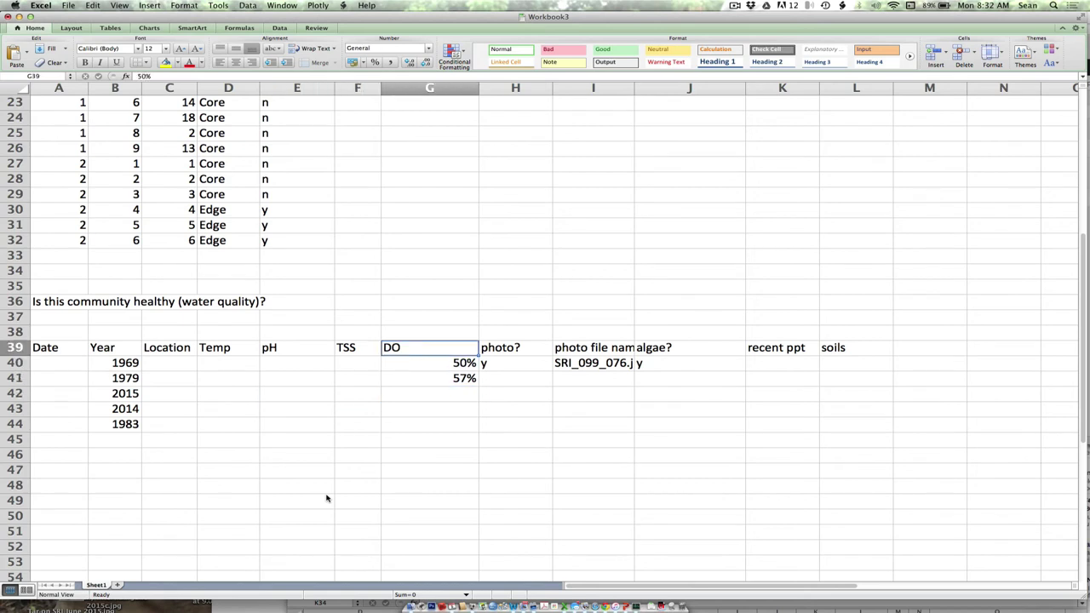
left_click(216, 75)
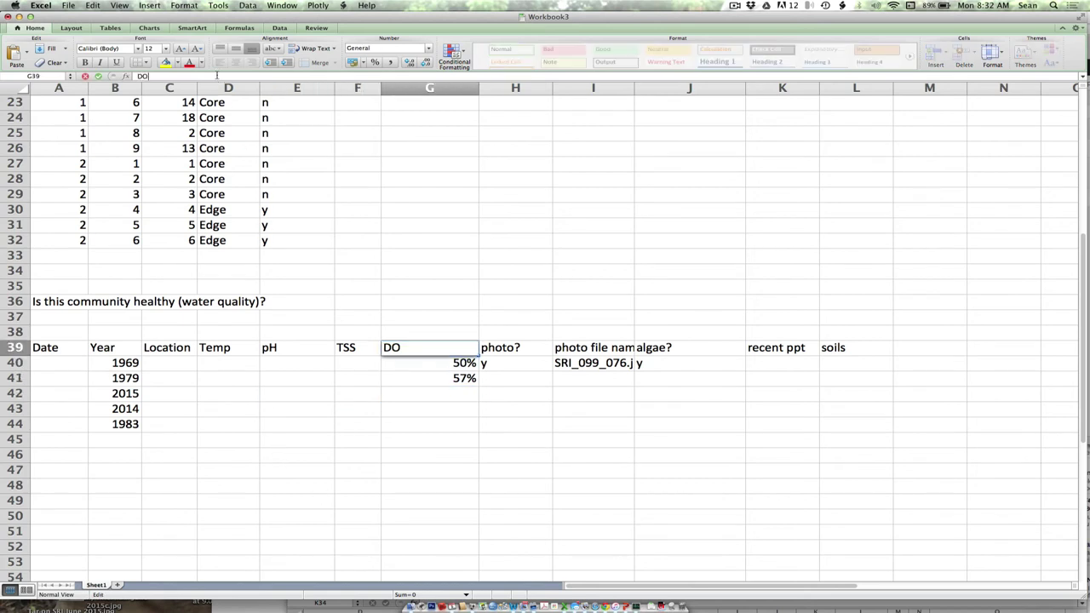
type("(daily mean)")
key("Return")
Replace the year in cell B42 of the water quality table with 1987
key("Down")
key("Down")
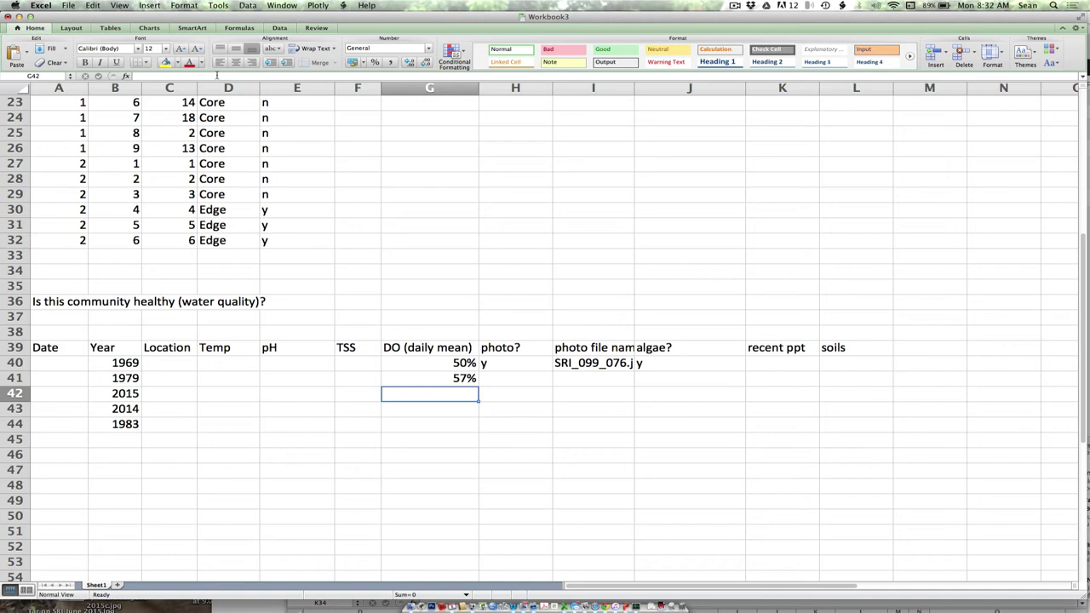
key("Left")
key("Left")
key("Left")
key("Left")
key("Left")
type("1")
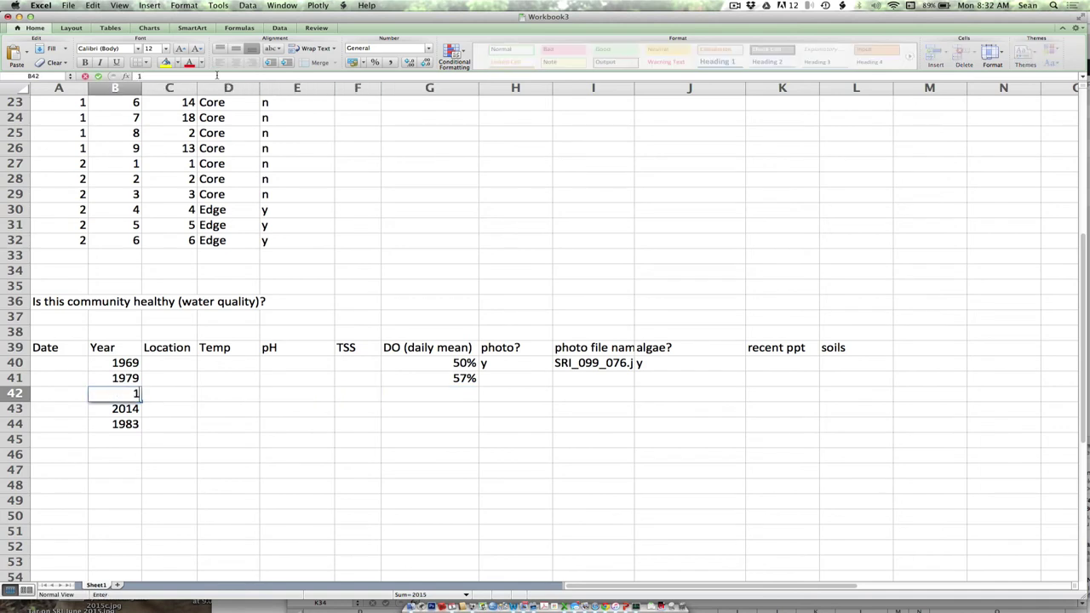
type("987")
key("Return")
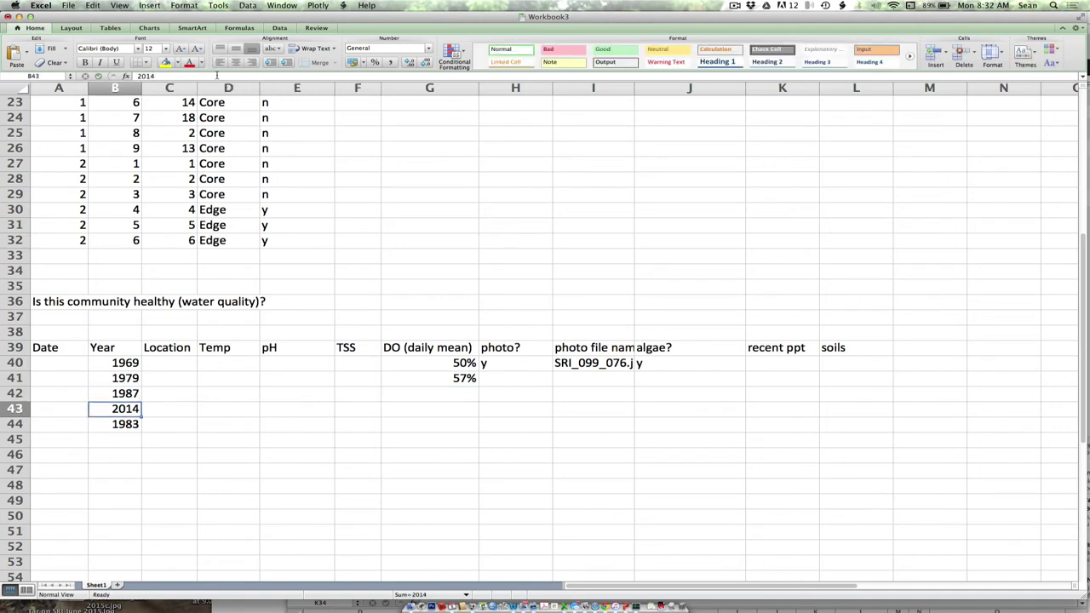
Replace the years in cells B43 and B44 with 1992 and 2001
type("1992")
key("Return")
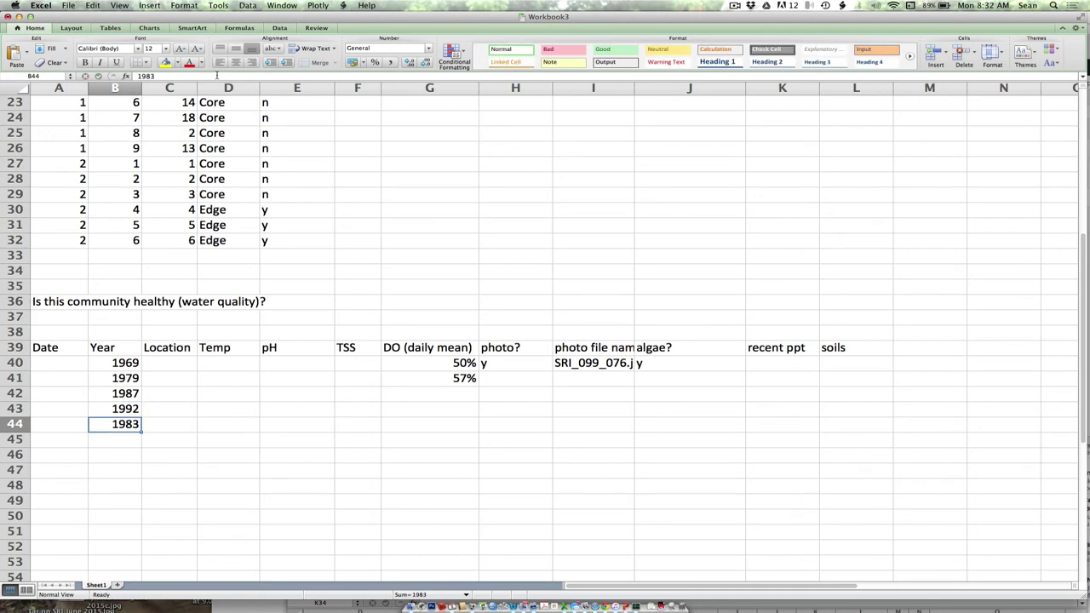
type("2002")
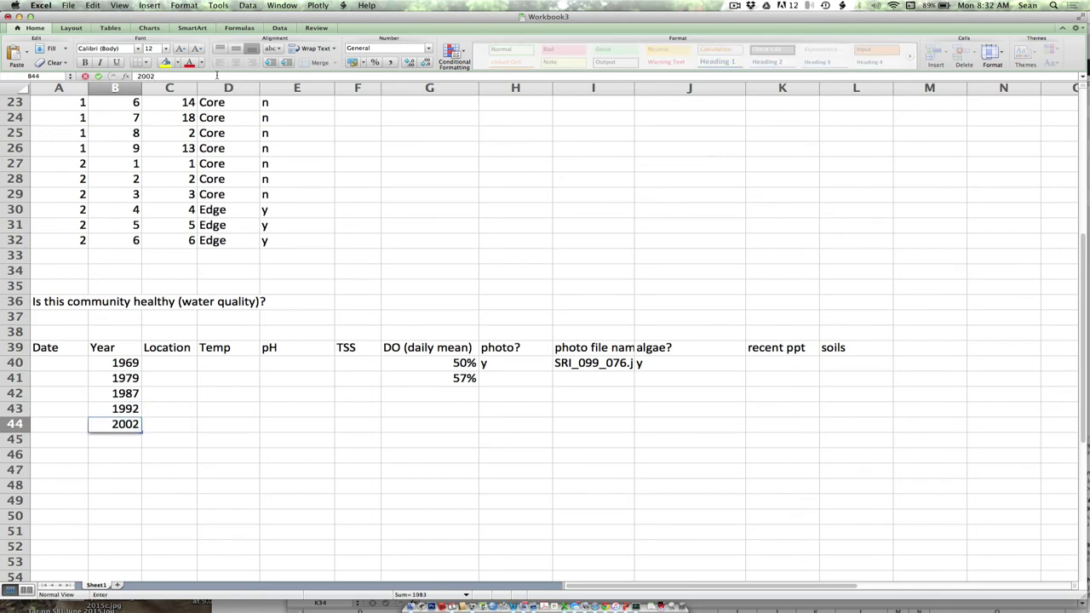
key("BackSpace")
type("1")
key("Return")
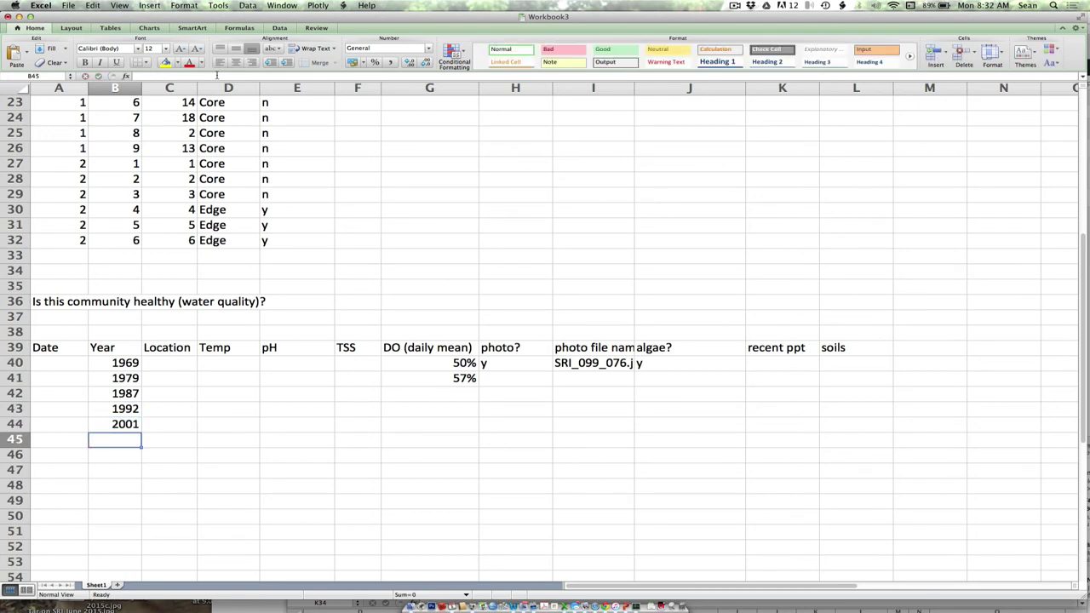
Continue the Year column with 2009, 2014 and 2015 in cells B45, B46 and B47
type("2009")
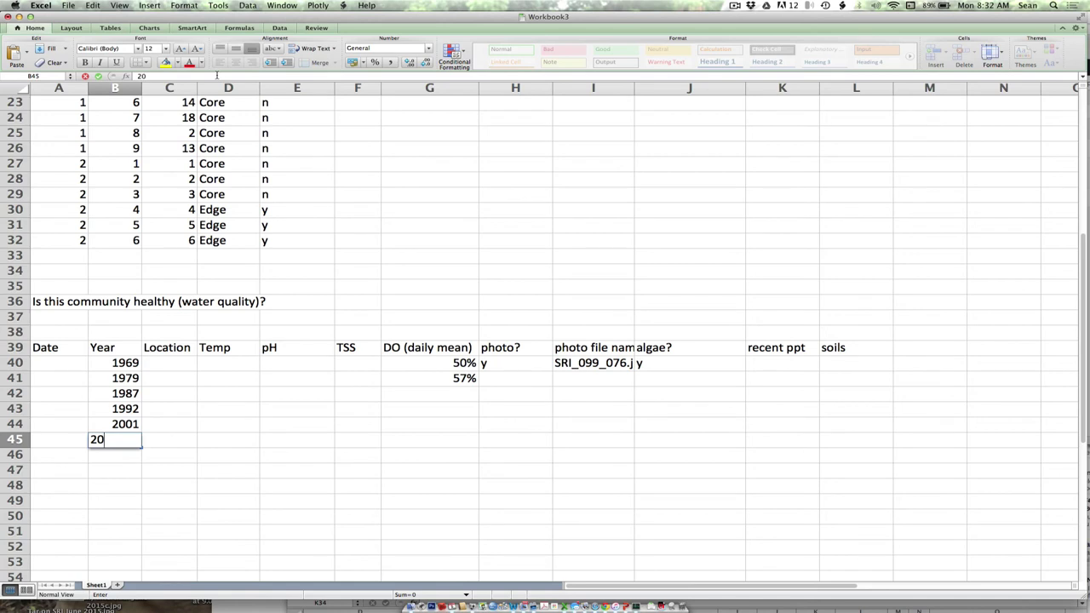
key("Return")
type("201")
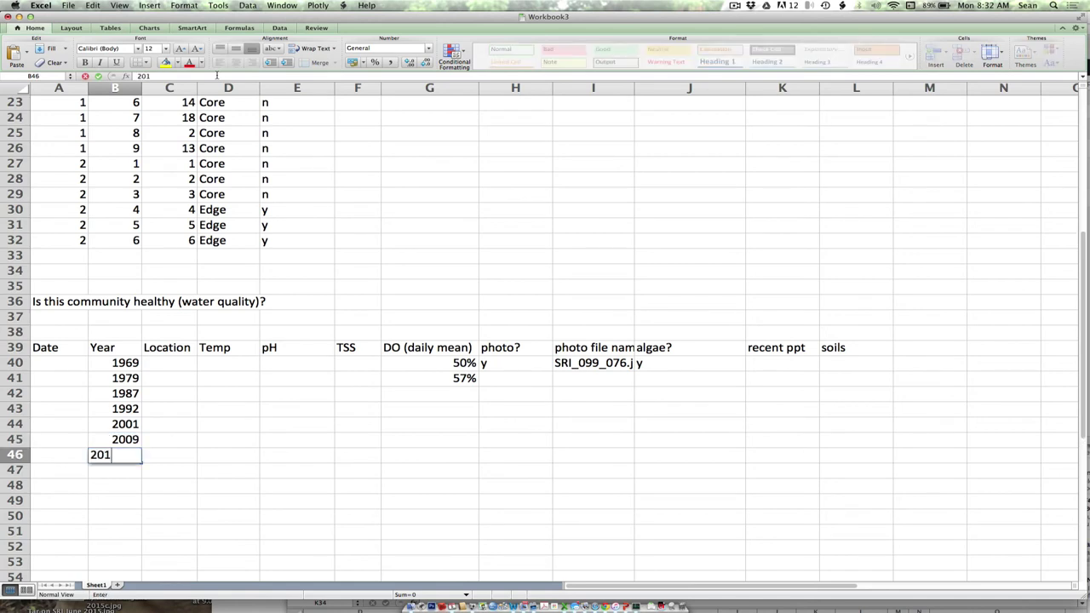
key("BackSpace")
type("14")
key("Return")
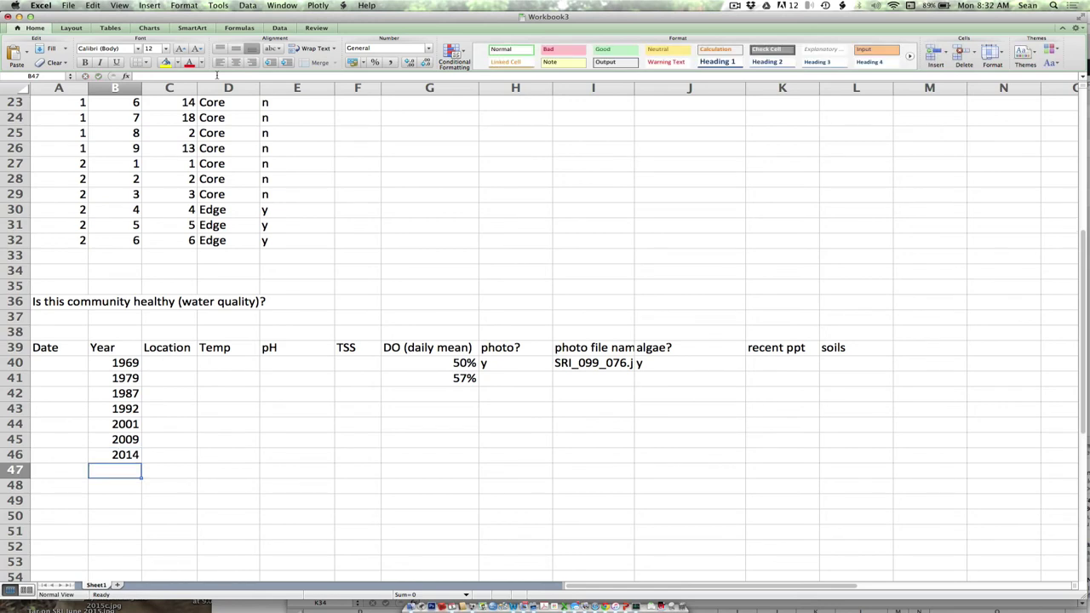
type("2015")
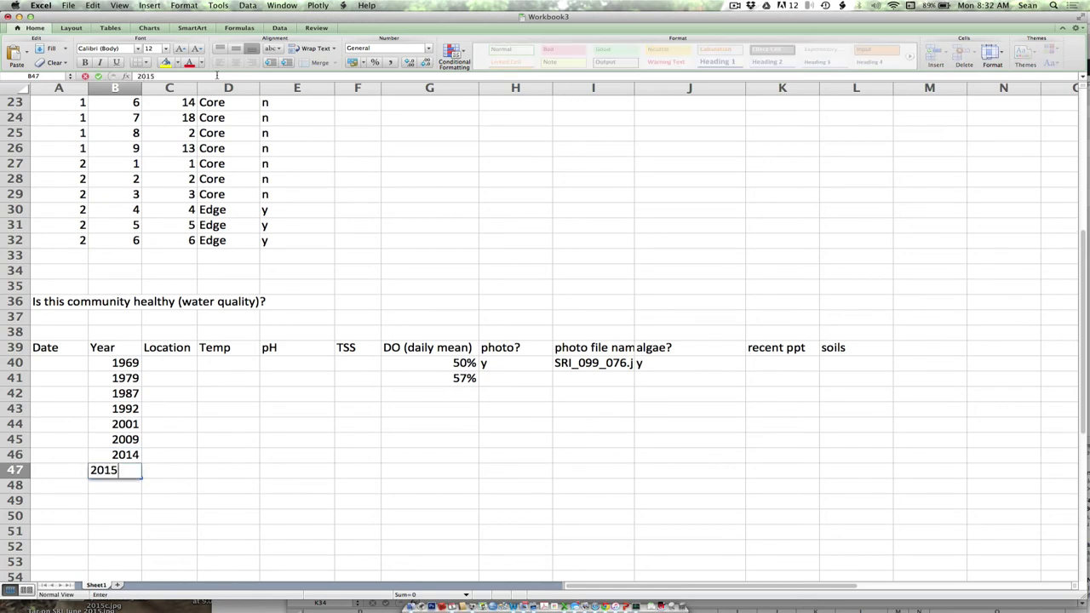
key("Return")
Enter DO (daily mean) values of 60% in cell G42 for 1987 and 45% in cell G43 for 1992
key("Up")
key("Up")
key("Up")
key("Up")
key("Up")
key("Up")
key("Right")
key("Right")
key("Right")
key("Right")
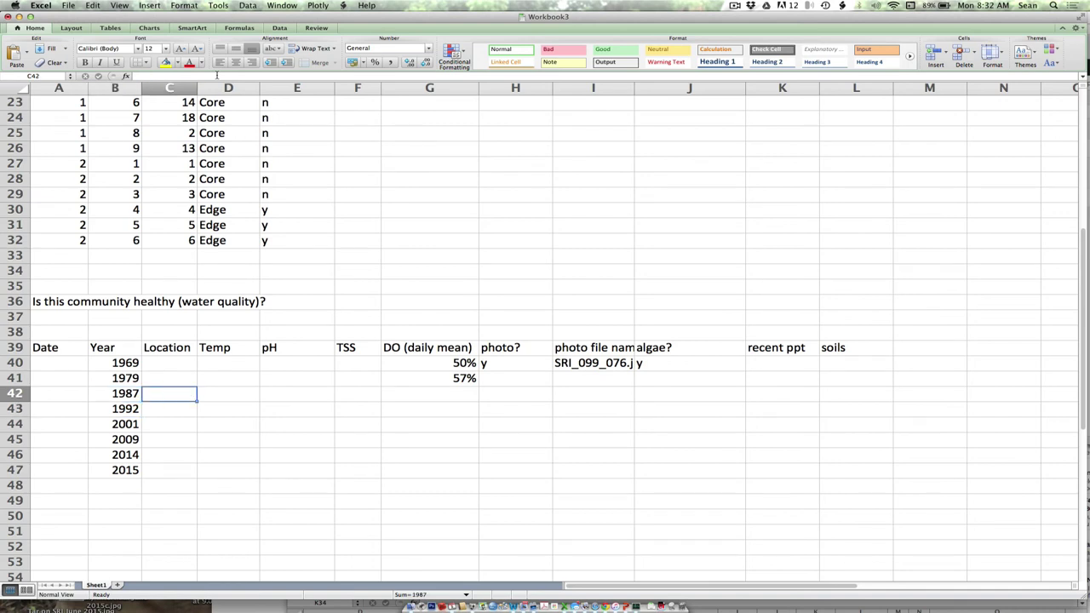
key("Right")
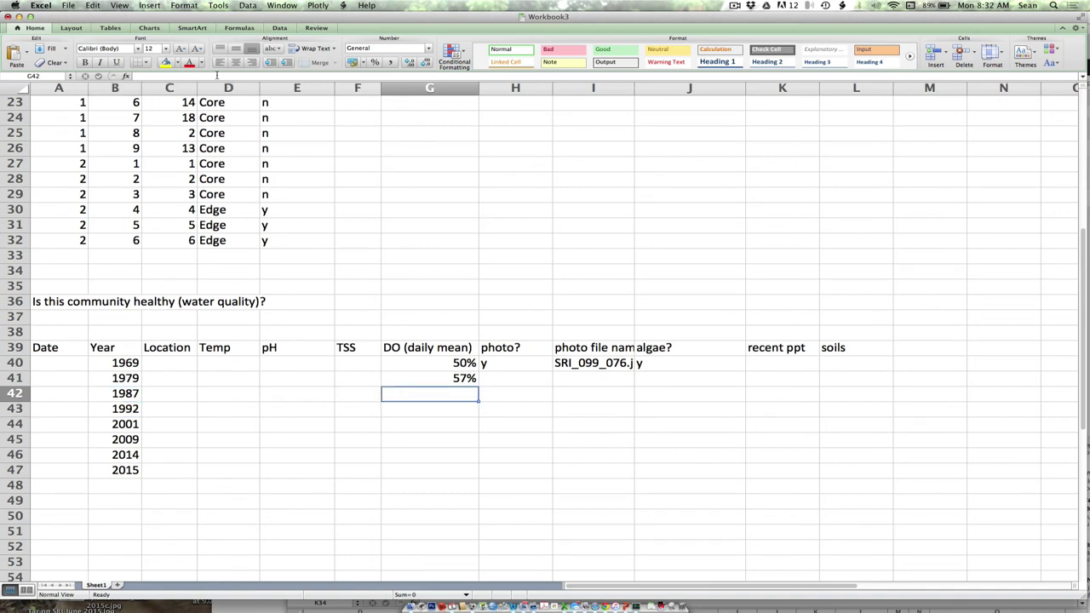
type("60%")
key("Return")
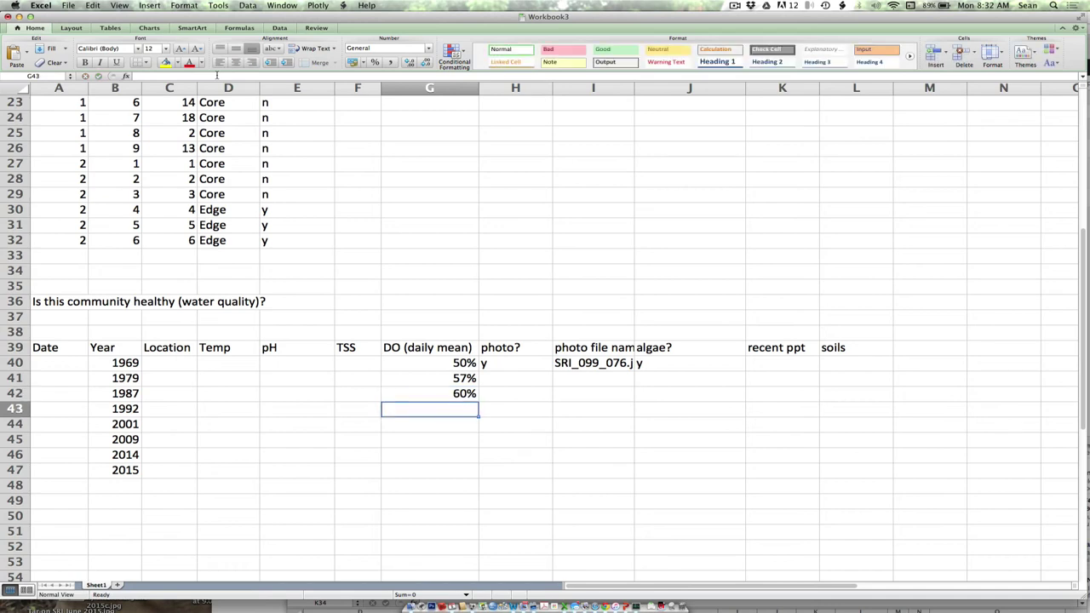
type("45%")
key("Return")
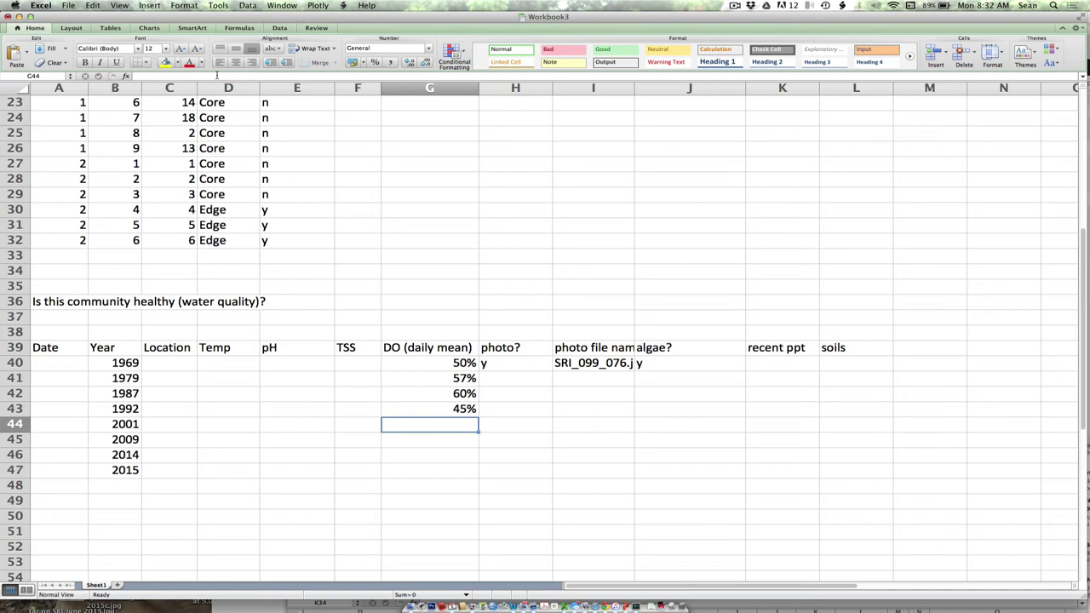
Enter a DO (daily mean) value of 75% for 2001 in cell G44
type("75&")
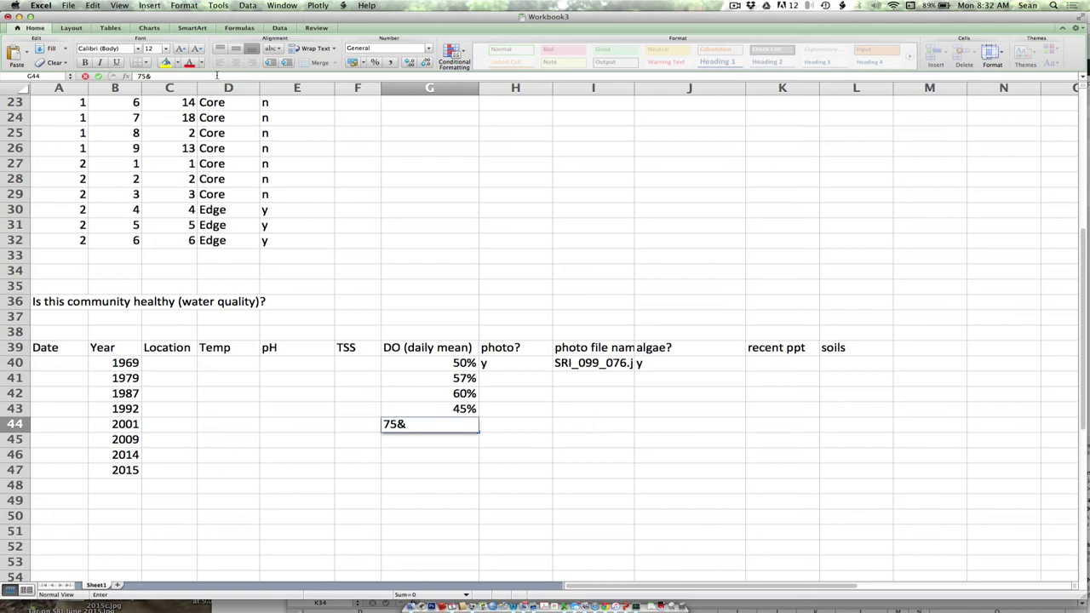
key("Return")
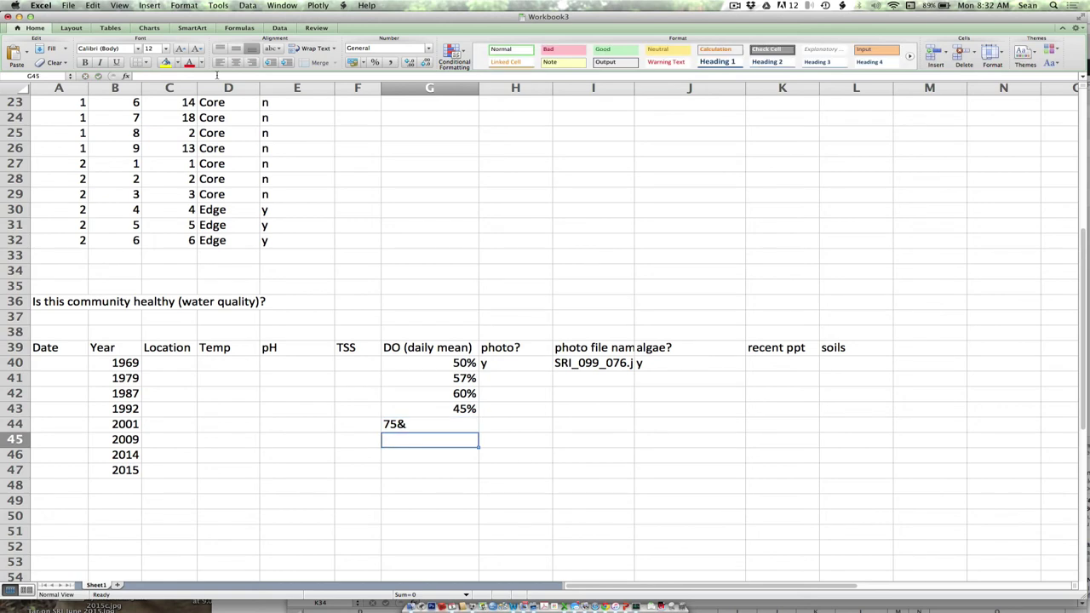
key("Up")
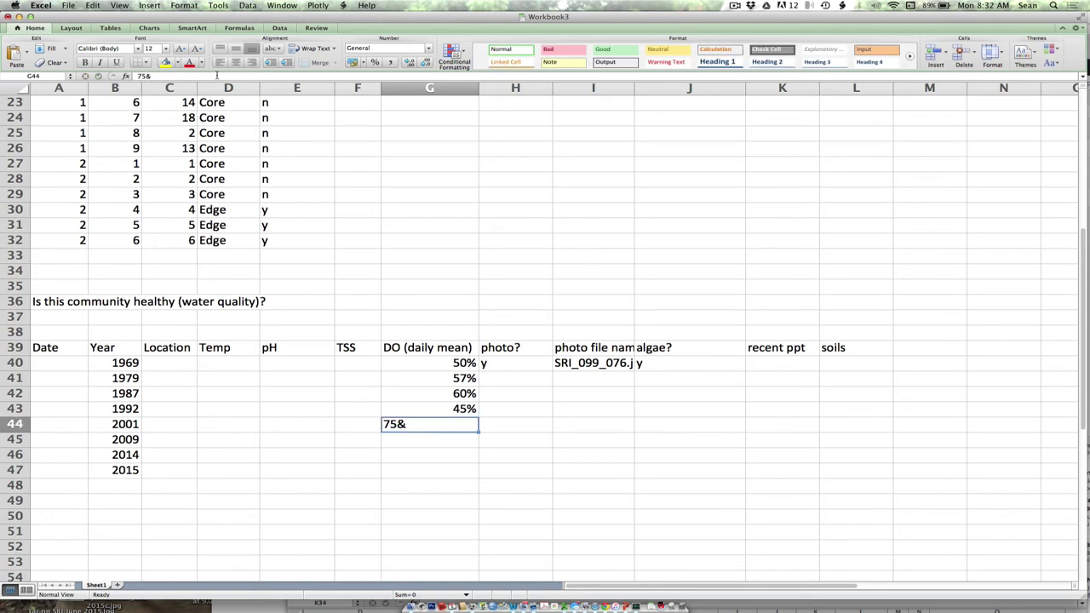
type("75%")
key("Return")
Continue the DO (daily mean) column with 86%, 90% and 92% in cells G45, G46 and G47
type("8")
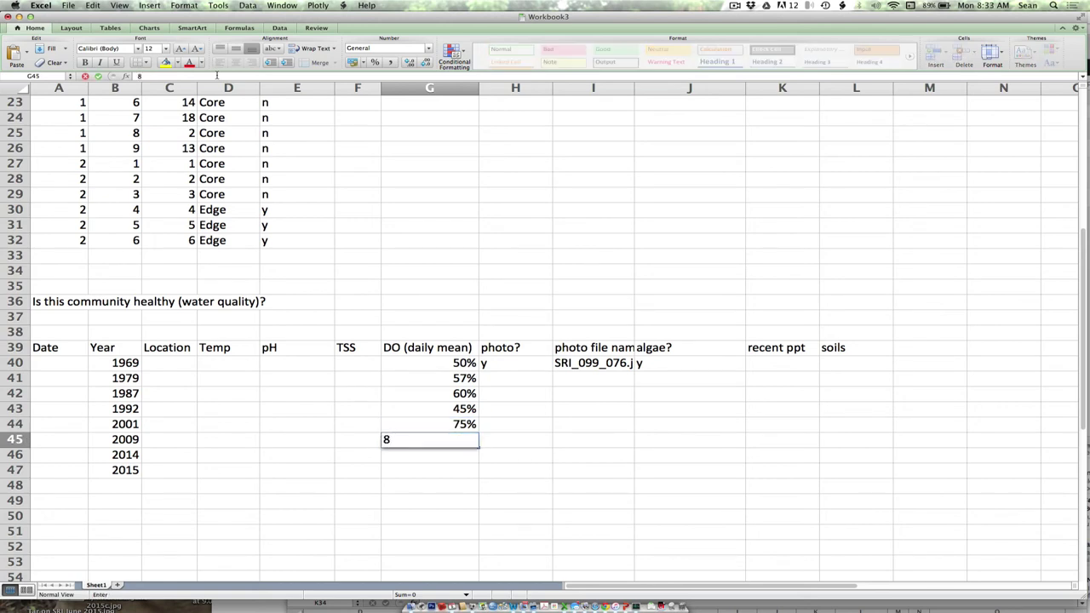
type("6%")
key("Return")
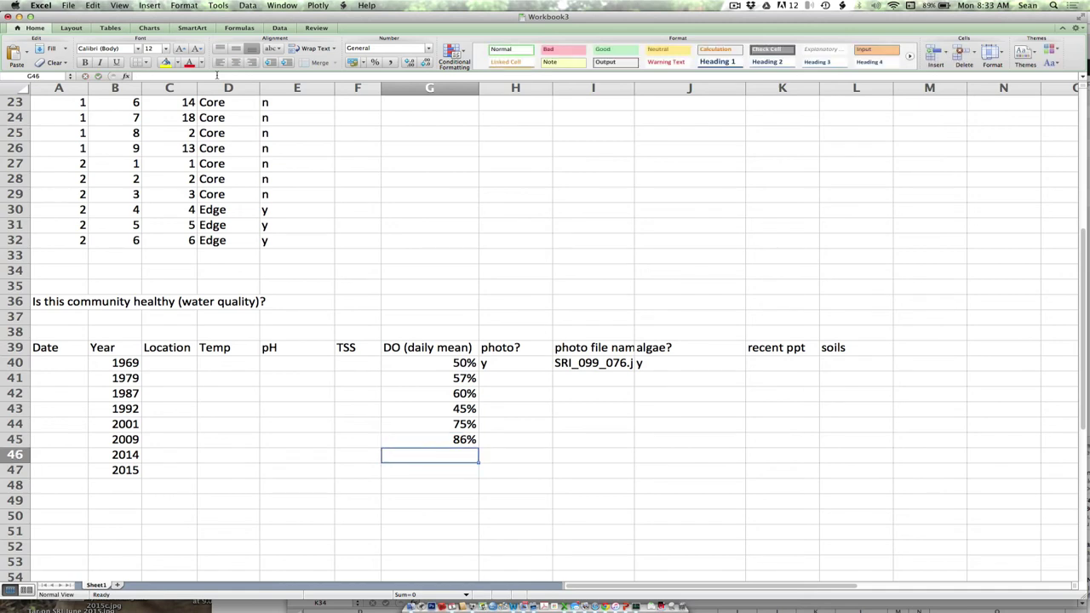
type("90%")
key("Return")
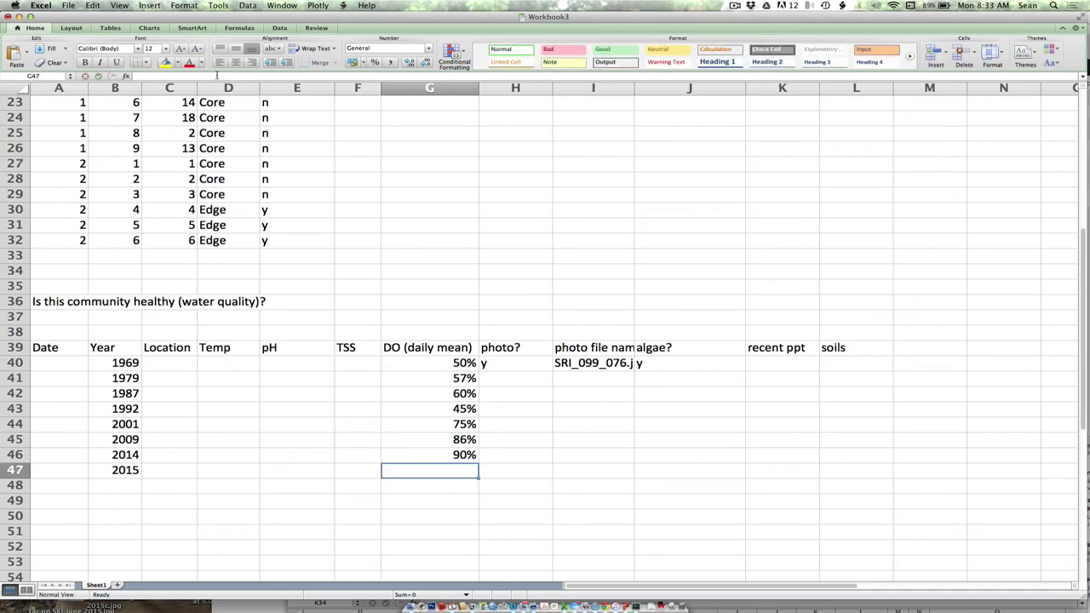
type("92%")
key("Return")
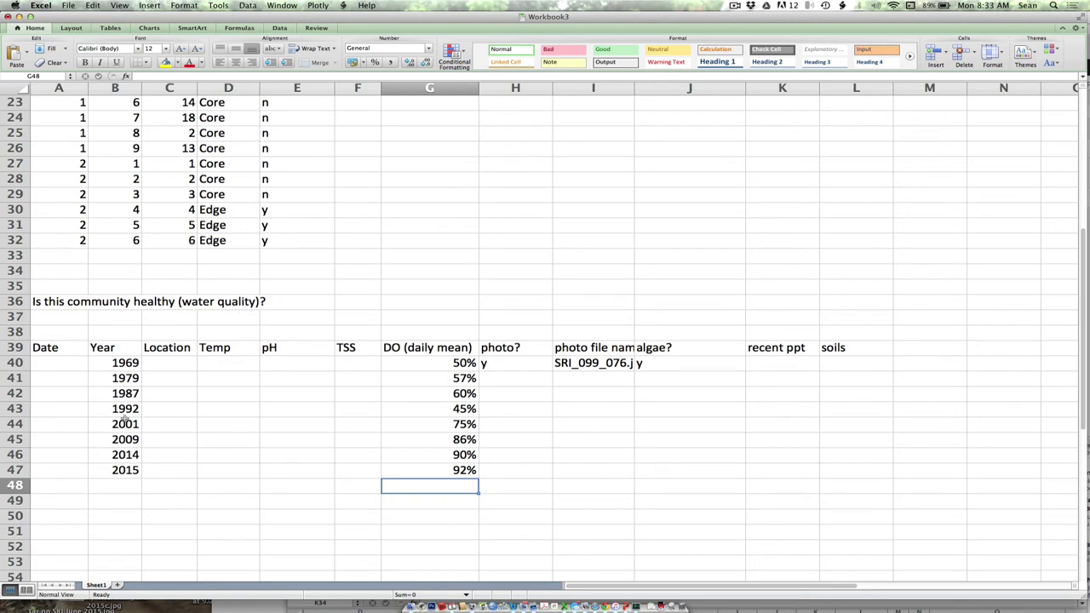
Enter the question "Does Proximity impact variable?" in cell A52 below the water quality table
left_click(16, 470)
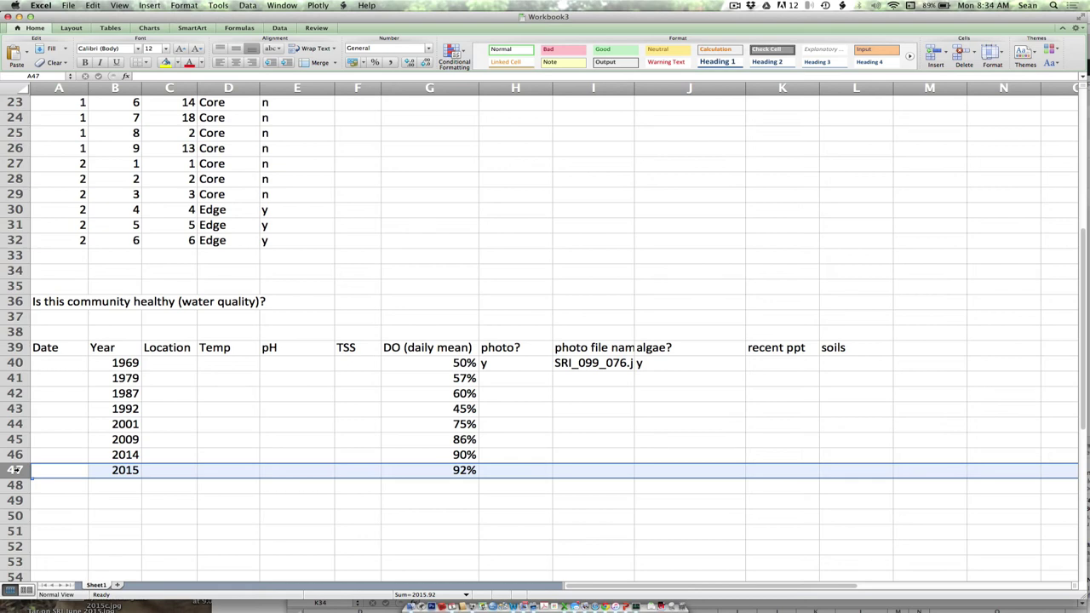
scroll(136, 510, "down", 5)
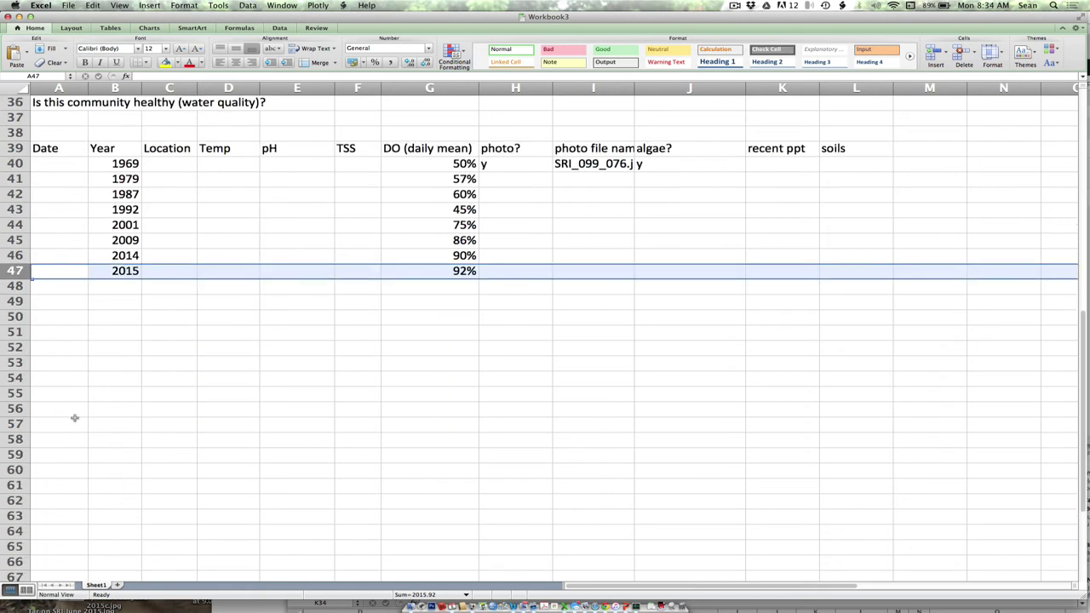
left_click(59, 352)
type("Does Proc")
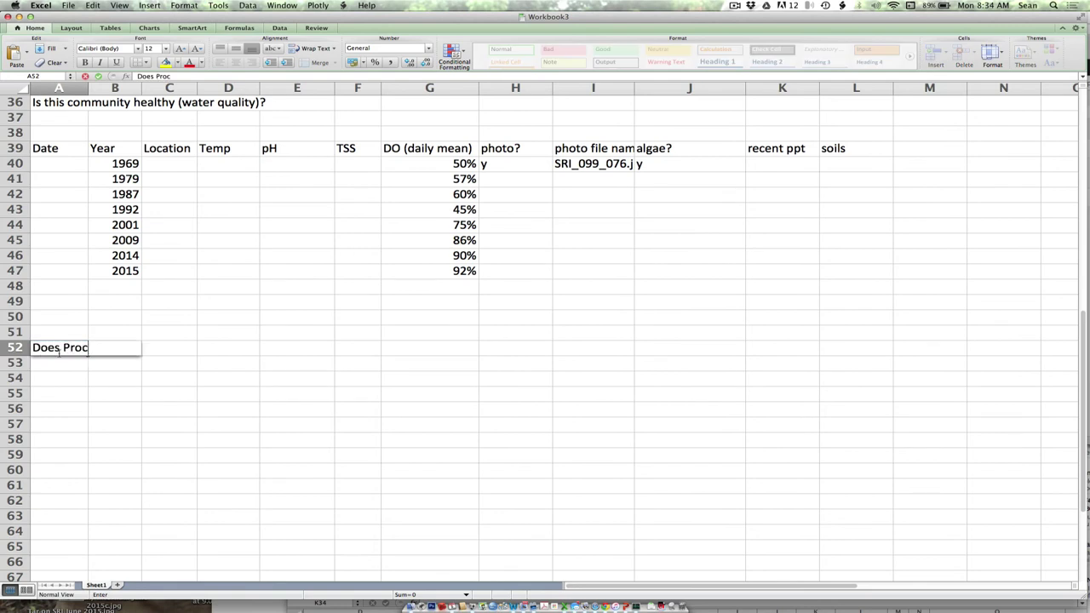
key("BackSpace")
type("ximinty")
key("BackSpace")
key("BackSpace")
key("BackSpace")
key("BackSpace")
key("BackSpace")
type("ity")
type("ct ")
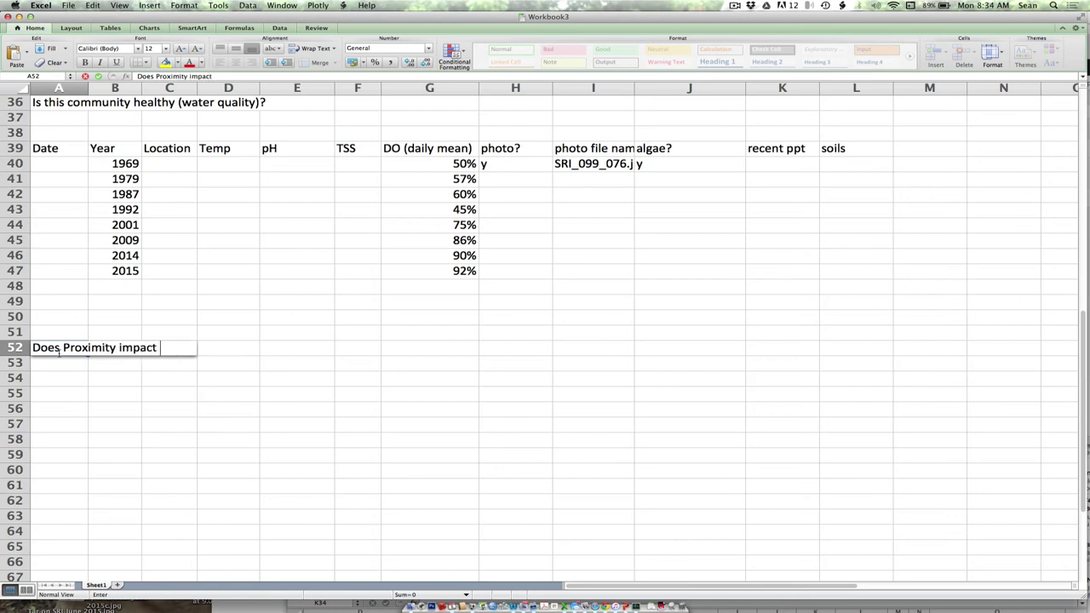
type("variable?")
key("Return")
key("Return")
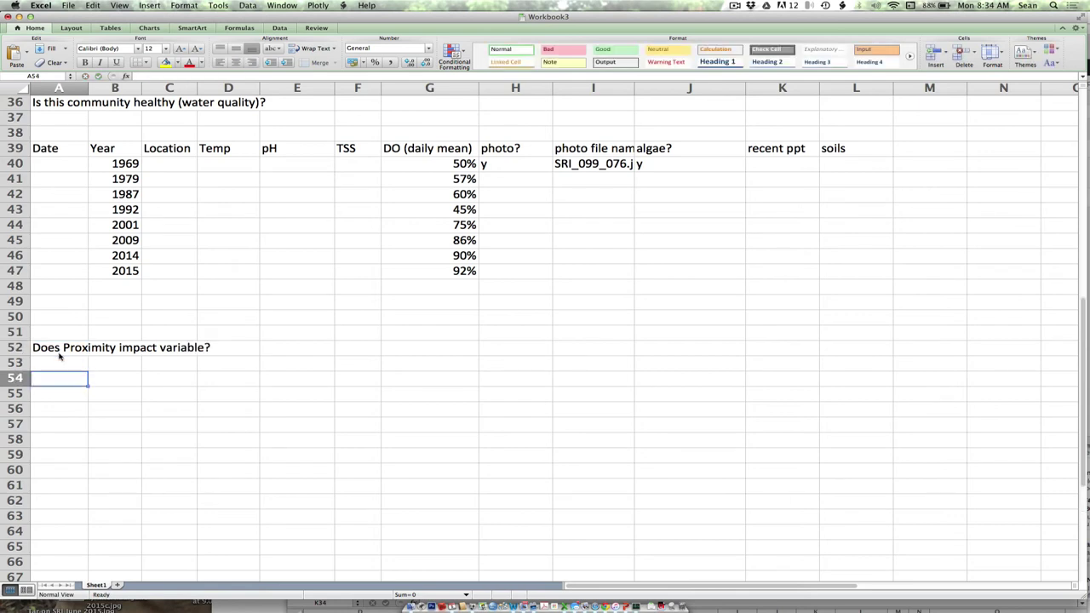
Enter the question "Are there microplastics in the sand?" in cell A53
left_click(60, 357)
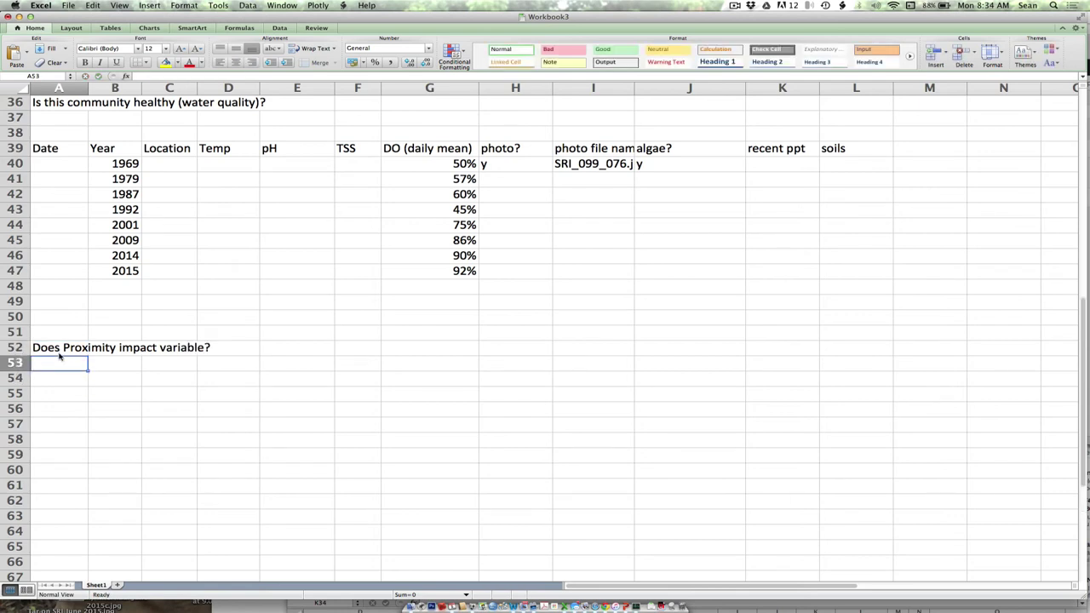
type("Are there mi")
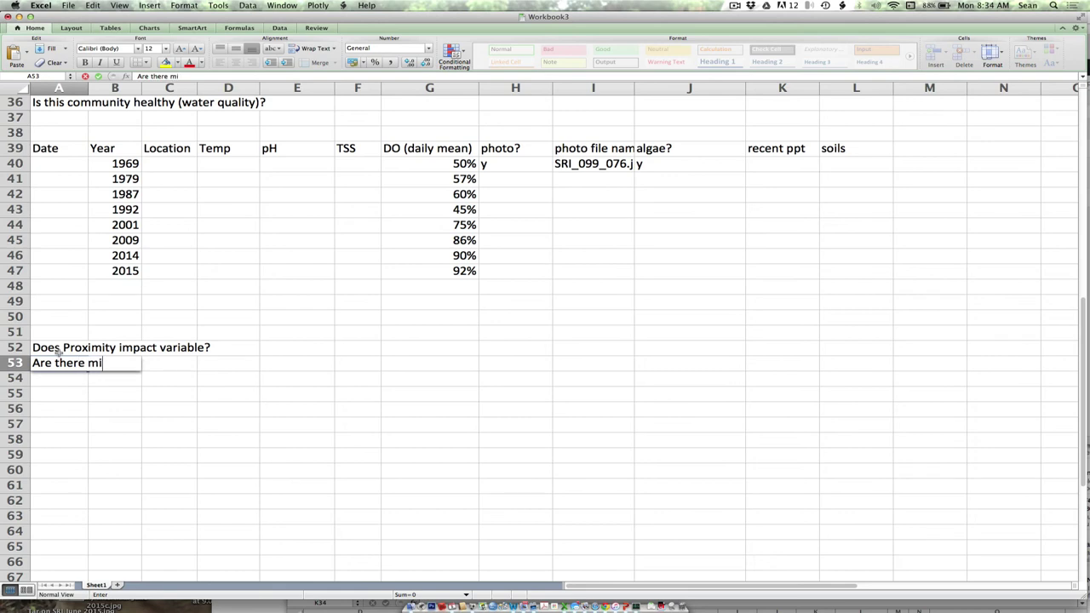
type("croplastics ")
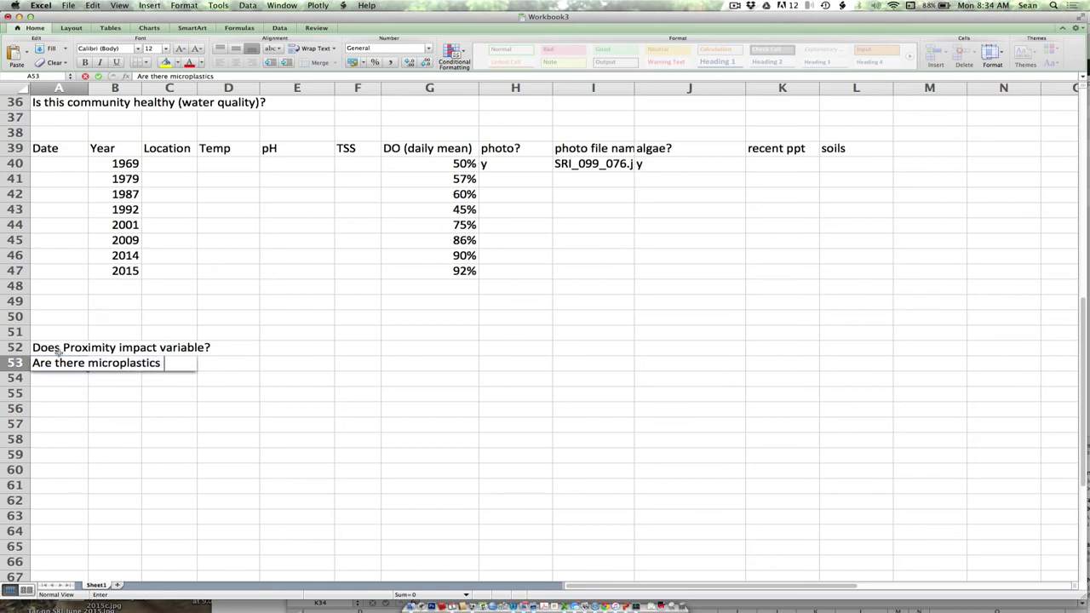
type("in the sand?")
key("Return")
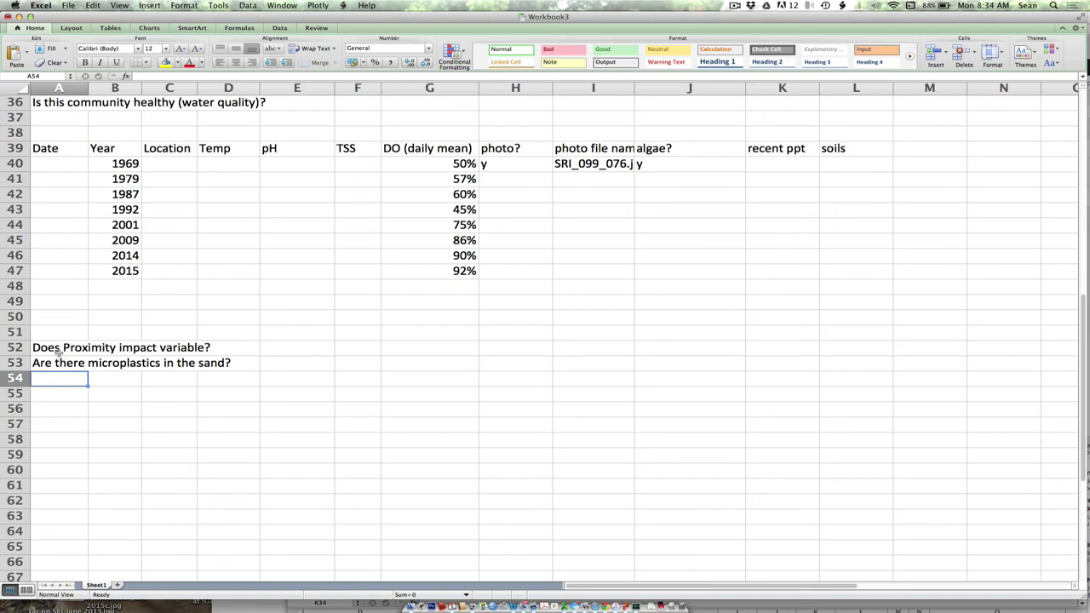
Enter the question "Correlation between trash and infauna?" in cell A54
type("Did")
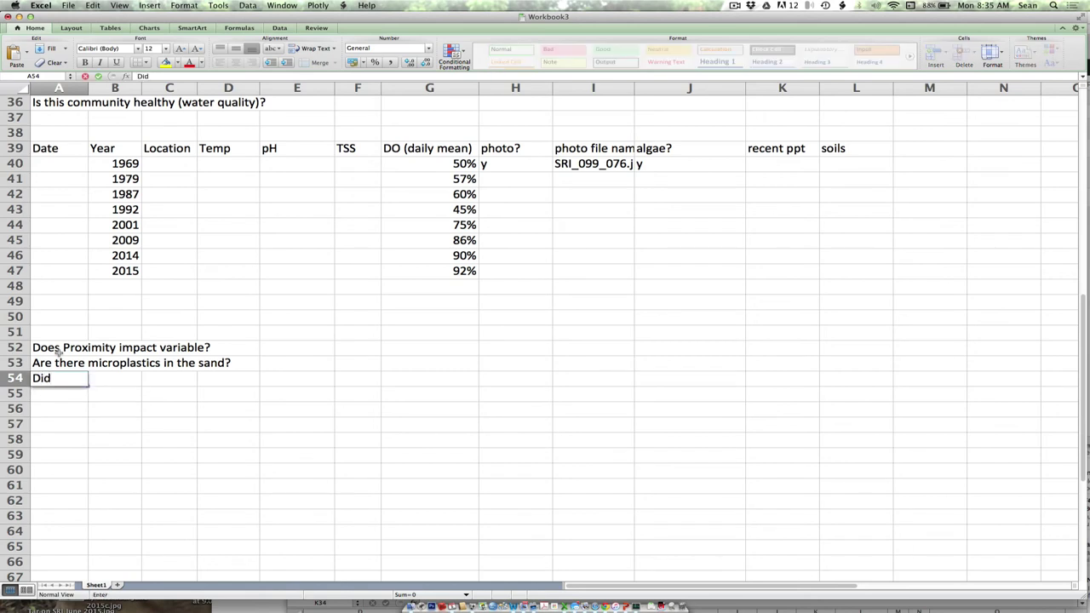
key("BackSpace")
key("BackSpace")
key("BackSpace")
type("Correlation betwee")
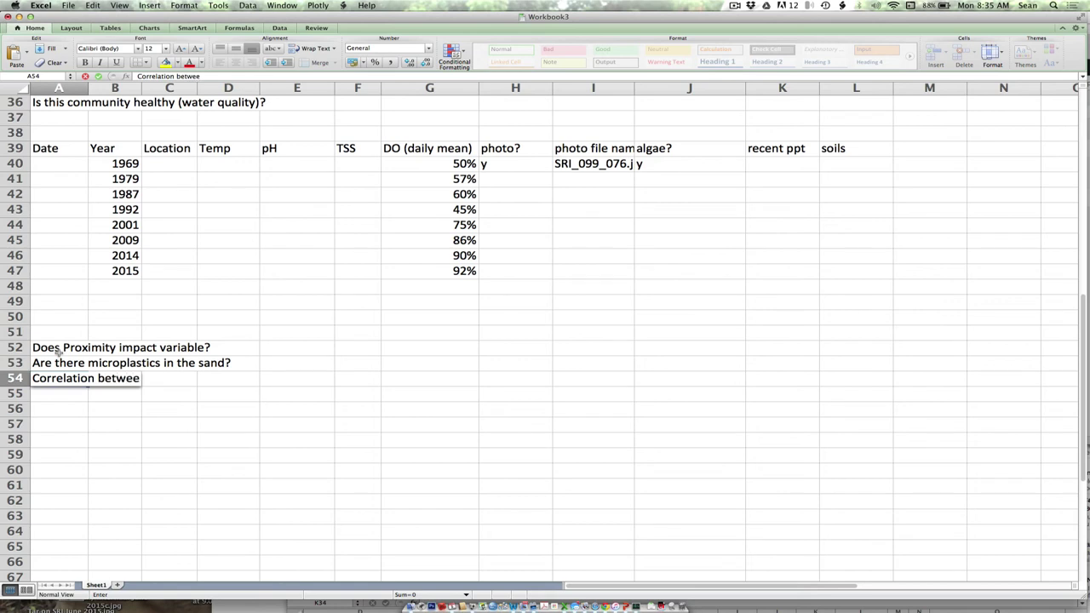
type("n trash and")
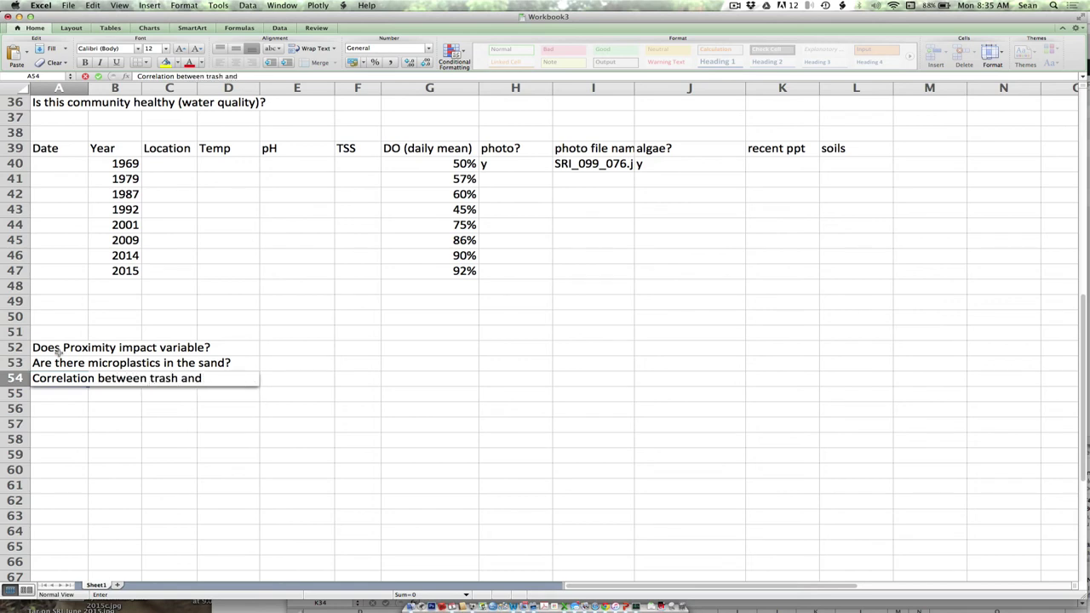
type(" infauna?")
key("Return")
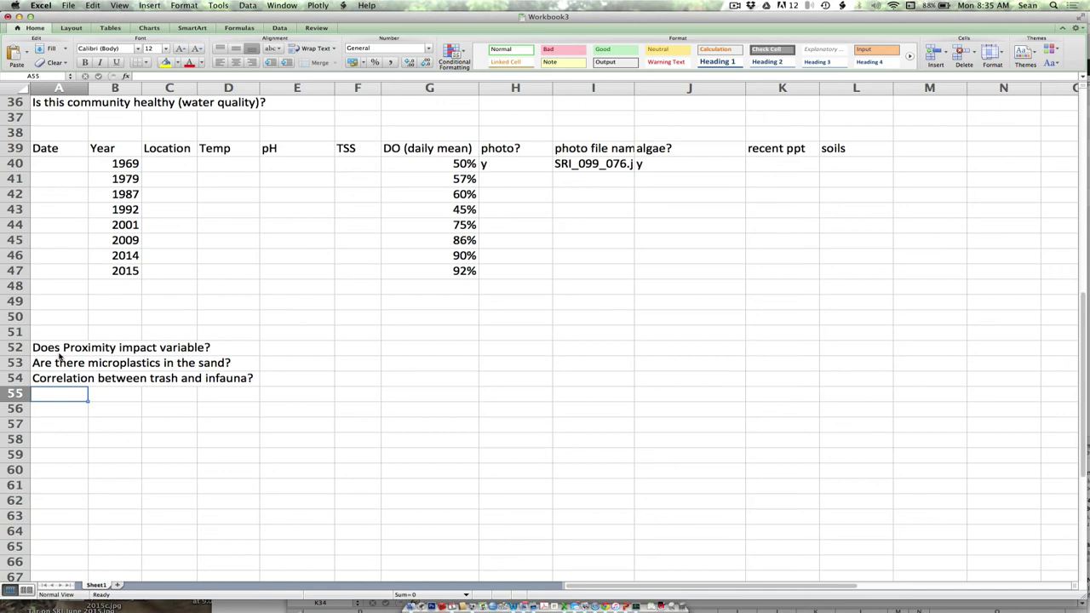
Enter the numbers 1 in cell A56 and 2 in cell B56 below the three questions
key("Return")
type("1")
key("Tab")
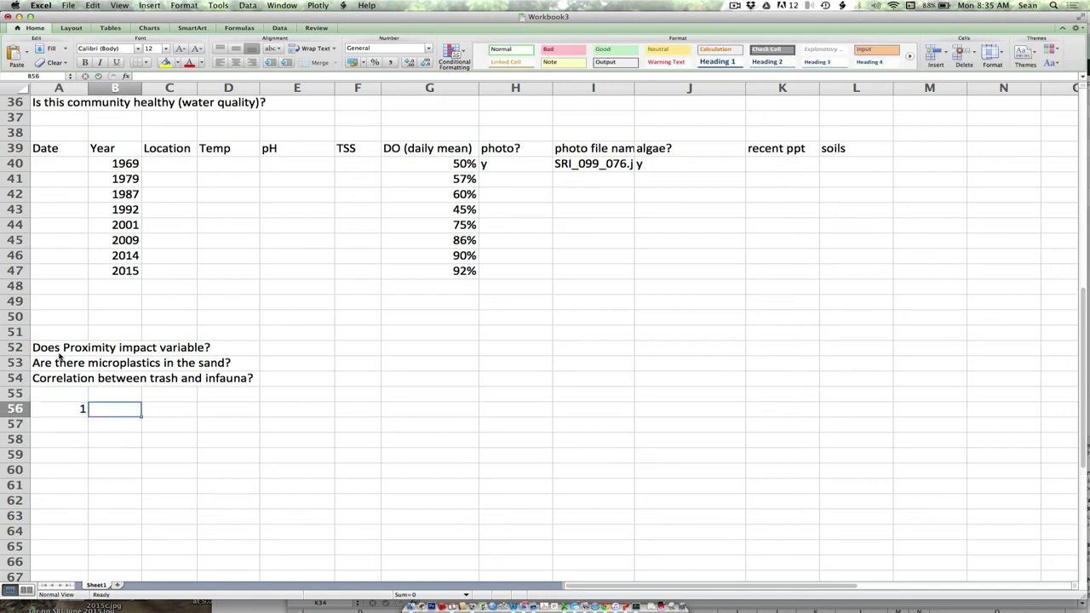
type("2")
key("Return")
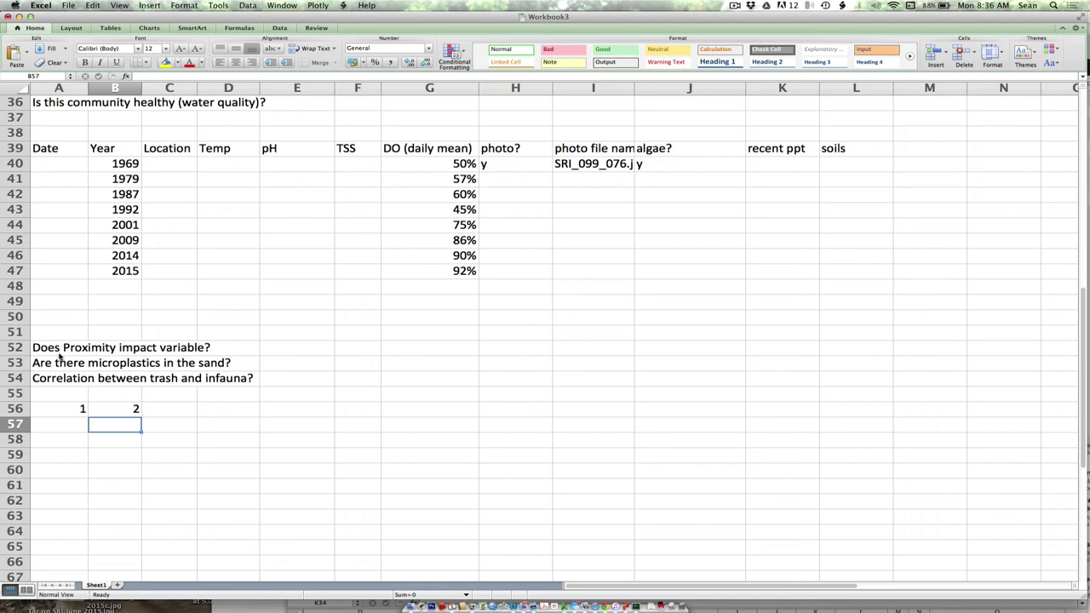
Add the overarching question "Do humans impact this system?" in cell A50 above the three specific questions
key("Up")
key("Up")
key("Up")
key("Up")
key("Up")
key("Up")
key("Up")
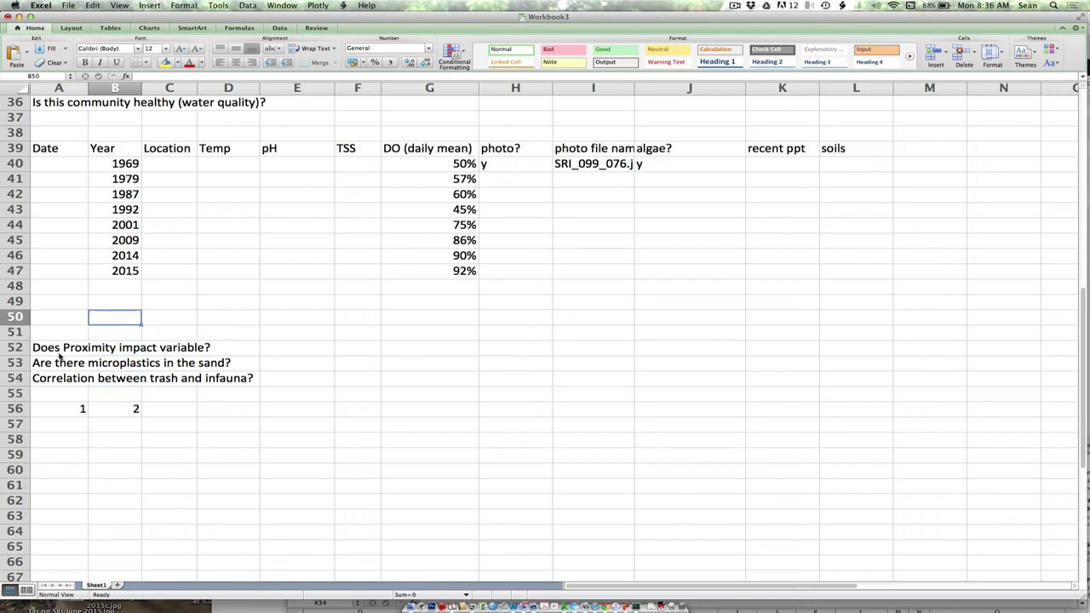
key("Left")
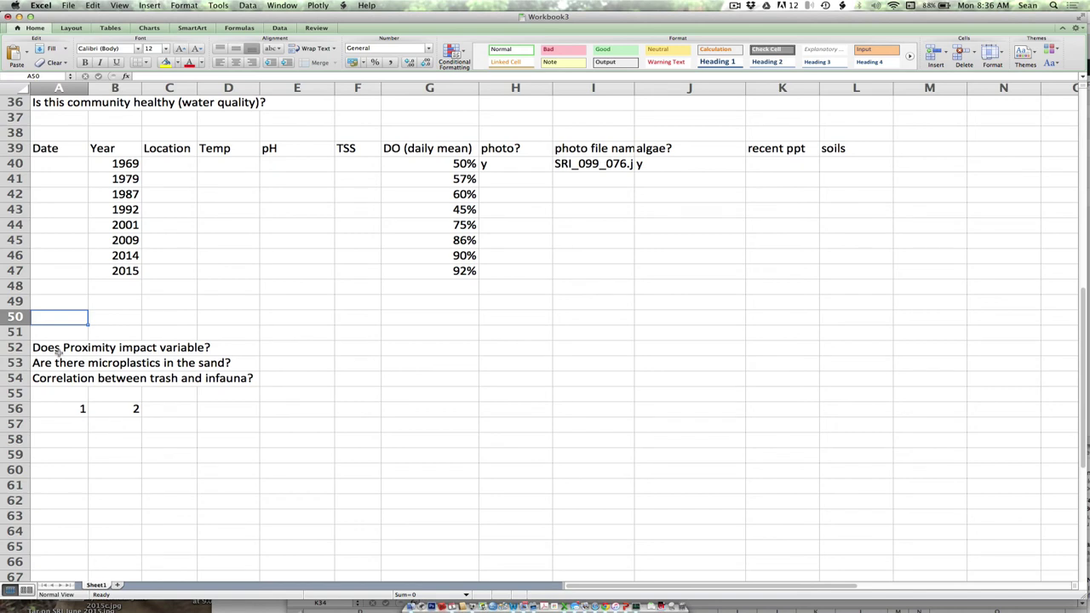
type("Do humans impac")
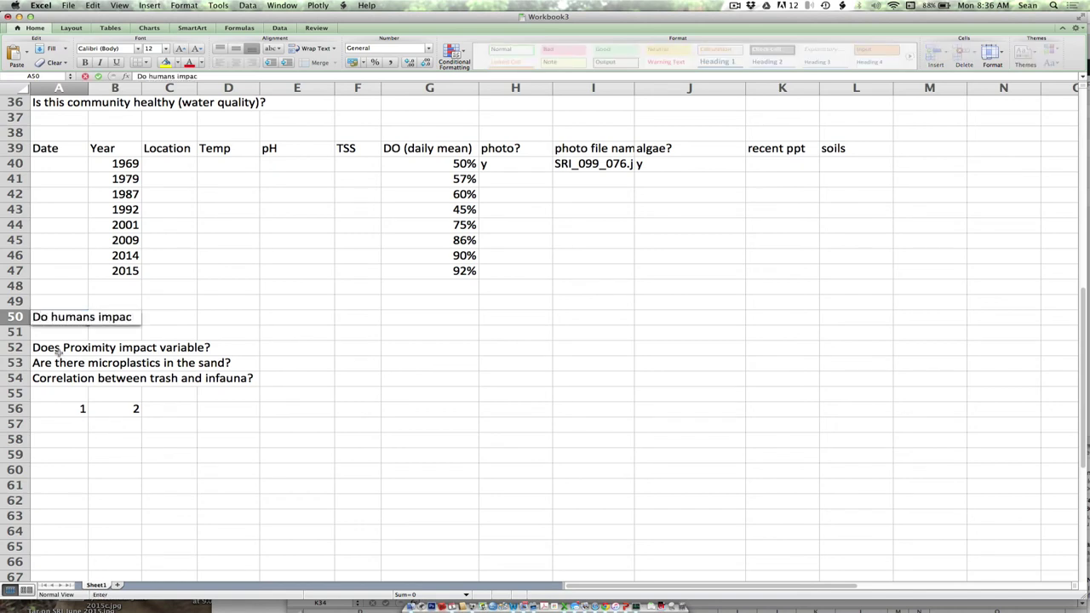
type("t this s")
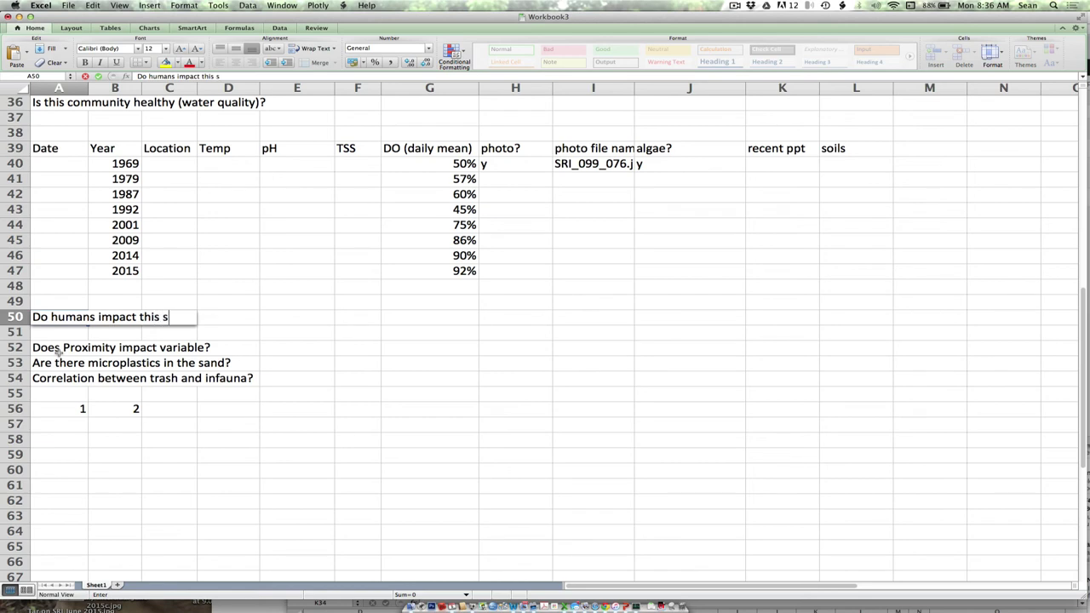
type("ystem?")
key("Return")
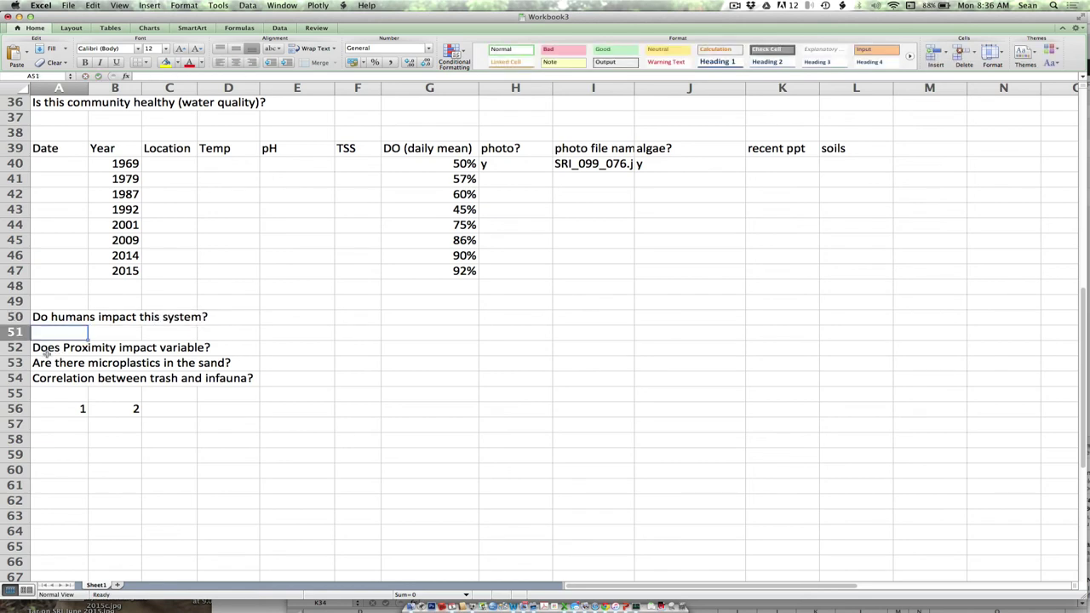
Indent the three specific questions in cells A52 to A54 by one level
left_click_drag(48, 351, 49, 378)
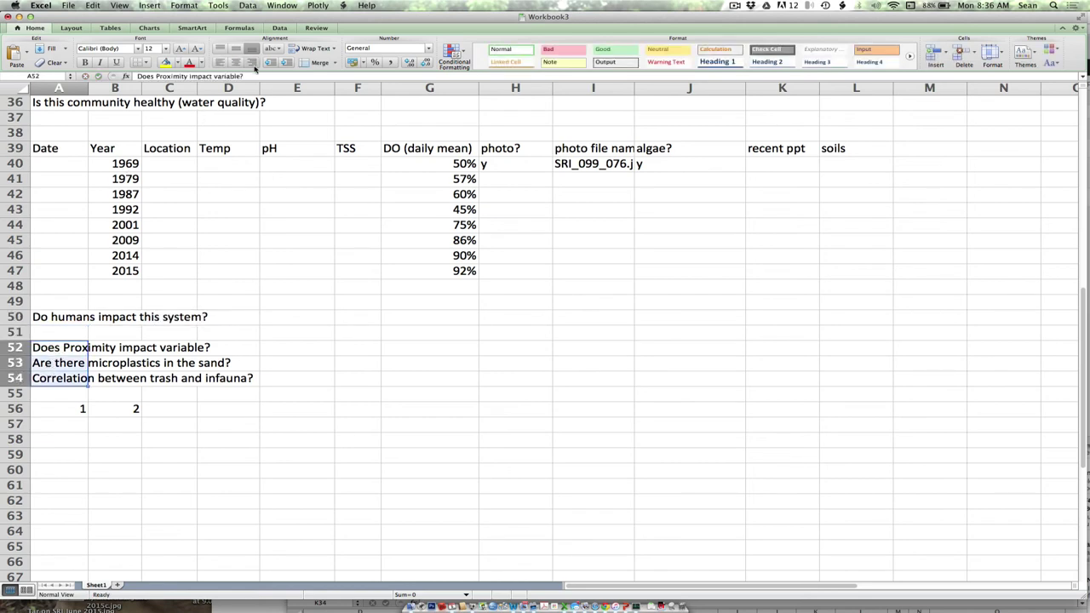
left_click(282, 65)
left_click(327, 317)
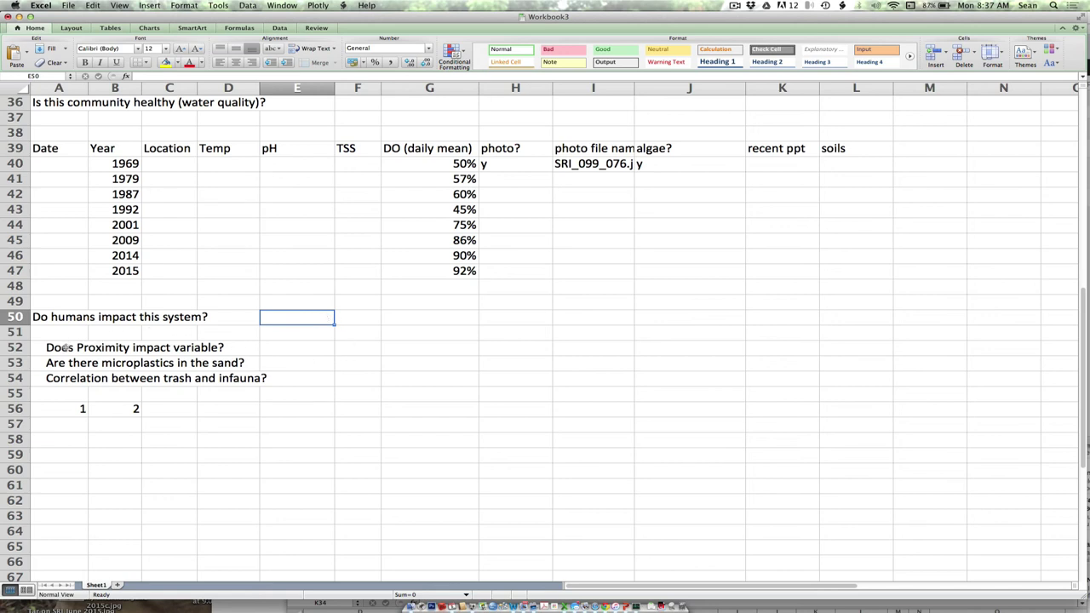
left_click_drag(65, 347, 83, 415)
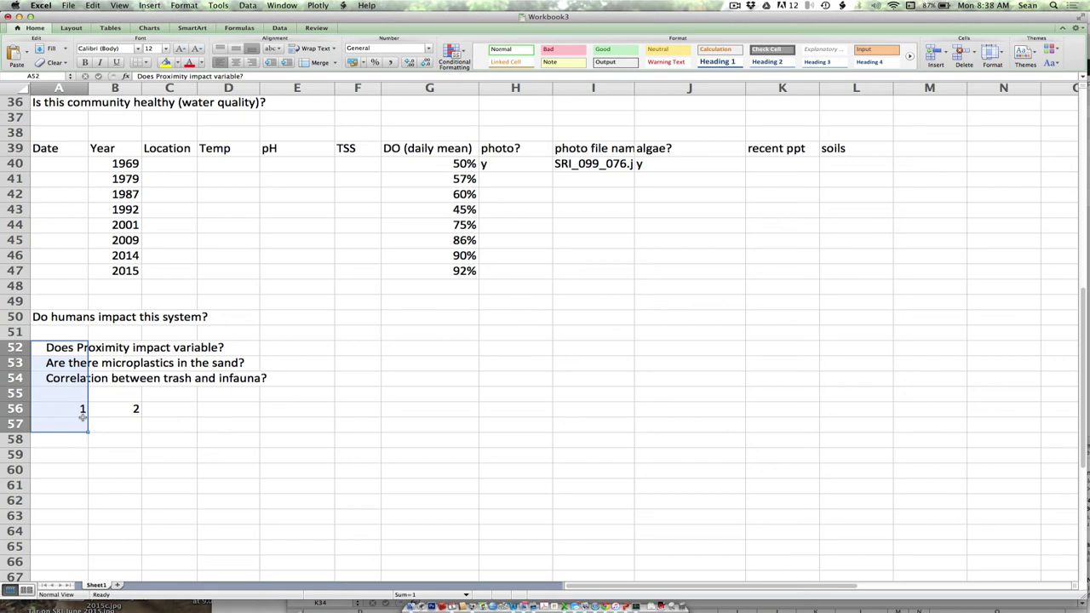
left_click(15, 316)
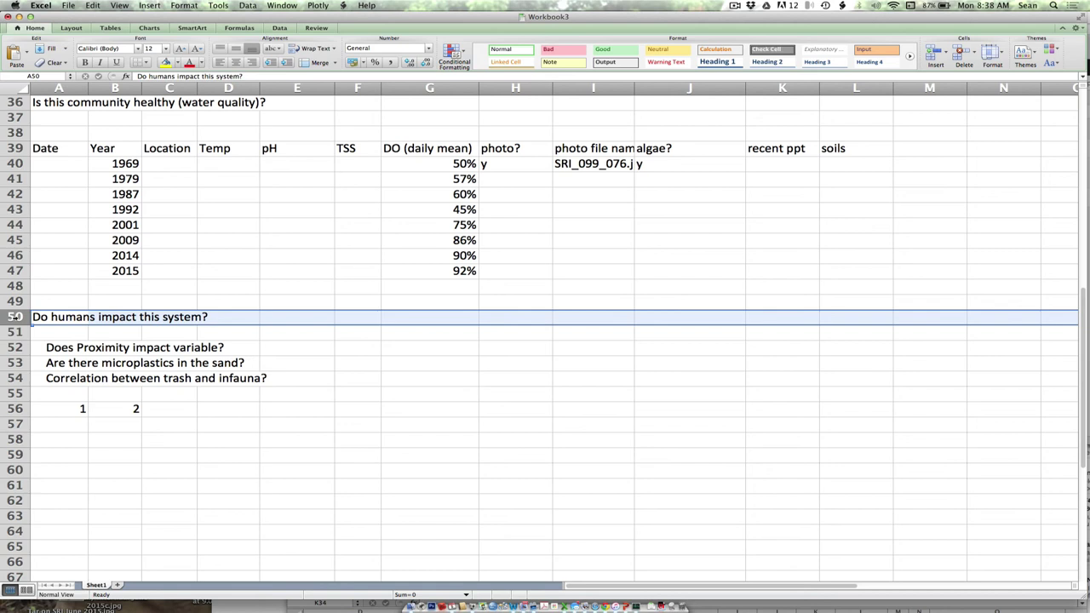
key("Tab")
key("Tab")
key("Tab")
key("Tab")
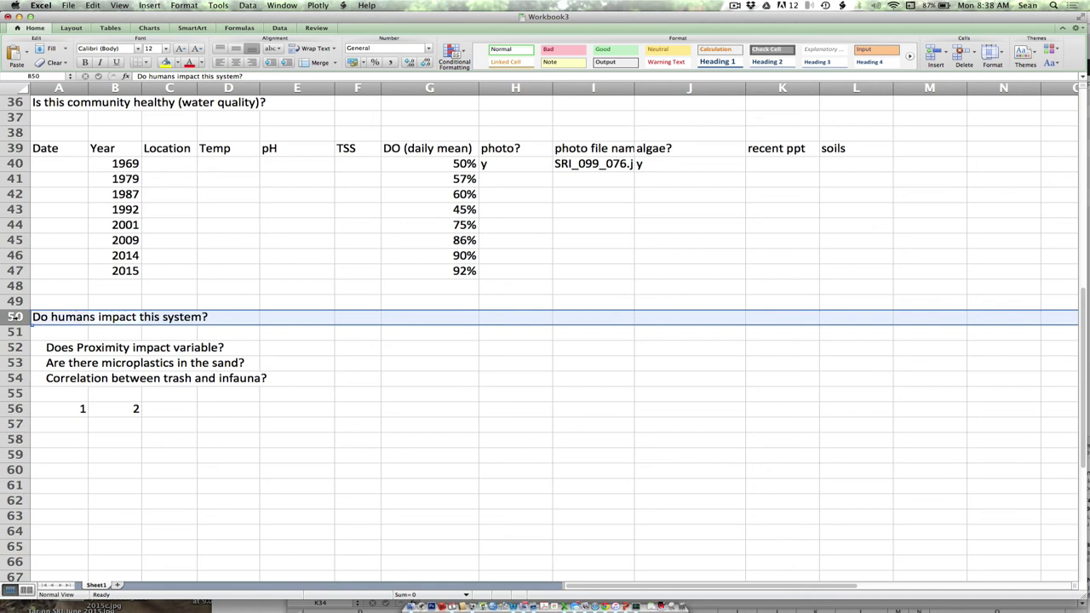
Enter Site as the first column heading of a new table in cell A59
left_click(64, 432)
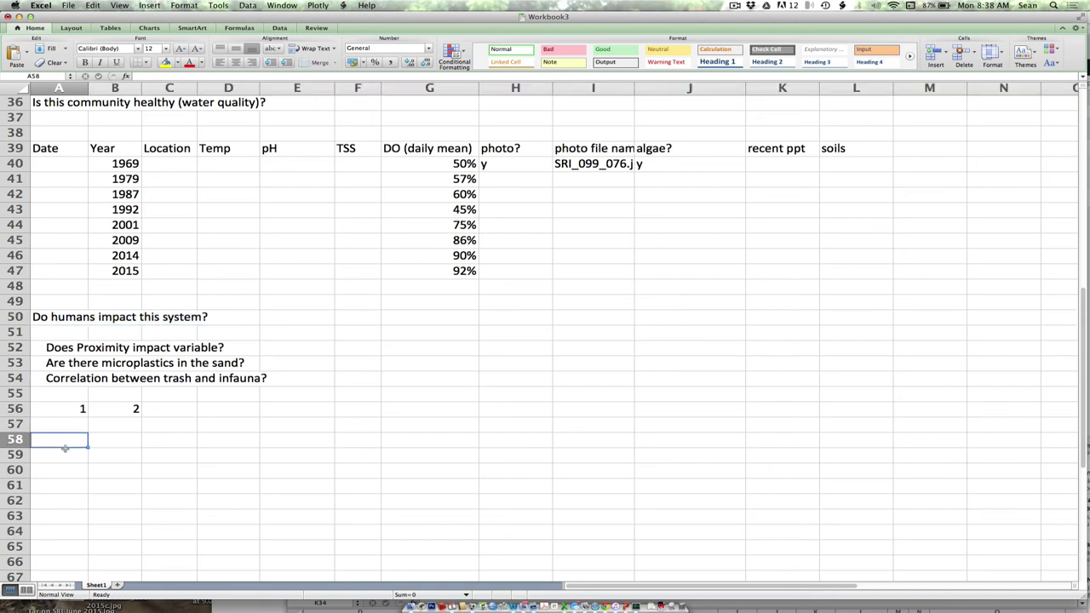
left_click(63, 452)
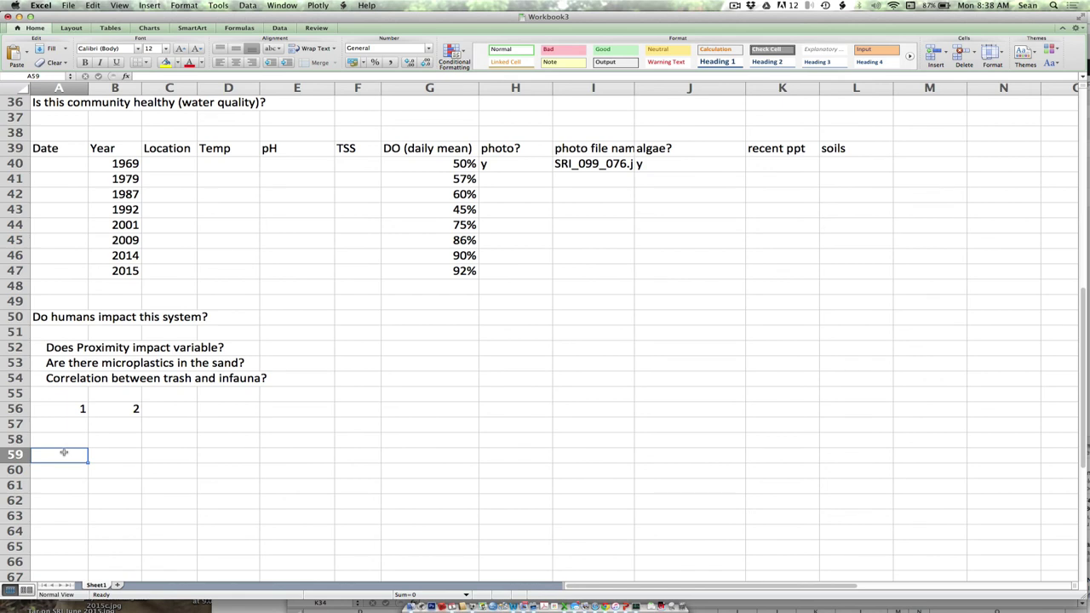
type("Site")
key("Tab")
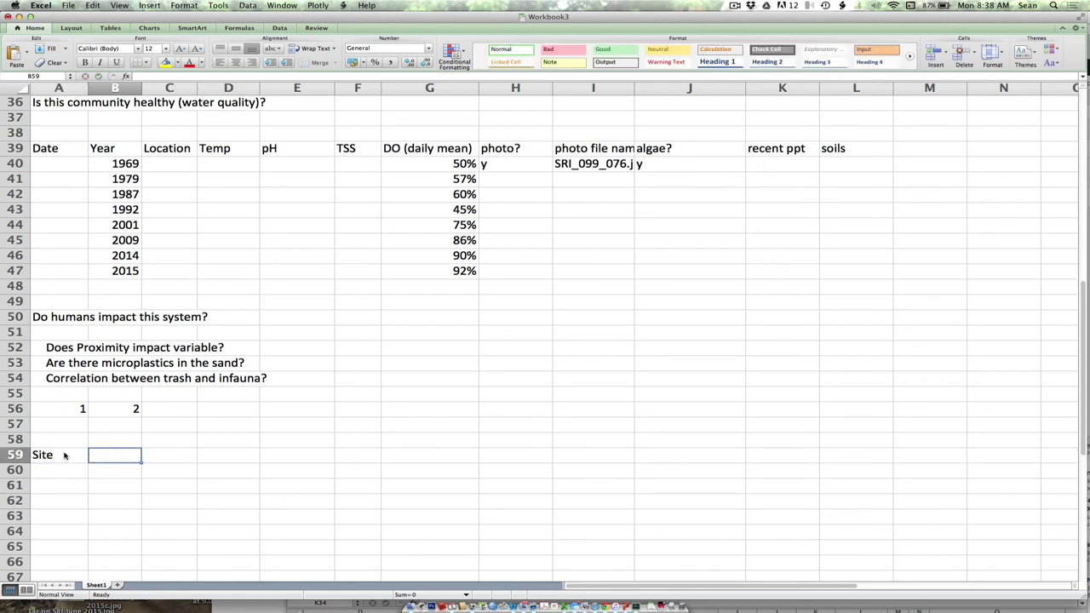
Enter Date as the heading in cell B59 beside Site
type("1")
key("BackSpace")
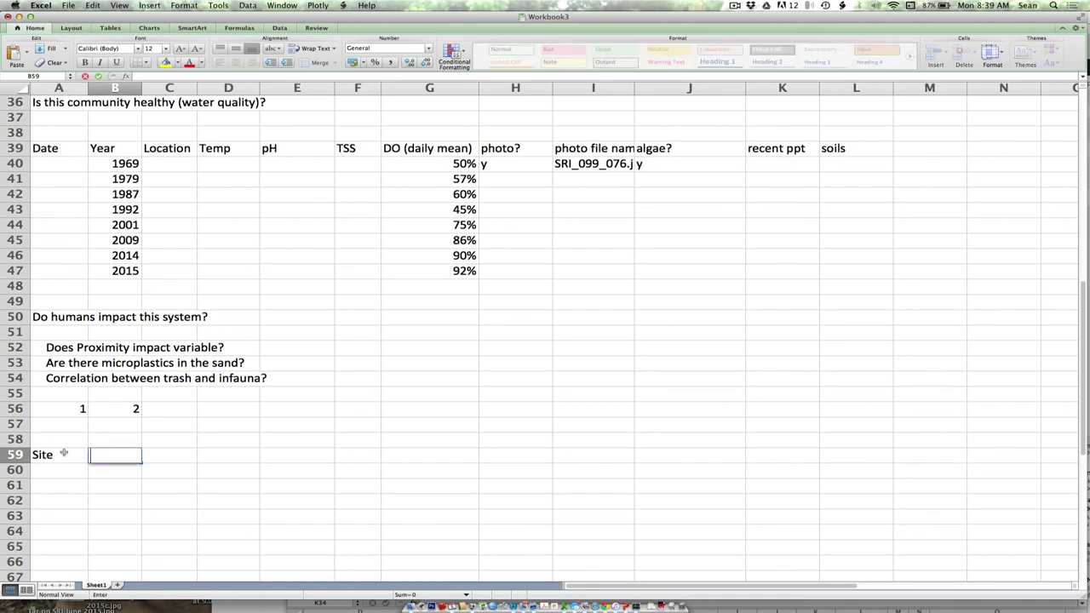
type("Date")
key("Return")
key("Up")
key("Right")
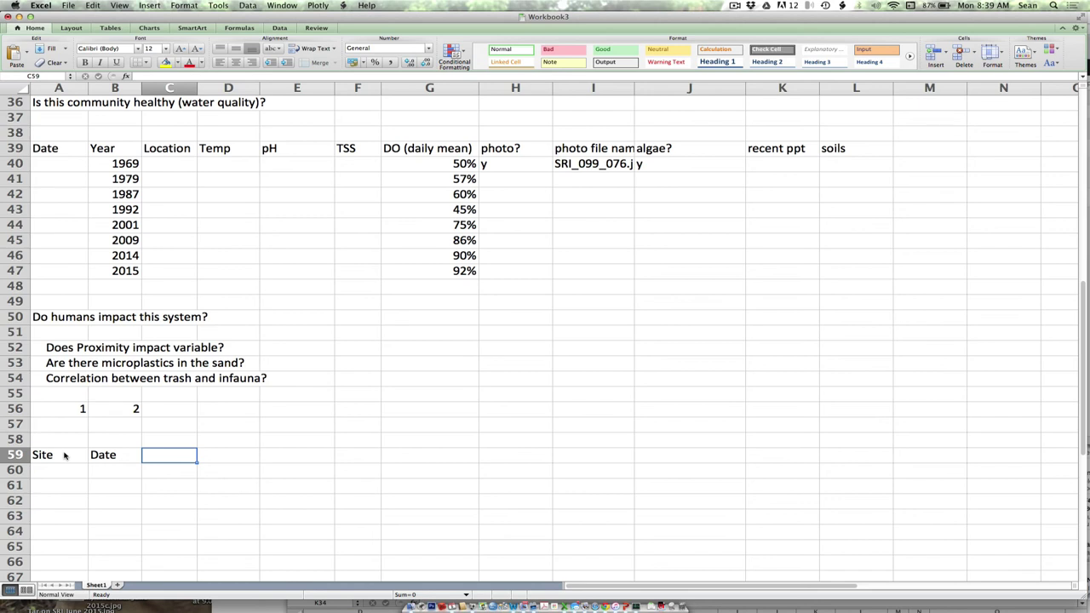
Add the headings Lat in cell C59 and Lon in cell D59
type("Lat")
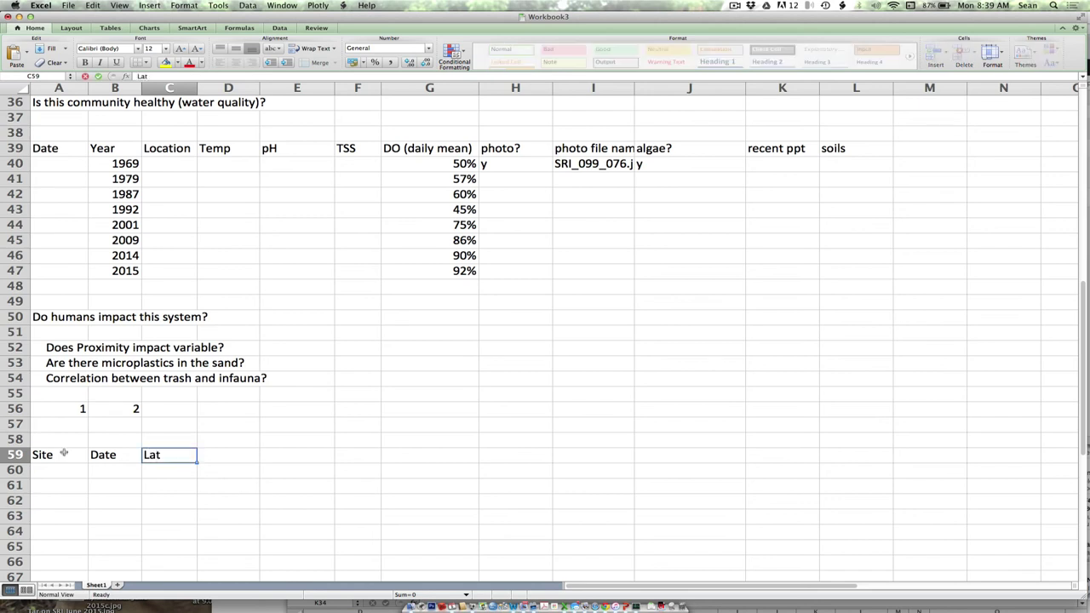
key("Tab")
type("Lon")
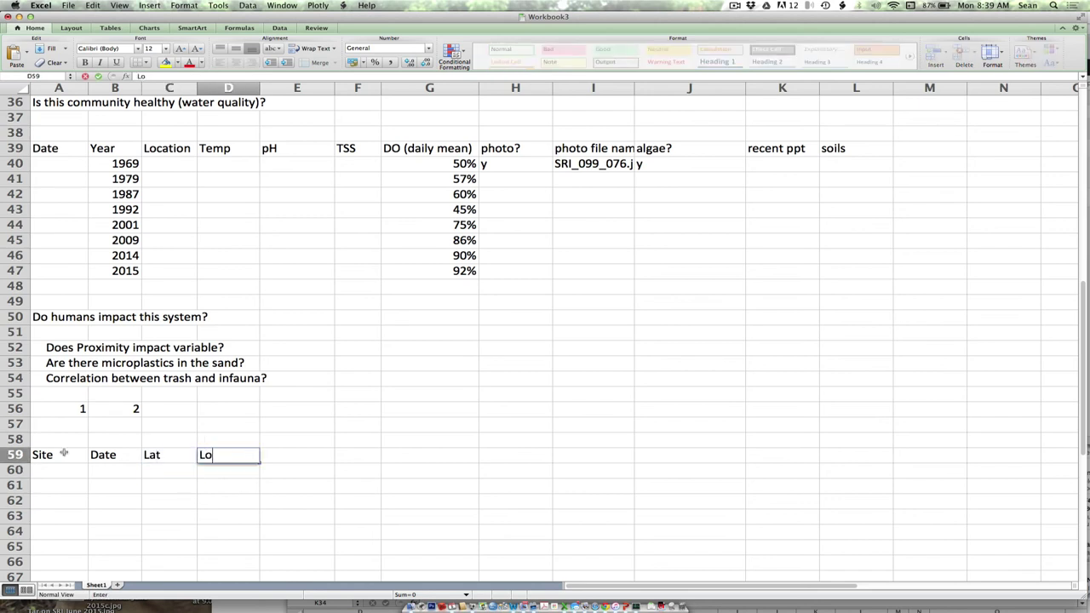
key("Return")
key("Up")
key("Right")
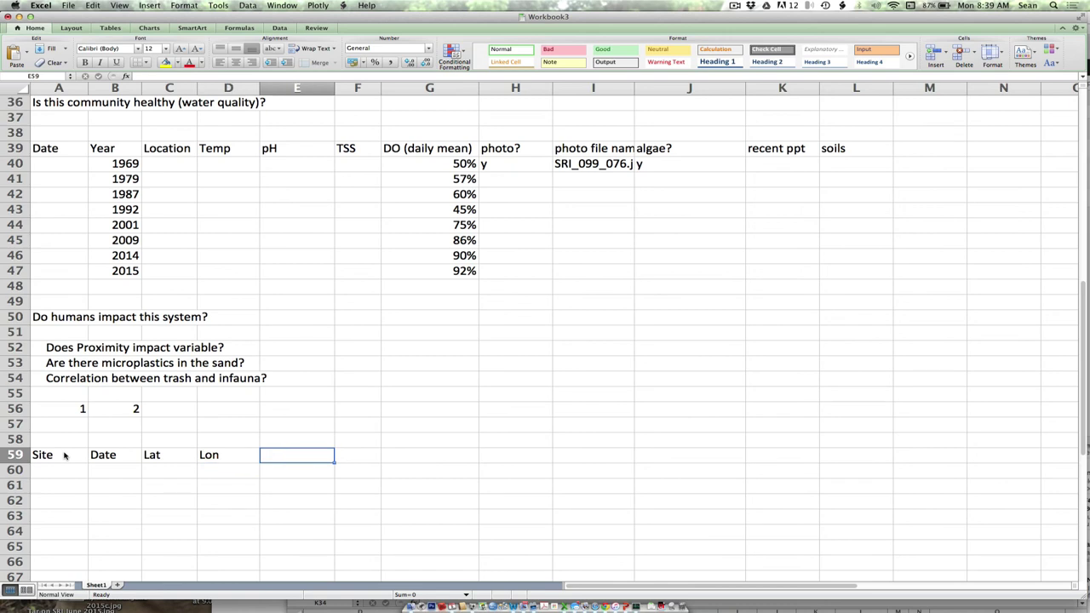
Enter substrate as the heading in cell E59
type("sub")
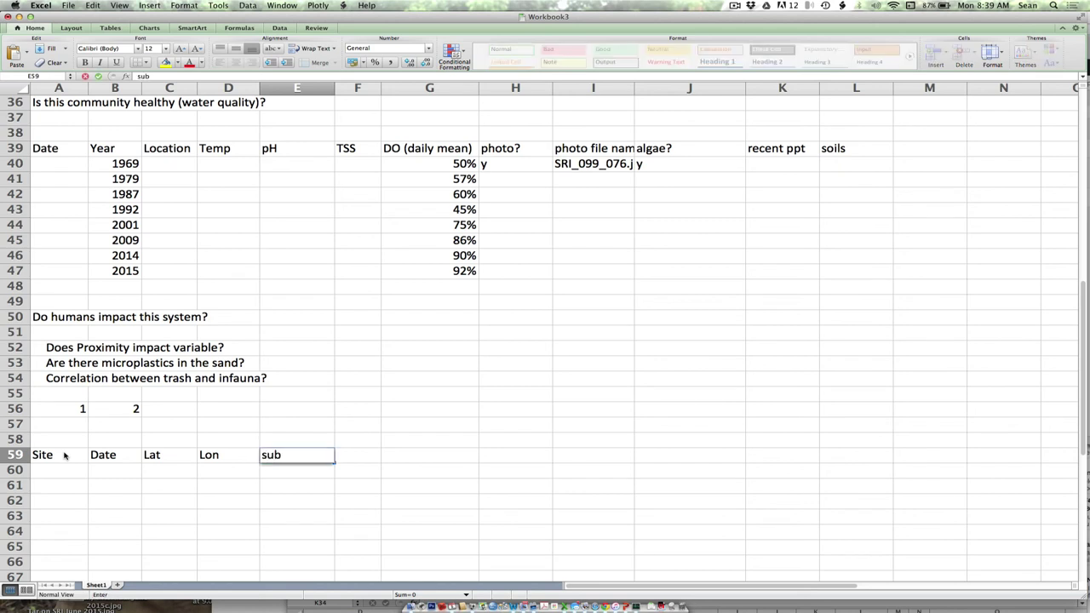
type("strate")
key("Return")
key("Up")
key("Right")
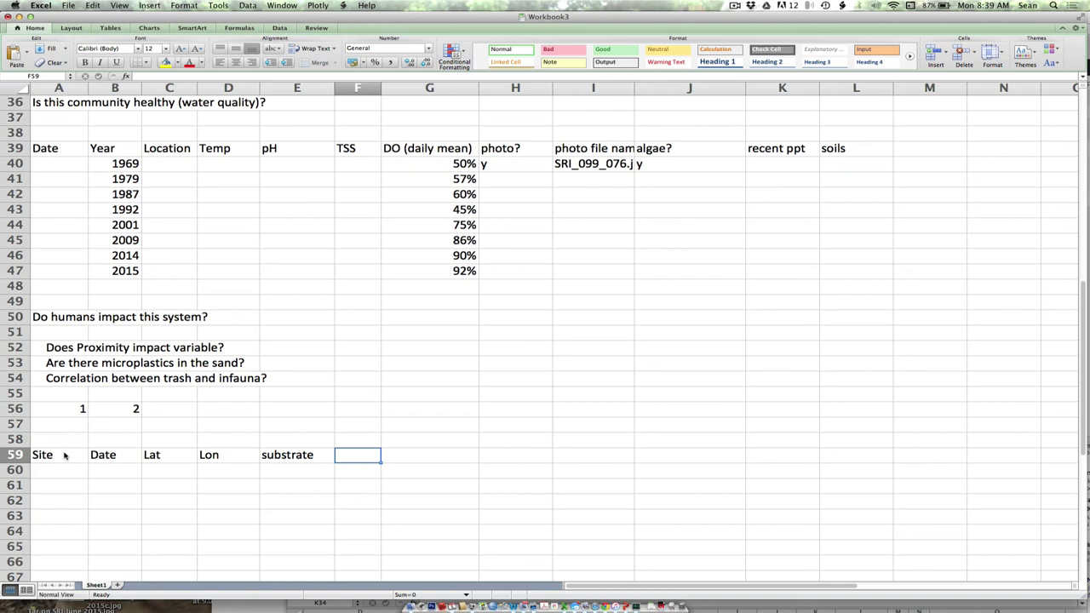
Enter sp1 as the species heading in cell F59
type("sp1")
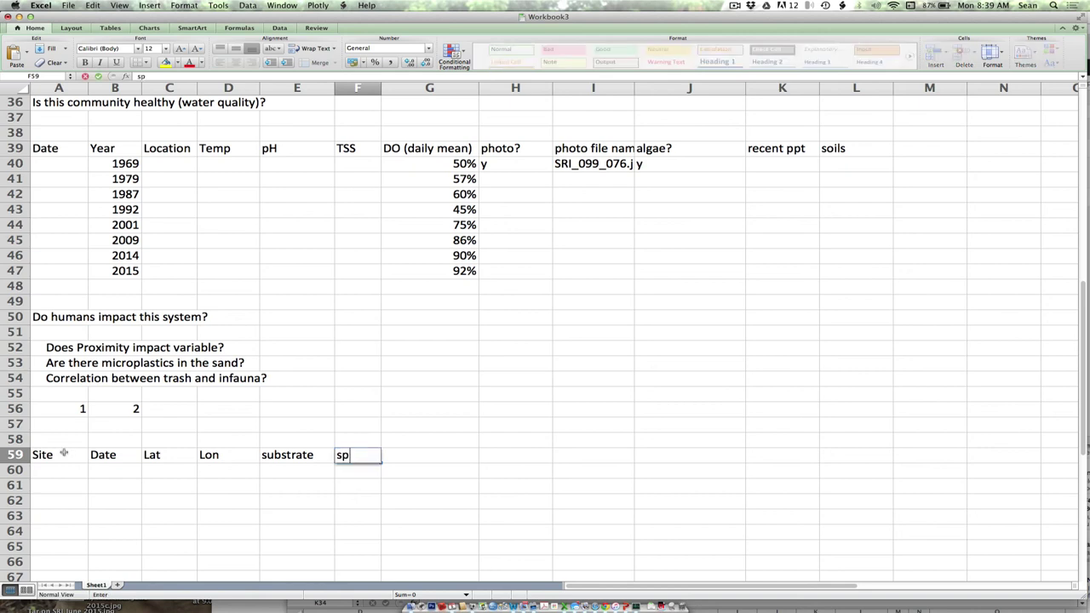
key("Return")
key("Up")
key("Right")
type("sp")
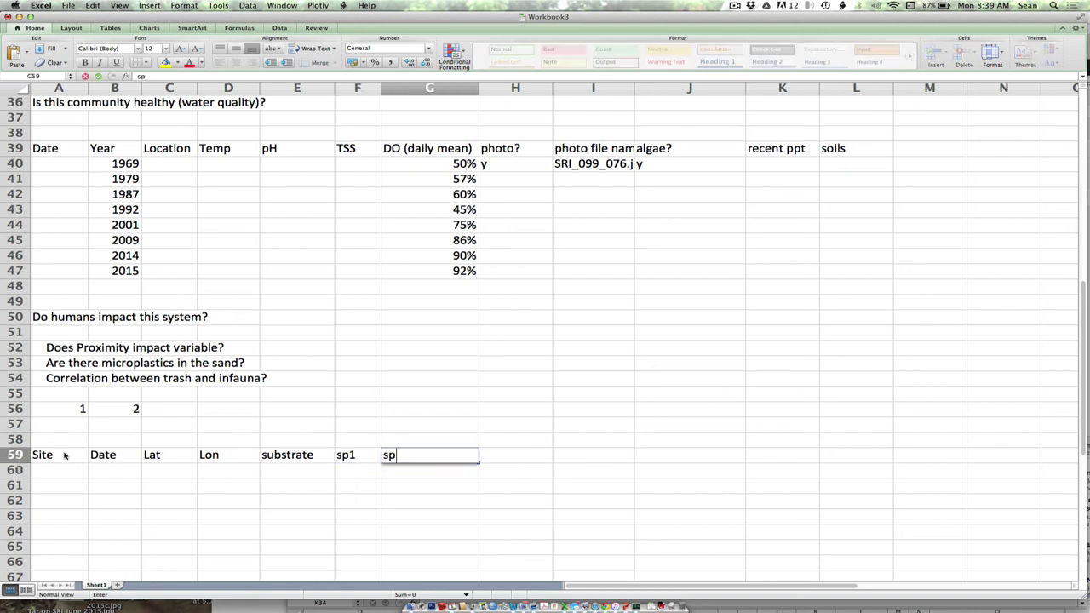
key("BackSpace")
key("BackSpace")
key("Return")
key("Up")
key("Left")
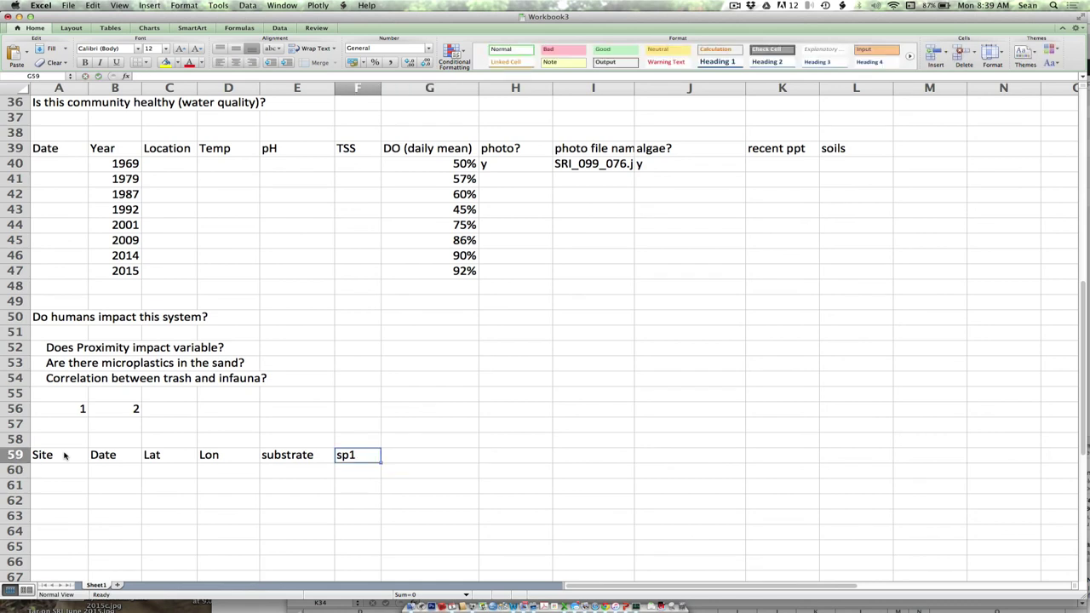
Enter the species count headings Num_sp1, Num_sp2 and Num_sp3 in cells F59 to H59
type("Nu")
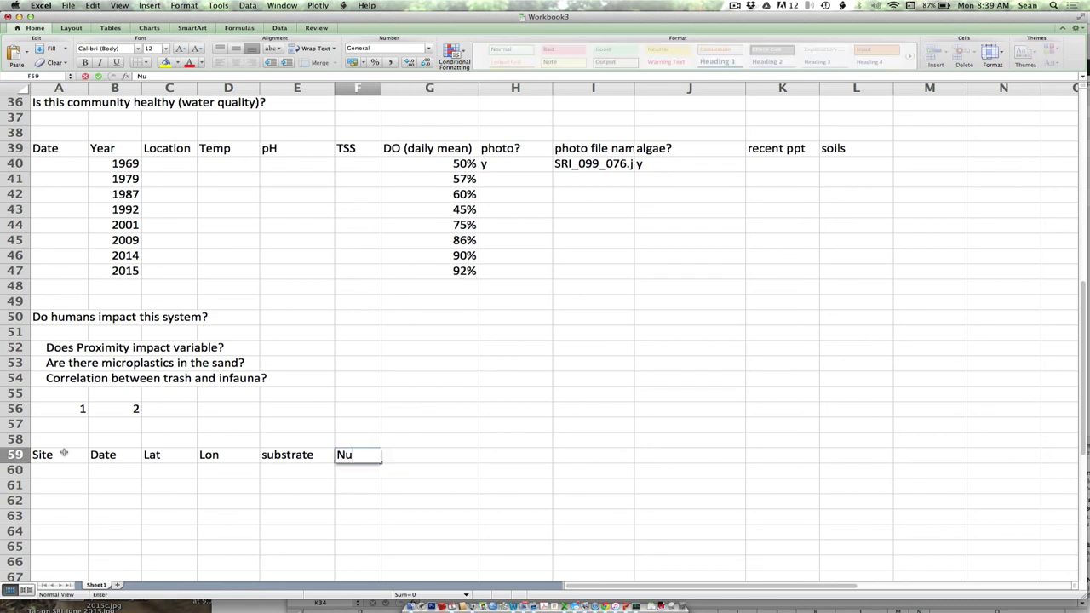
type("m_sp1")
key("Return")
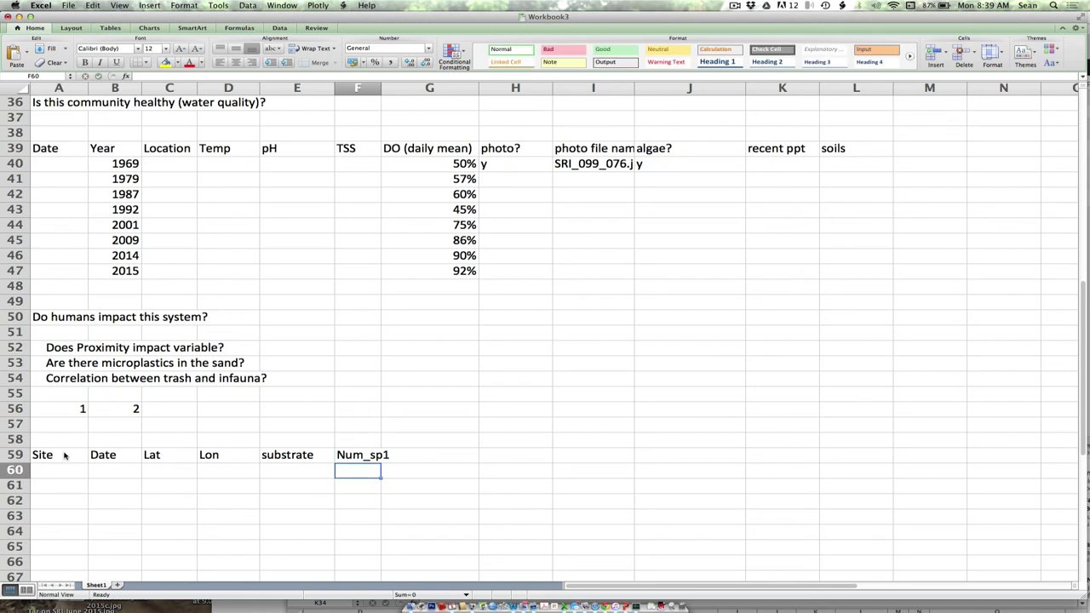
key("Up")
key("Right")
type("Num_sp2")
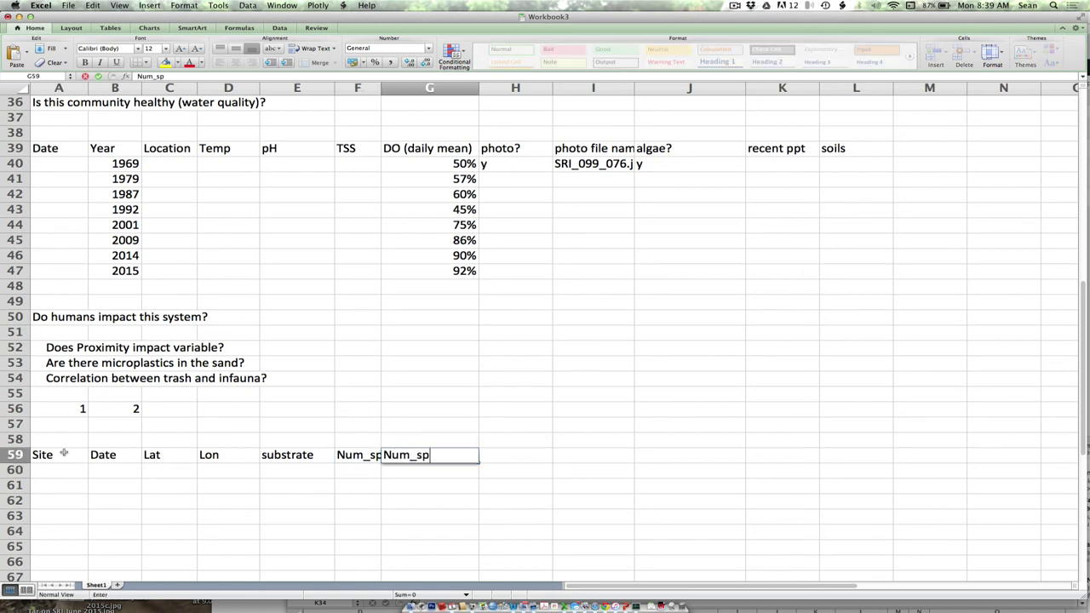
key("Return")
key("Up")
key("Right")
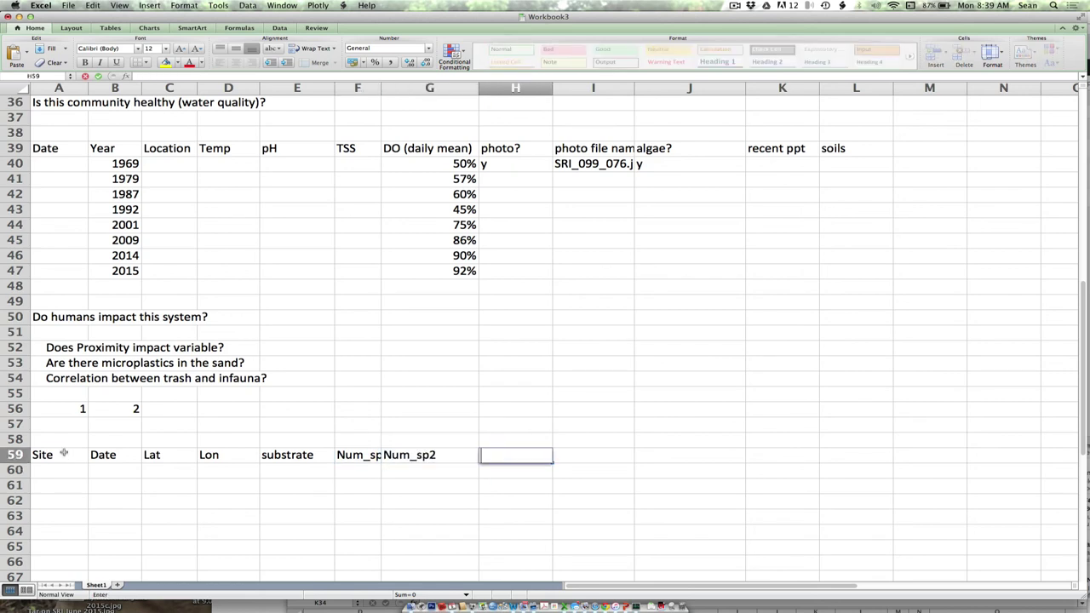
type("Num_sp3")
key("Return")
key("Up")
key("Right")
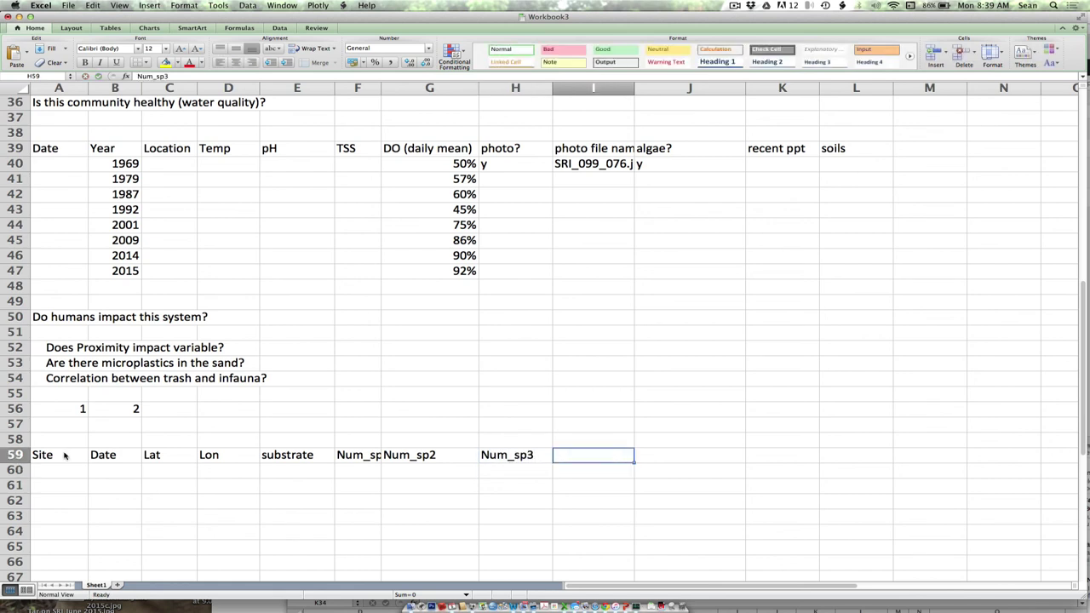
Add the species size headings Size_Sp1 in cell I59 and Size_Sp2 in cell J59
type("Size")
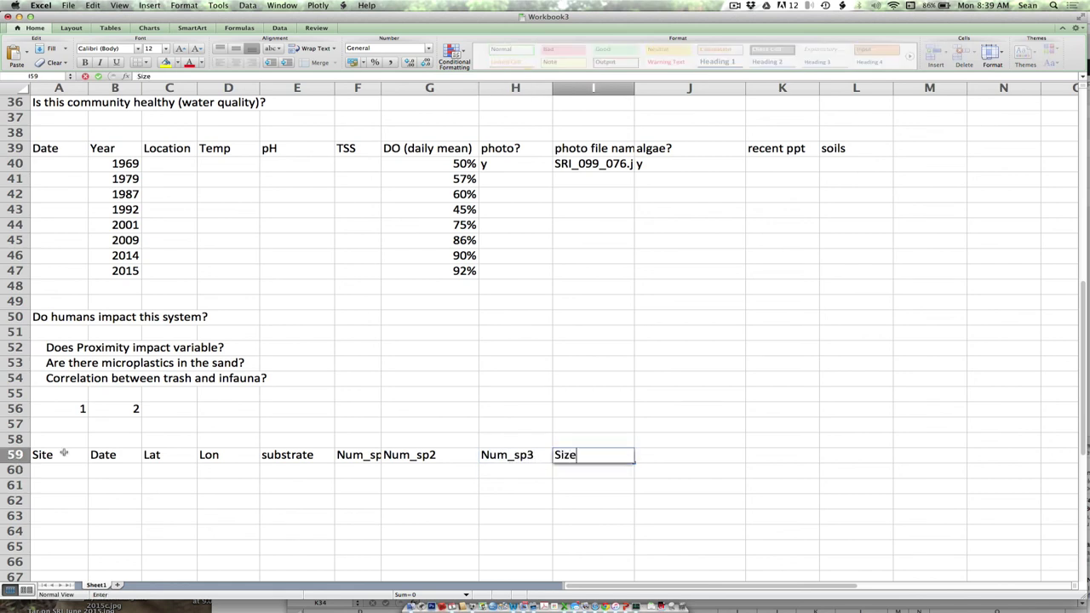
type("_Sp1")
key("Tab")
type("Size")
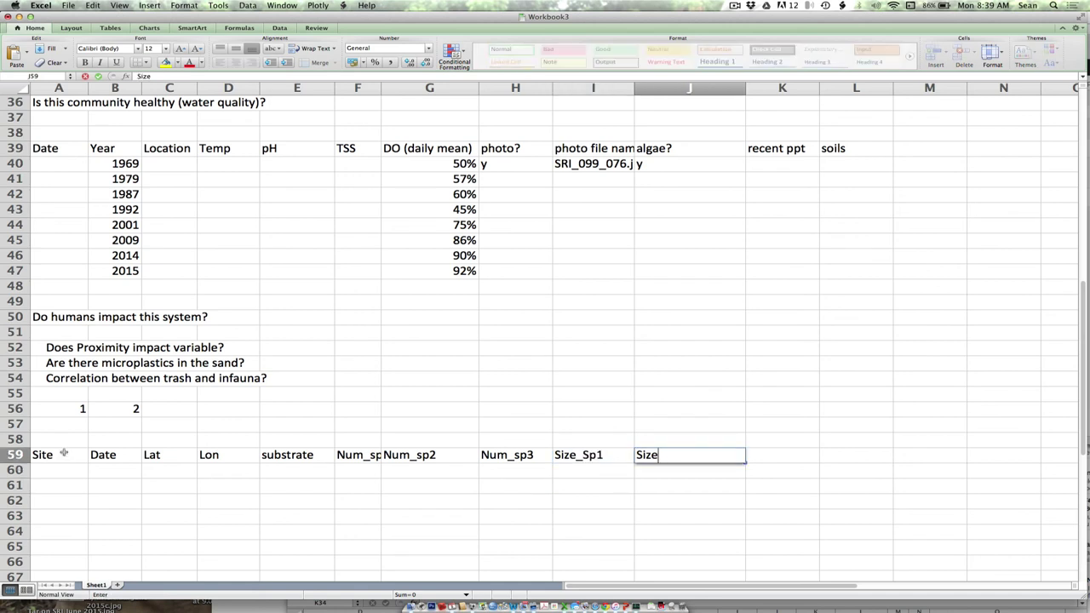
type("_Sp2")
key("Return")
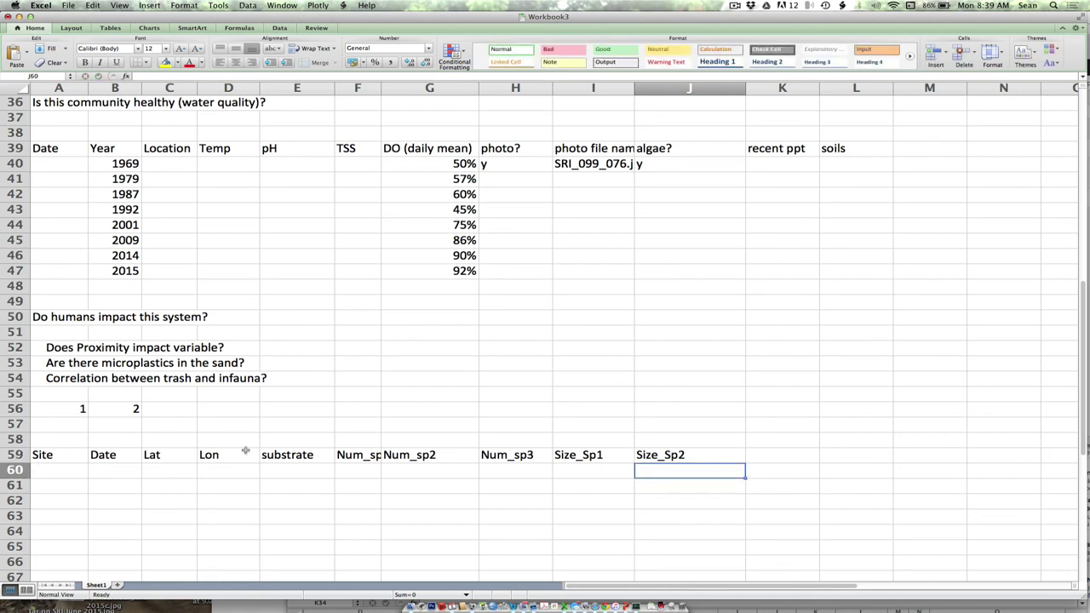
left_click_drag(273, 468, 273, 486)
left_click_drag(54, 471, 71, 533)
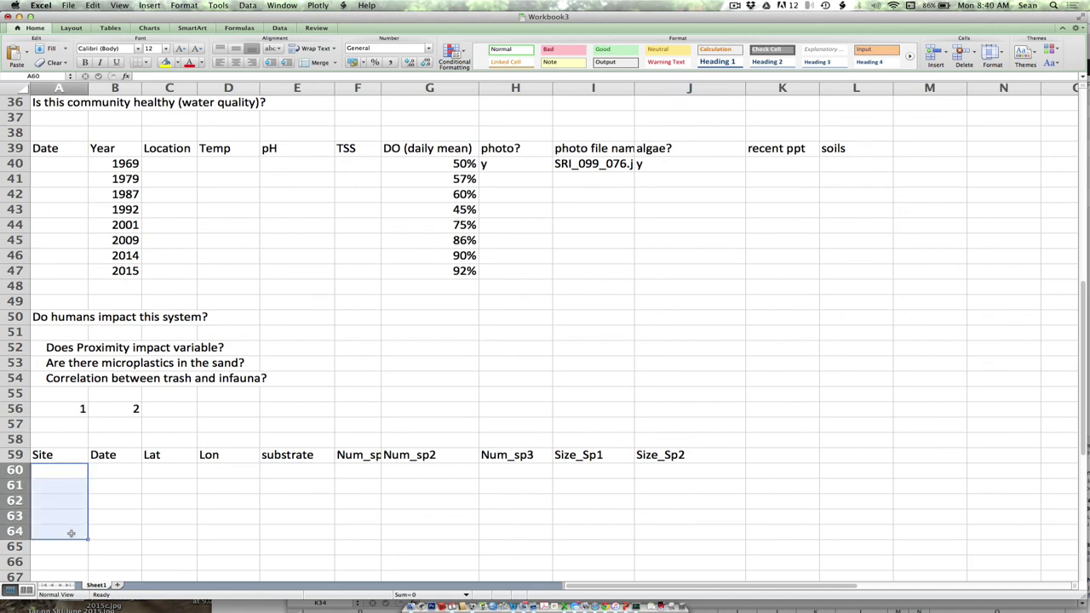
left_click_drag(269, 473, 275, 558)
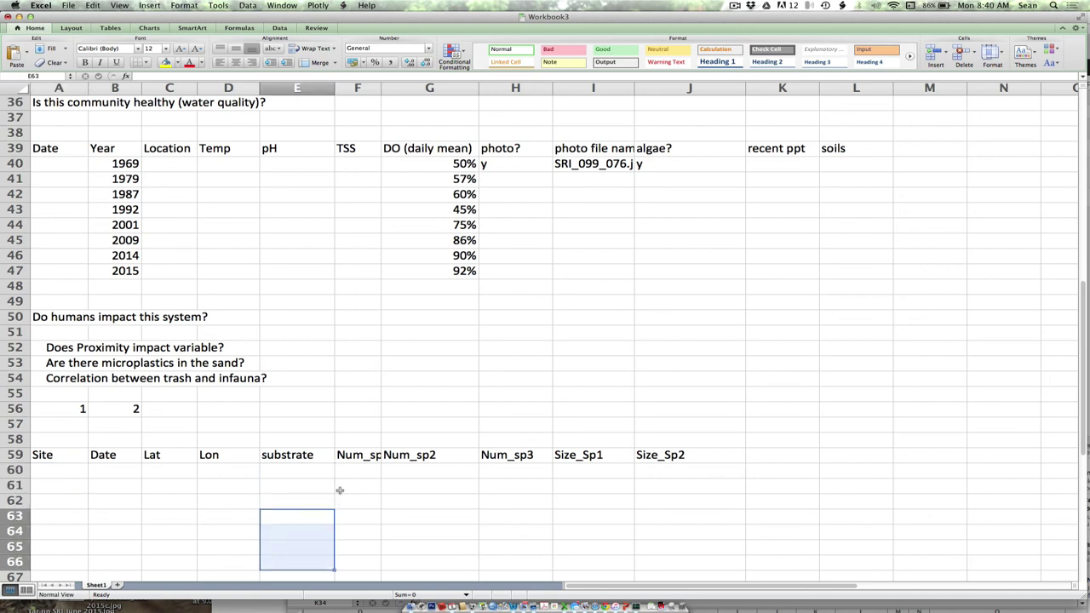
left_click_drag(353, 472, 358, 487)
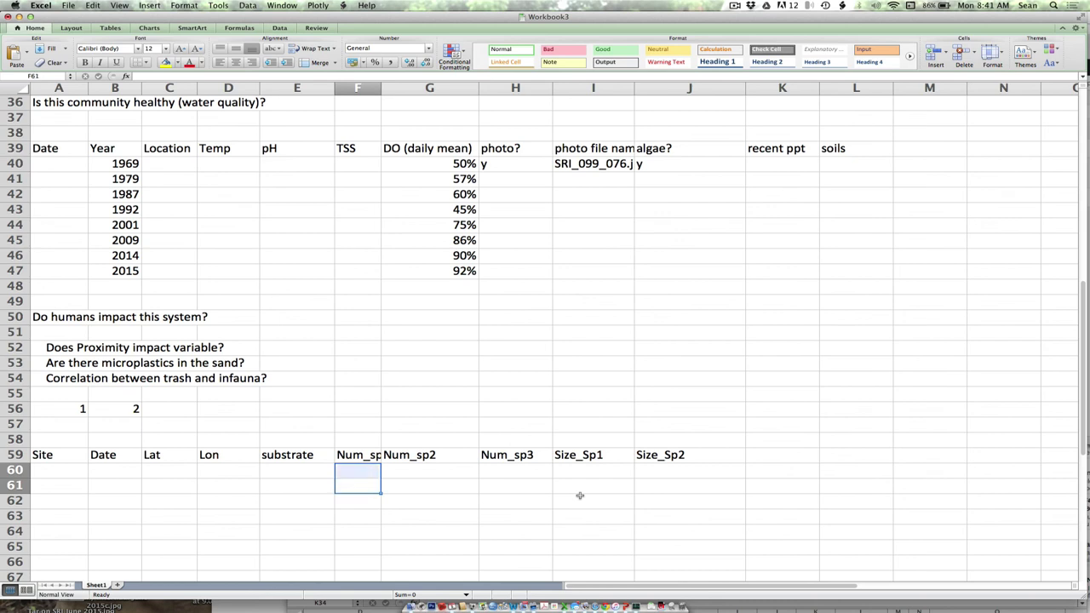
left_click(271, 542)
Enter Torrey Pines in cell A64 of the Site column
scroll(270, 539, "down", 1)
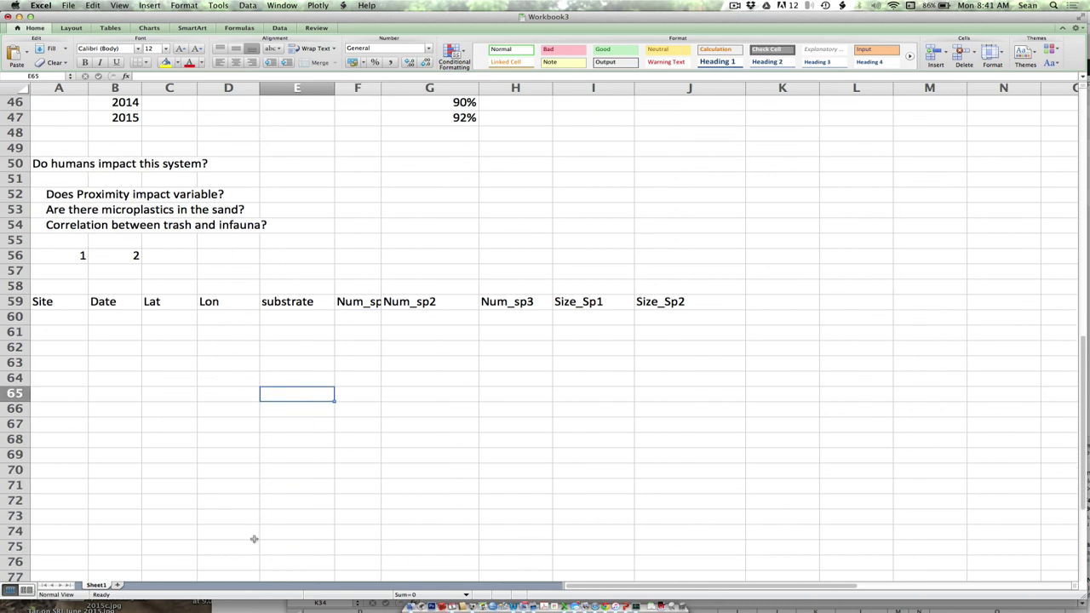
left_click(56, 376)
type("Torey")
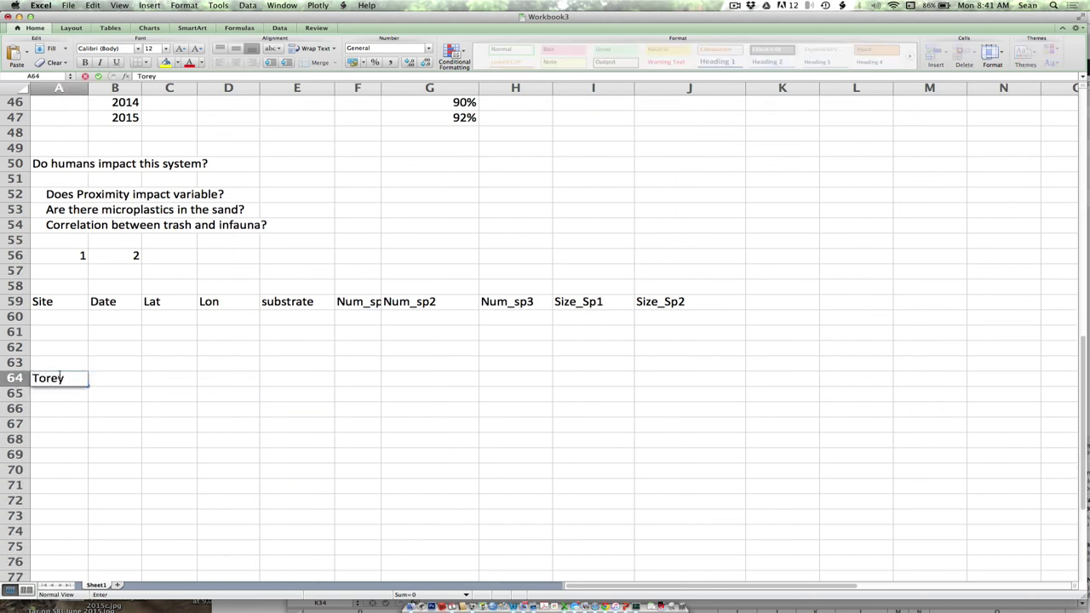
key("BackSpace")
key("BackSpace")
type("rey Pines")
key("Return")
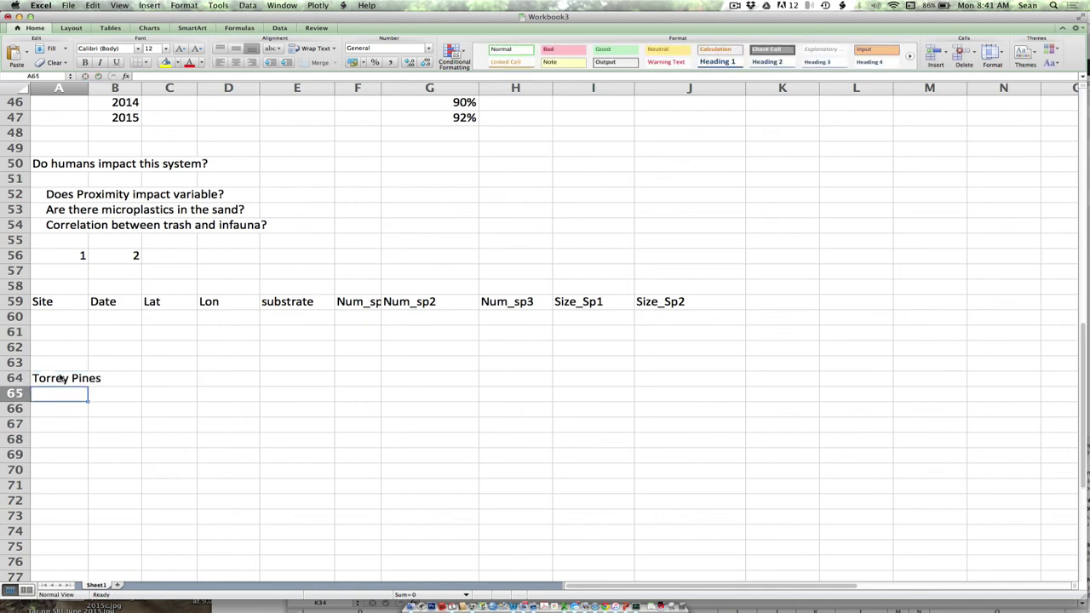